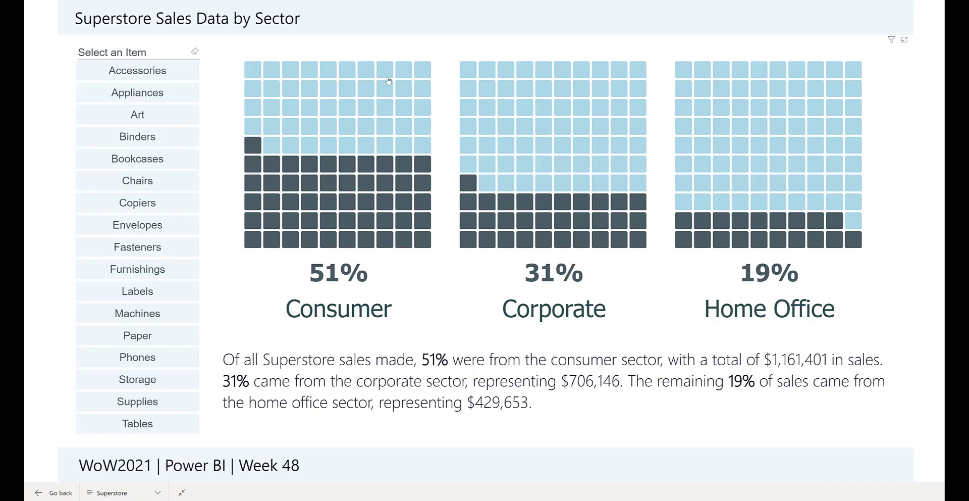
Filter the finished Superstore report by the Art and Binders items to examine how the sector shares respond.
{"action": "left_click", "coordinate": [98, 118]}
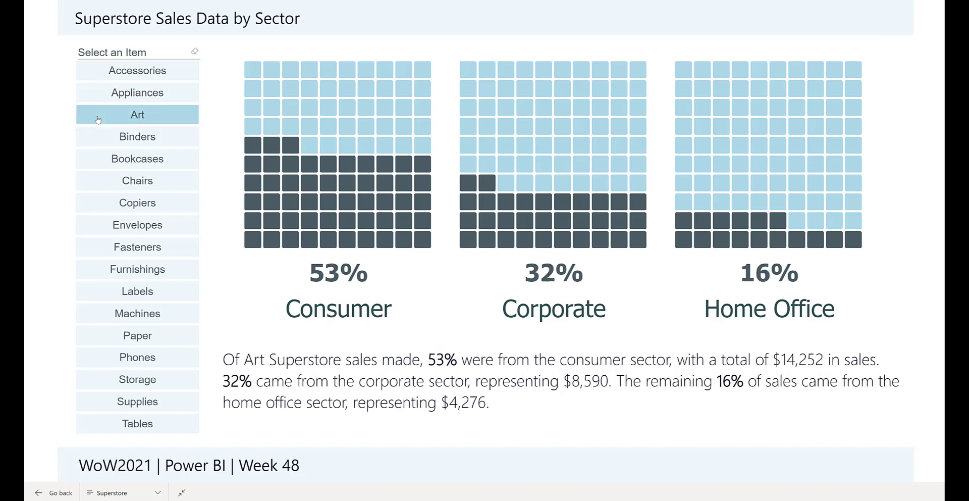
{"action": "left_click", "coordinate": [108, 136], "text": "ctrl"}
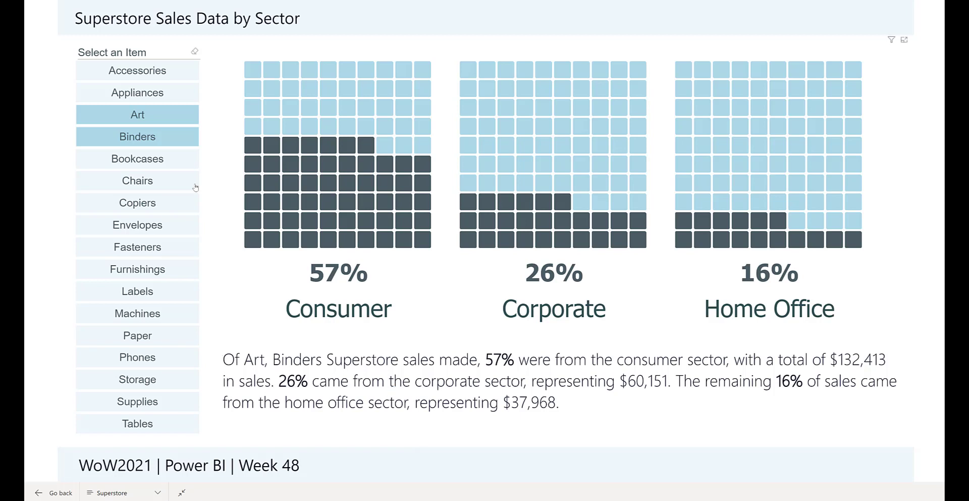
{"action": "left_click", "coordinate": [137, 159]}
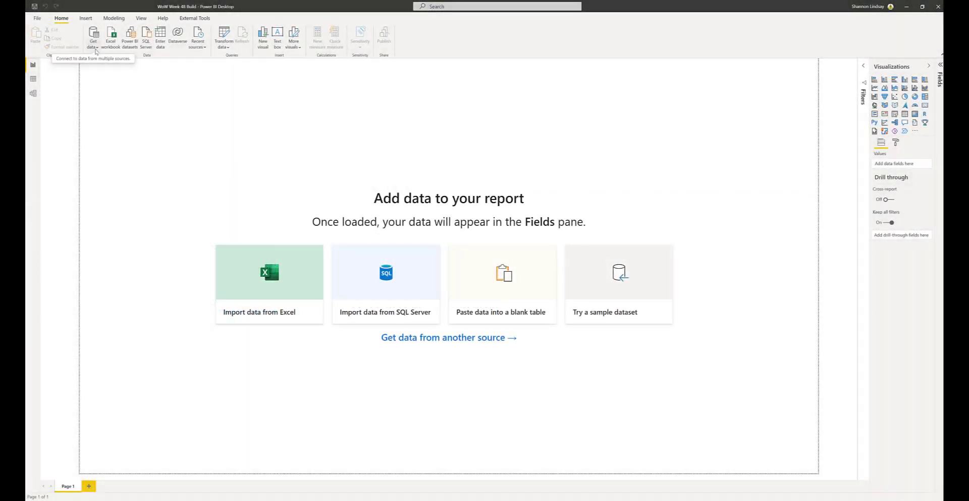
Find the Data.World - Get Dataset (Beta) connector among all data sources and connect to it.
{"action": "left_click", "coordinate": [94, 46]}
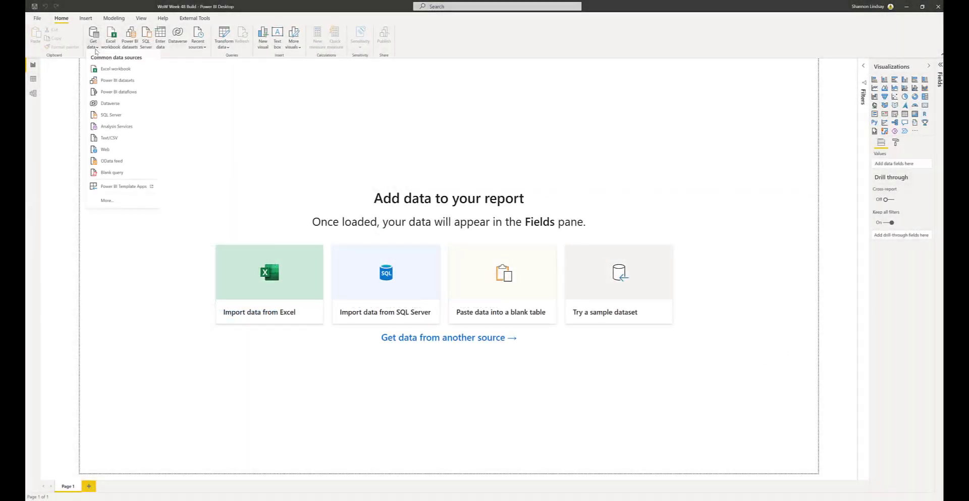
{"action": "left_click", "coordinate": [106, 201]}
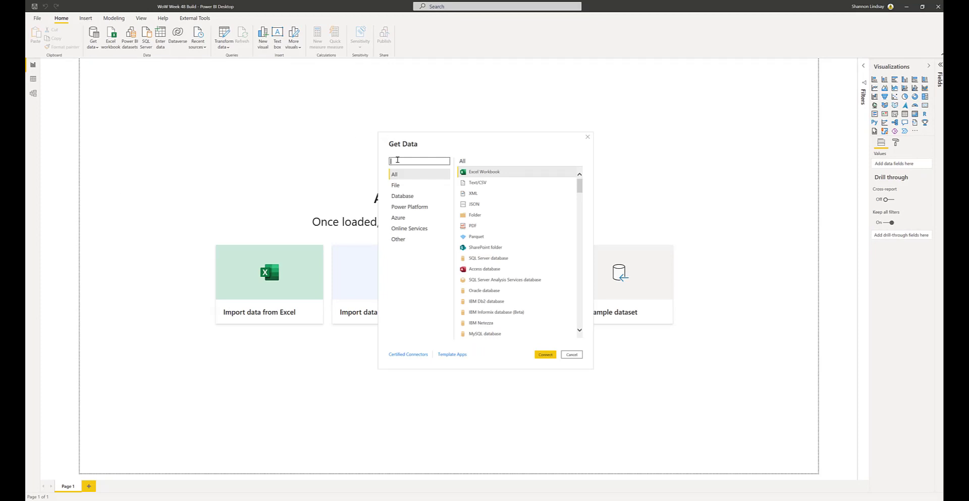
{"action": "type", "text": "data.w"}
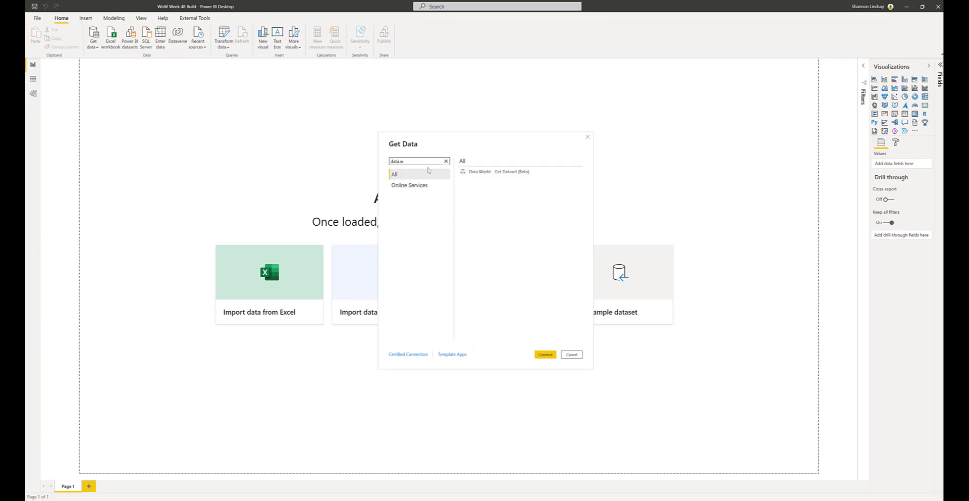
{"action": "left_click", "coordinate": [546, 355]}
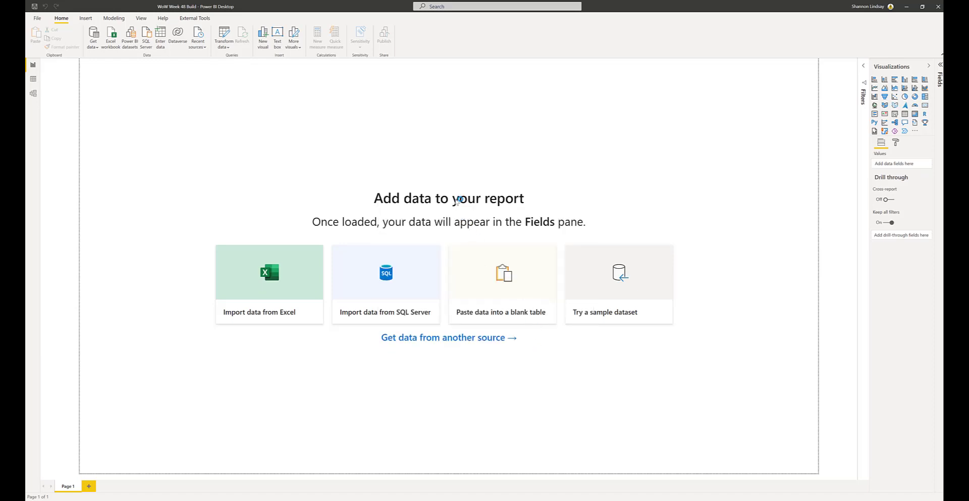
Enter the dataset owner's username and the dataset ID workout-wednesday-2018-week-2, and submit the Data.World connection.
{"action": "type", "text": "rodyzakovich"}
{"action": "left_click", "coordinate": [411, 250]}
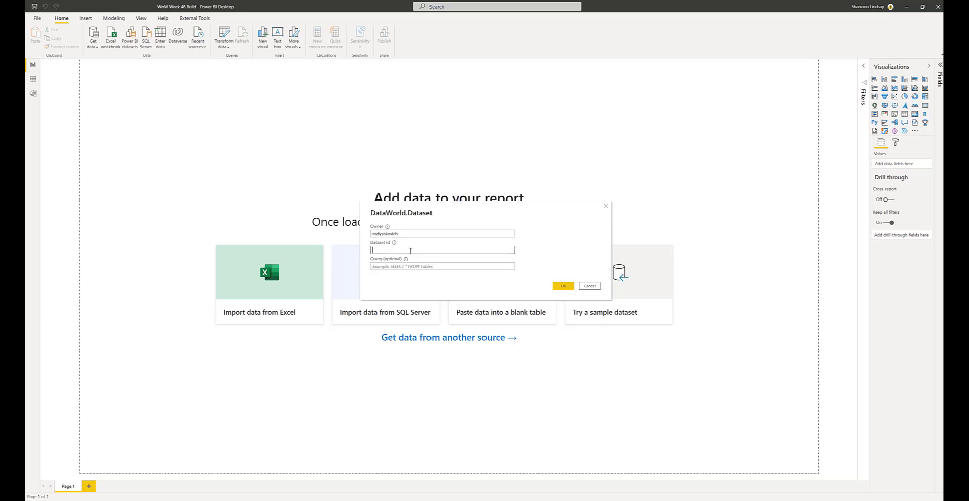
{"action": "key", "text": "super+v"}
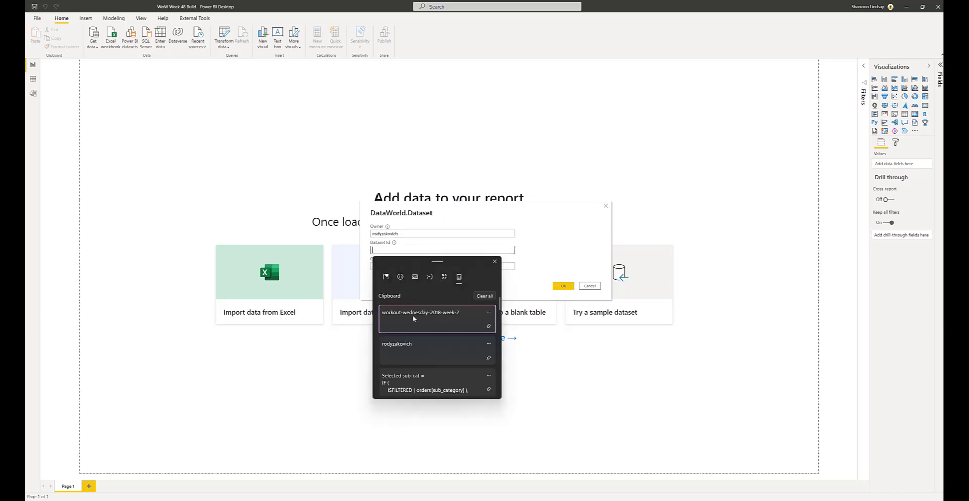
{"action": "left_click", "coordinate": [413, 318]}
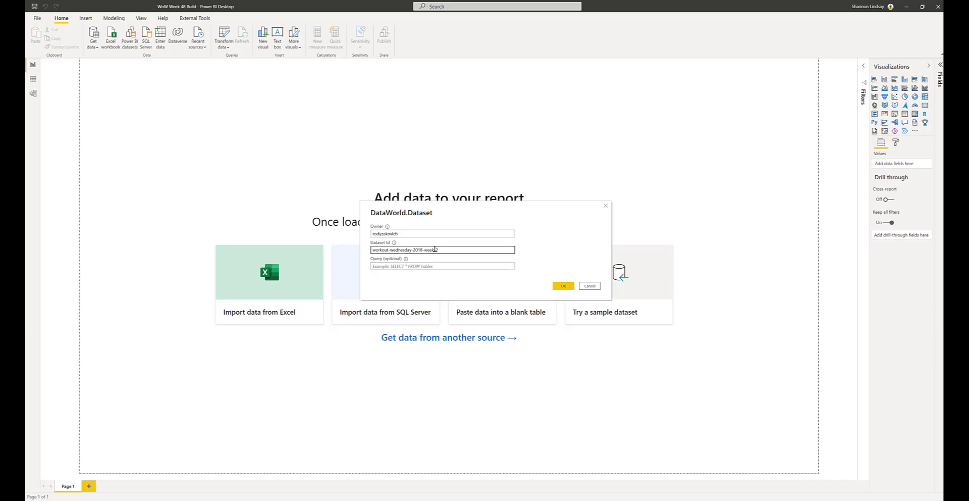
{"action": "left_click", "coordinate": [561, 286]}
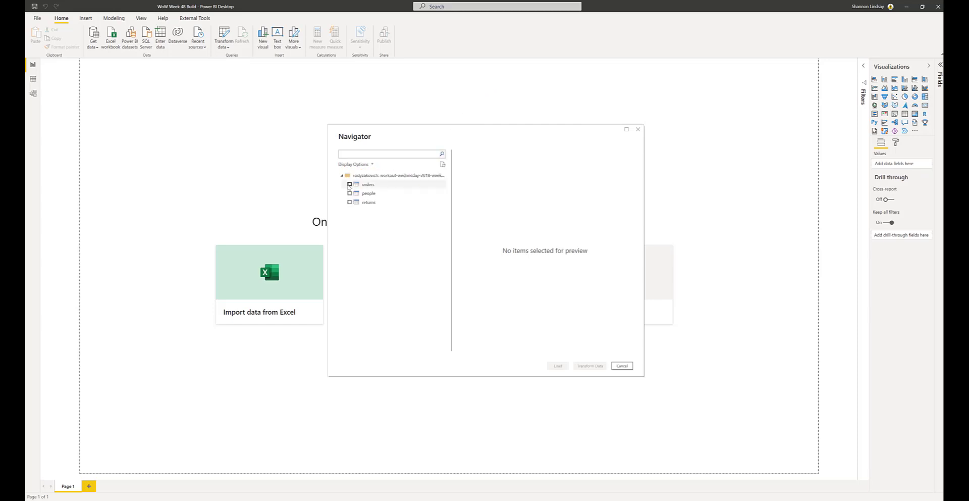
Select the orders table from the dataset and open it for transformation.
{"action": "left_click", "coordinate": [356, 185]}
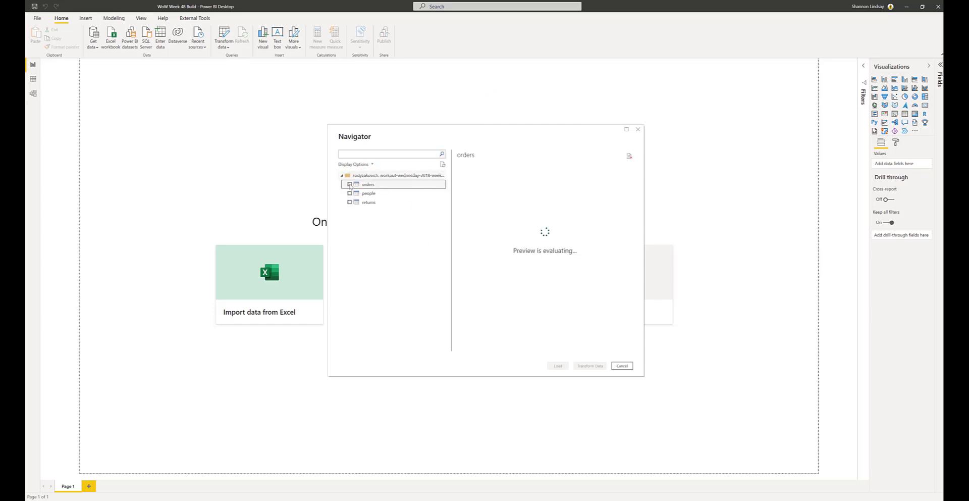
{"action": "left_click", "coordinate": [349, 185]}
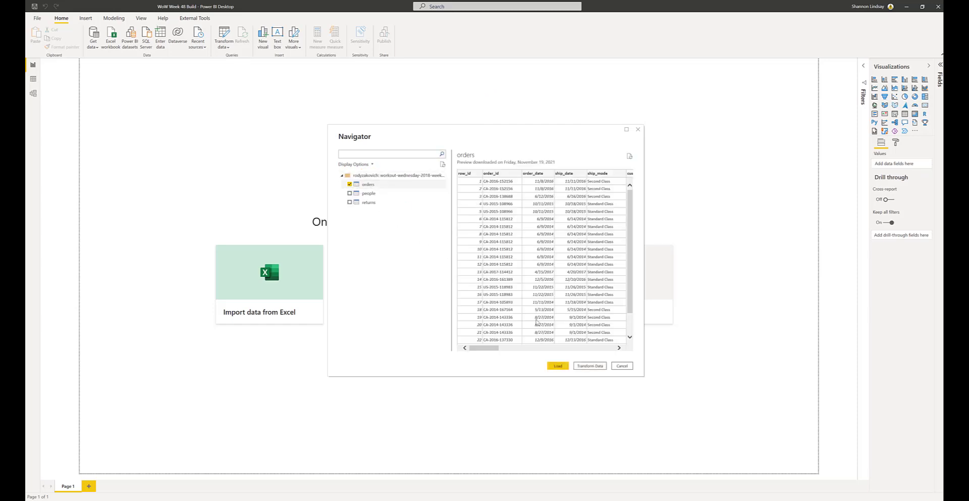
{"action": "left_click", "coordinate": [601, 368]}
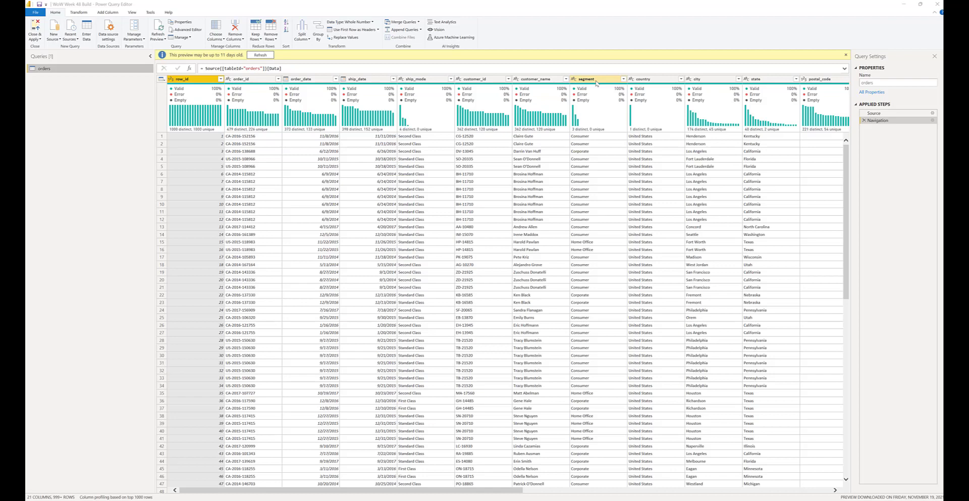
{"action": "left_click", "coordinate": [195, 83]}
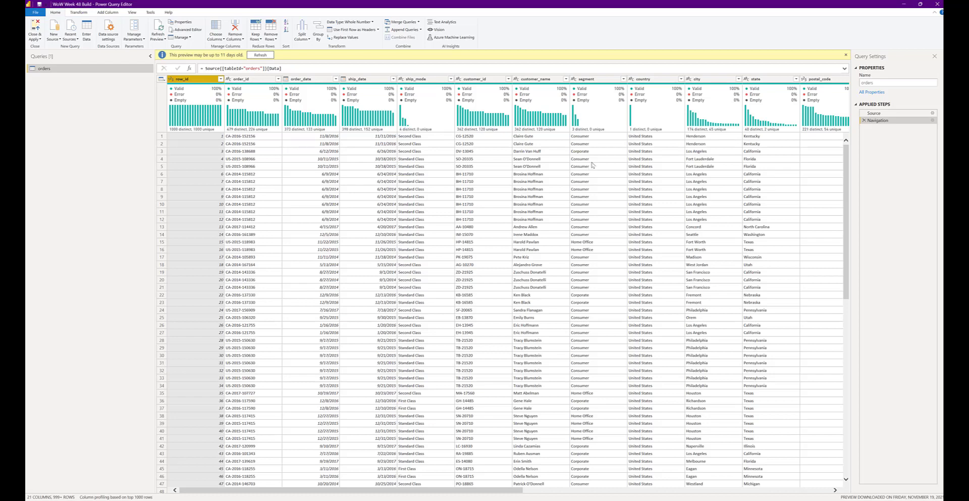
{"action": "left_click", "coordinate": [598, 80], "text": "ctrl"}
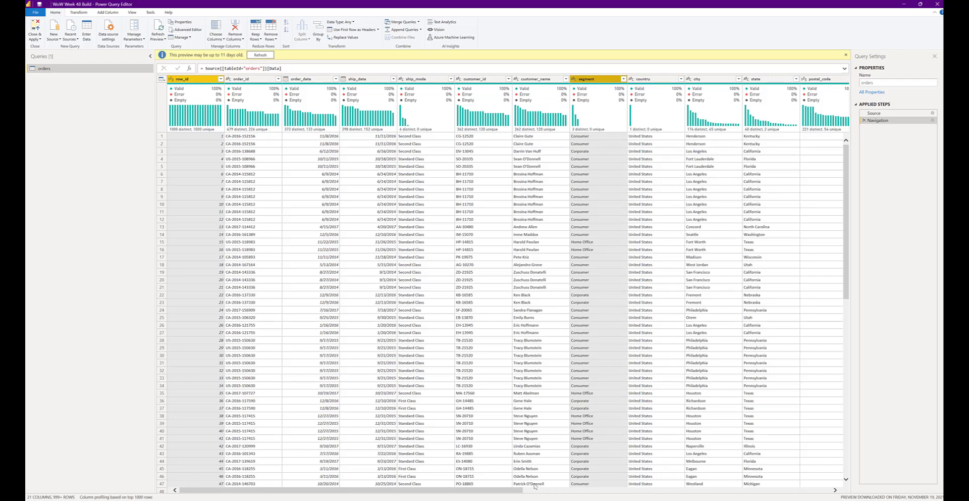
{"action": "left_click_drag", "start_coordinate": [515, 491], "coordinate": [786, 487]}
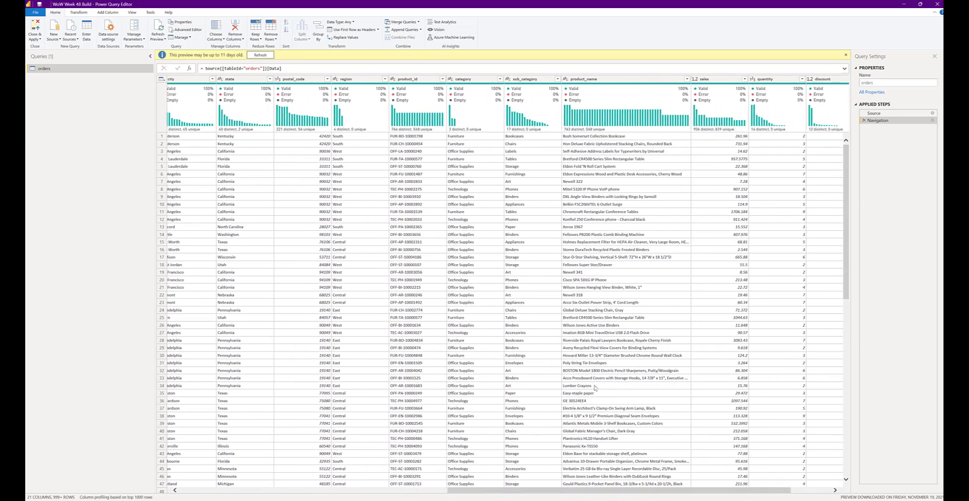
{"action": "left_click", "coordinate": [479, 81]}
Keep only the sub_category, category, product_name, sales, row_id and segment columns in the orders query, removing all other columns.
{"action": "left_click", "coordinate": [537, 82]}
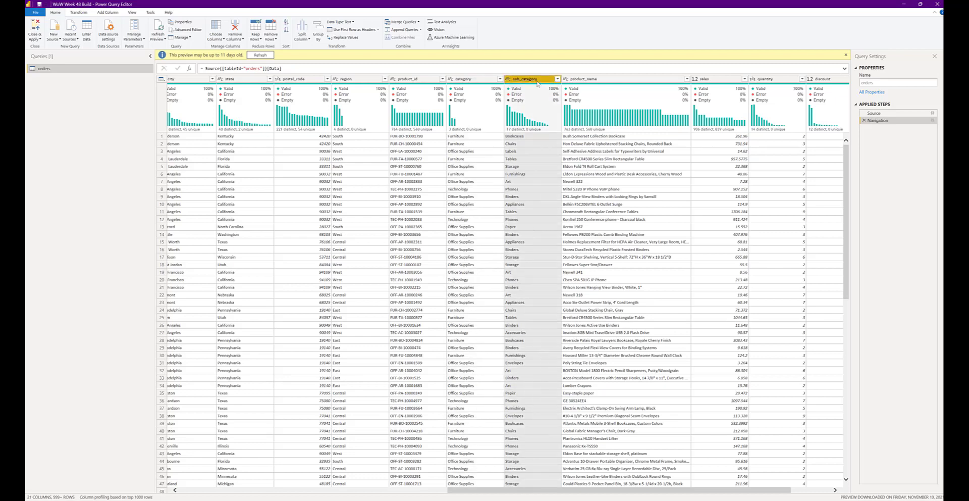
{"action": "left_click", "coordinate": [472, 80], "text": "ctrl"}
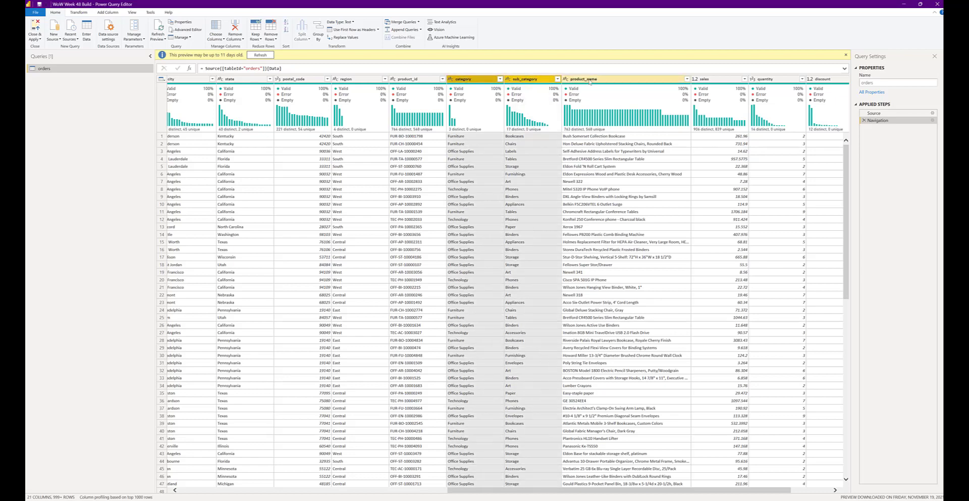
{"action": "left_click", "coordinate": [590, 80], "text": "ctrl"}
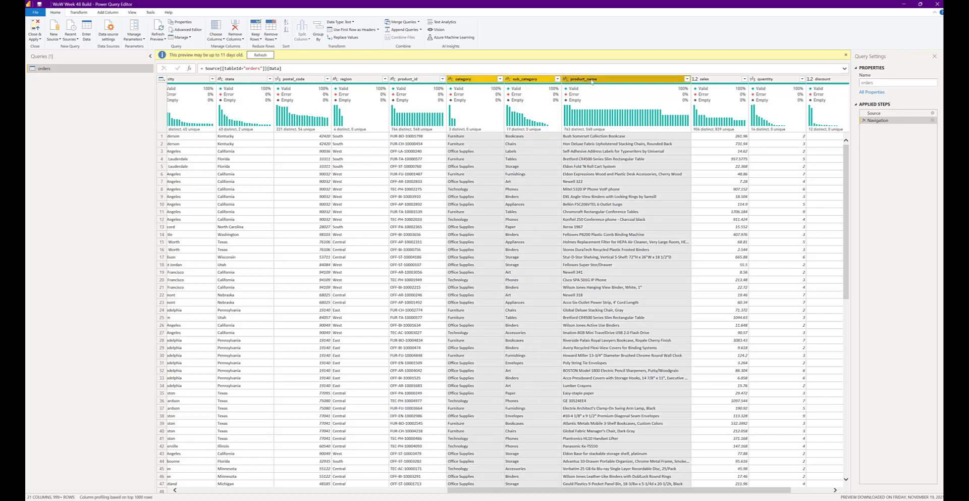
{"action": "left_click", "coordinate": [723, 79], "text": "ctrl"}
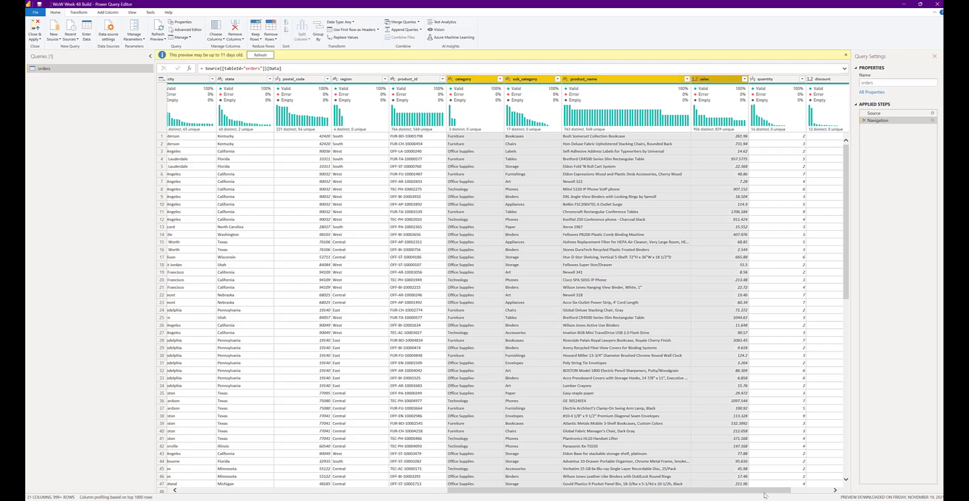
{"action": "left_click_drag", "start_coordinate": [769, 491], "coordinate": [420, 465]}
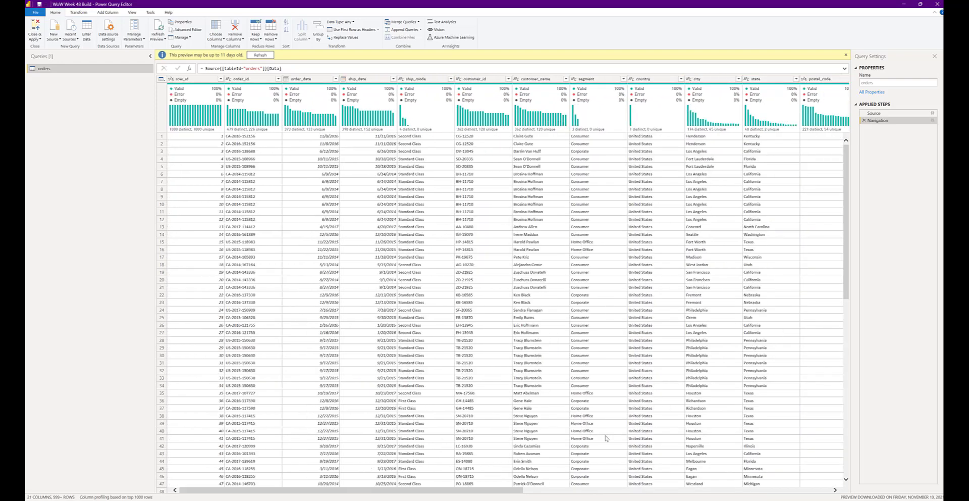
{"action": "left_click", "coordinate": [212, 79]}
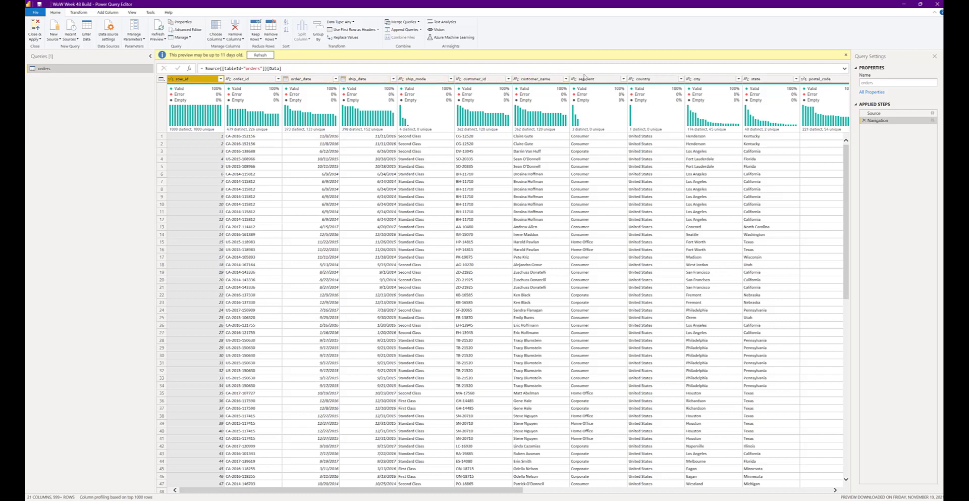
{"action": "left_click", "coordinate": [588, 79], "text": "ctrl"}
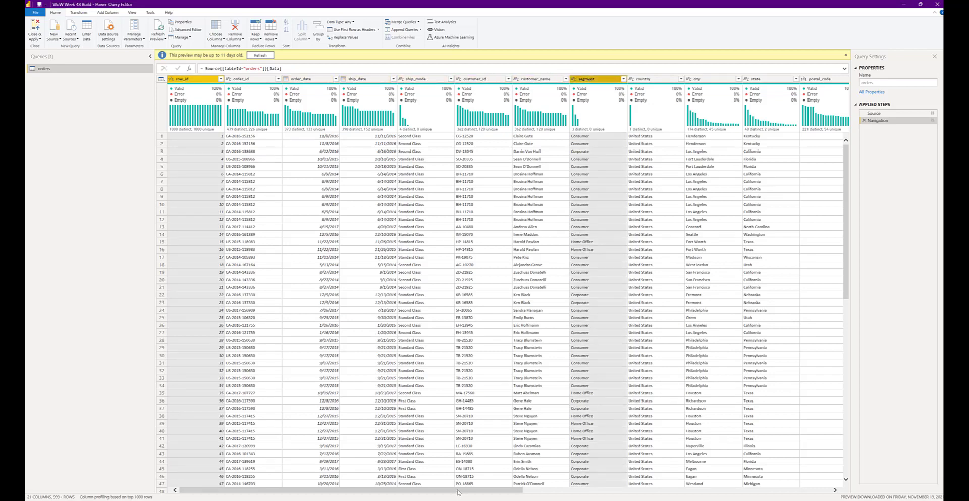
{"action": "left_click_drag", "start_coordinate": [458, 491], "coordinate": [717, 495]}
{"action": "right_click", "coordinate": [514, 80]}
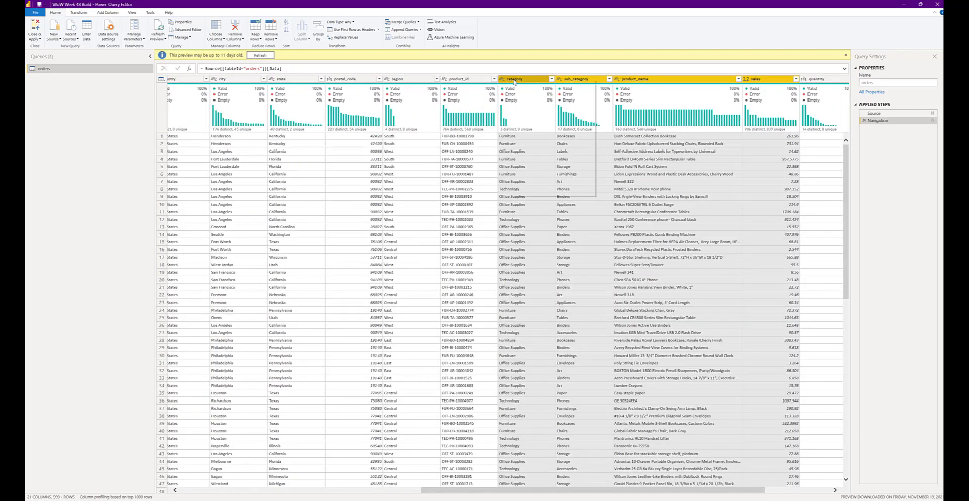
{"action": "left_click", "coordinate": [526, 99]}
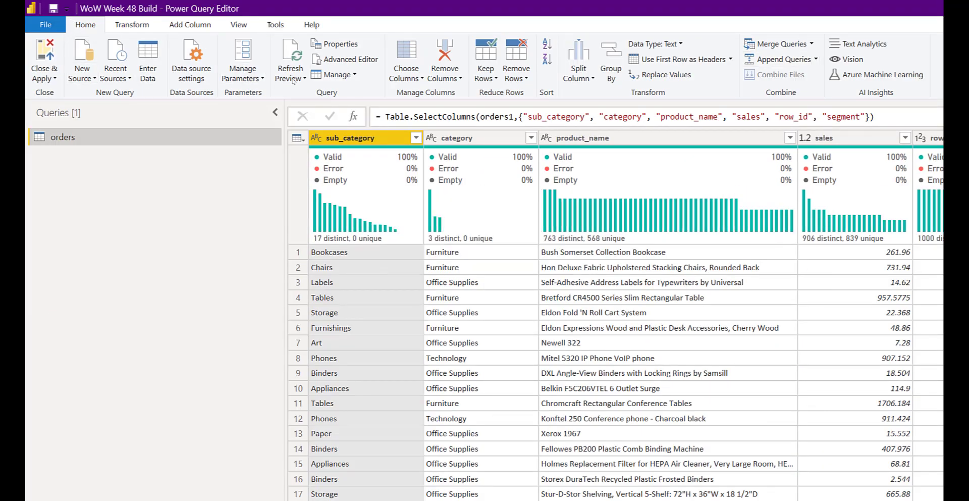
Check the column list in the query formula, and apply the query changes to load the orders table into the report.
{"action": "mouse_move", "coordinate": [571, 159]}
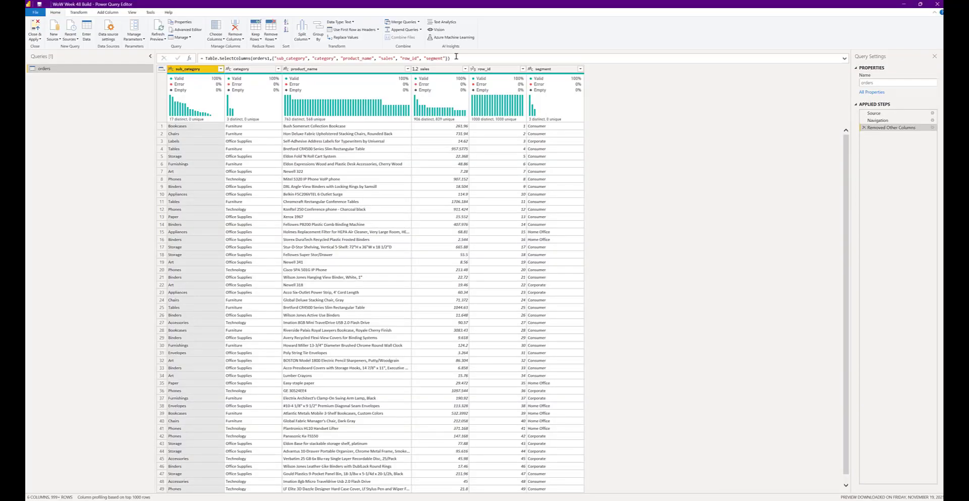
{"action": "left_click", "coordinate": [456, 57]}
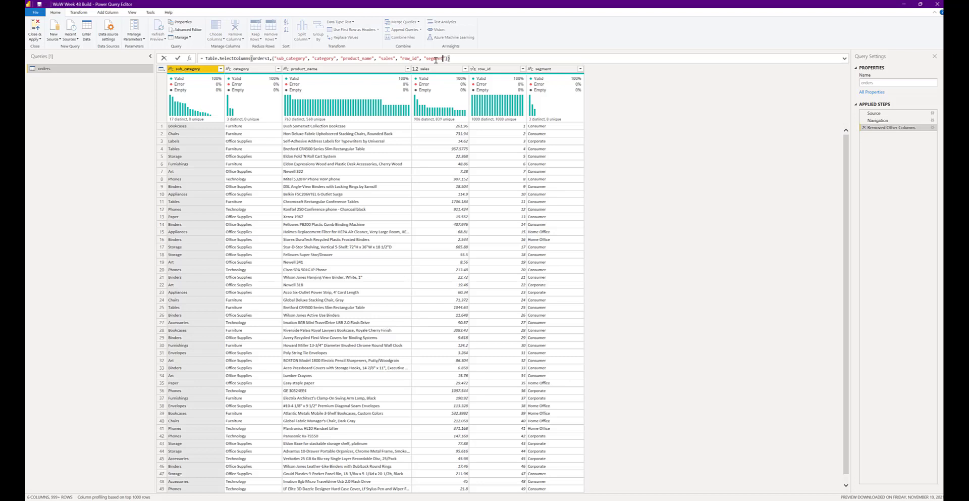
{"action": "left_click_drag", "start_coordinate": [443, 58], "coordinate": [287, 58]}
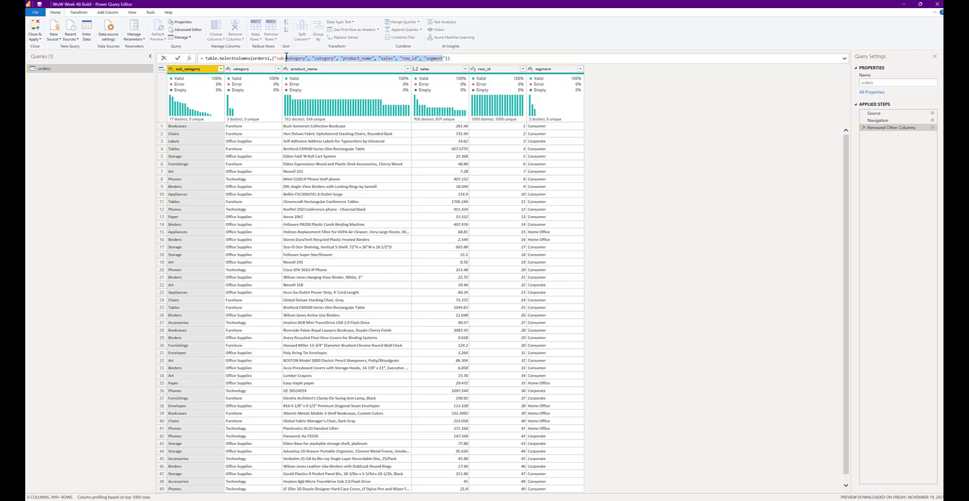
{"action": "left_click", "coordinate": [494, 58]}
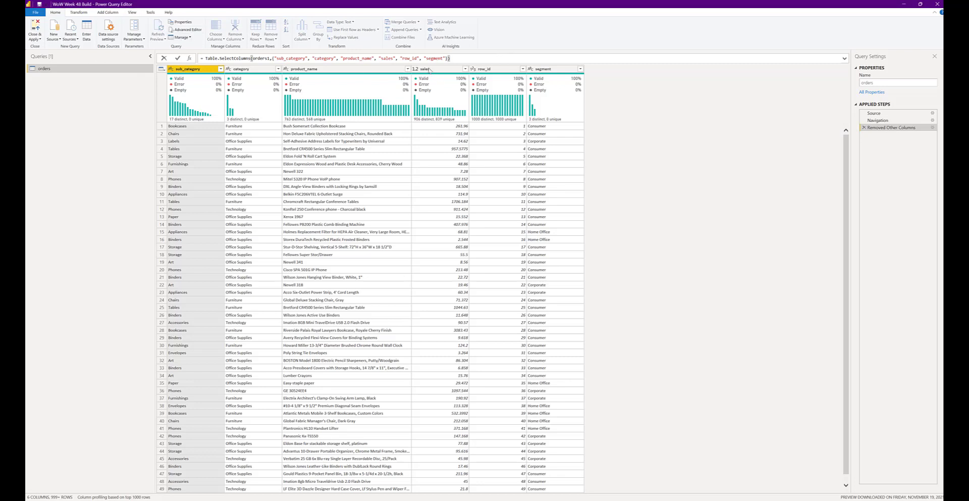
{"action": "left_click", "coordinate": [33, 30]}
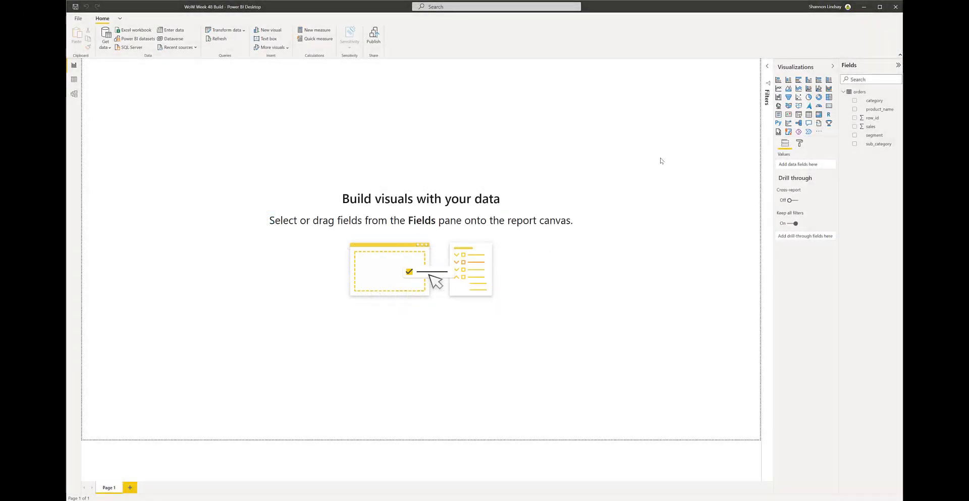
Create a table visual on the report page showing the sales and row_id fields.
{"action": "left_click", "coordinate": [854, 126]}
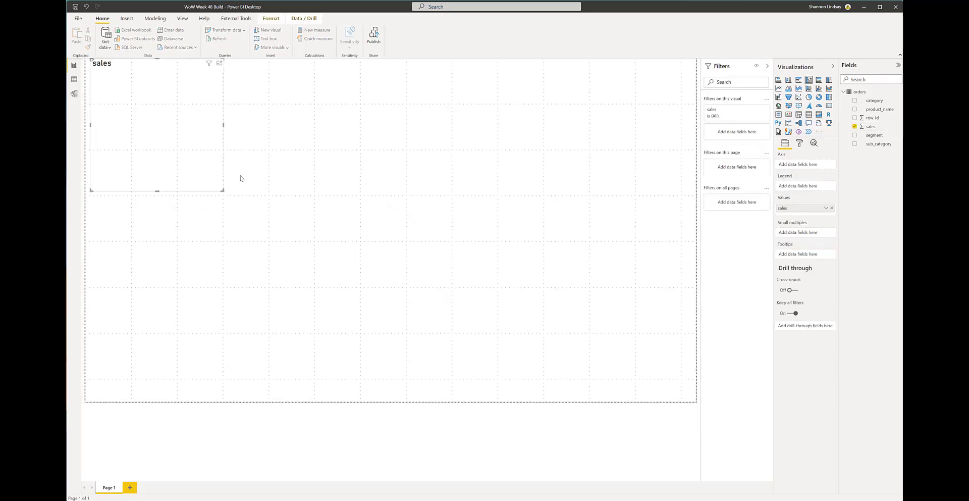
{"action": "left_click_drag", "start_coordinate": [127, 67], "coordinate": [201, 158]}
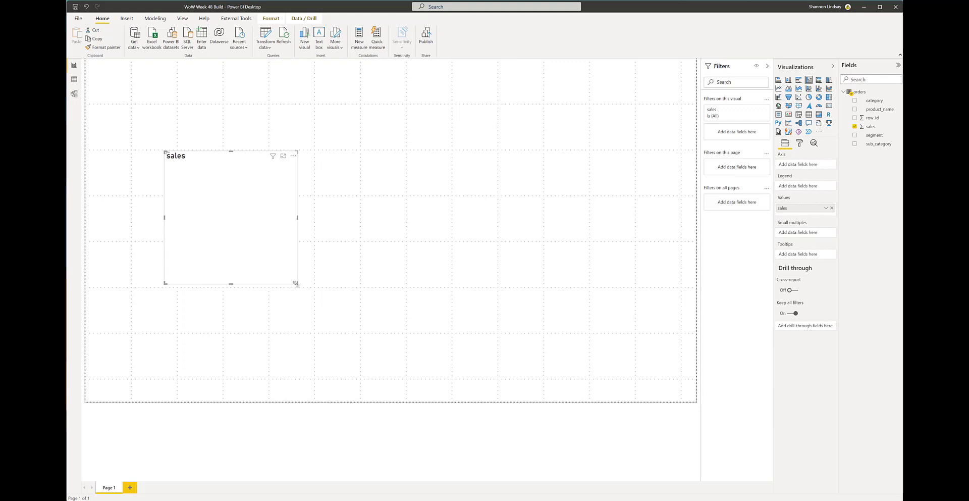
{"action": "left_click_drag", "start_coordinate": [297, 284], "coordinate": [436, 314]}
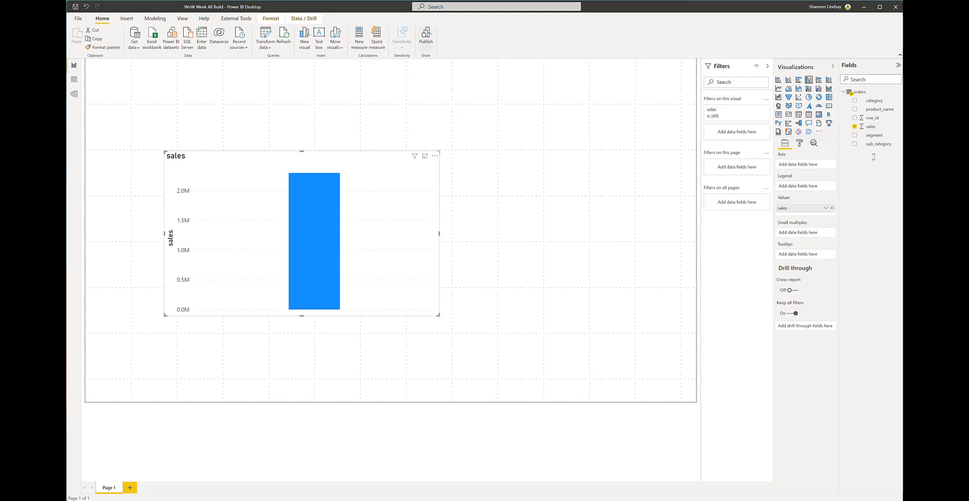
{"action": "left_click", "coordinate": [809, 114]}
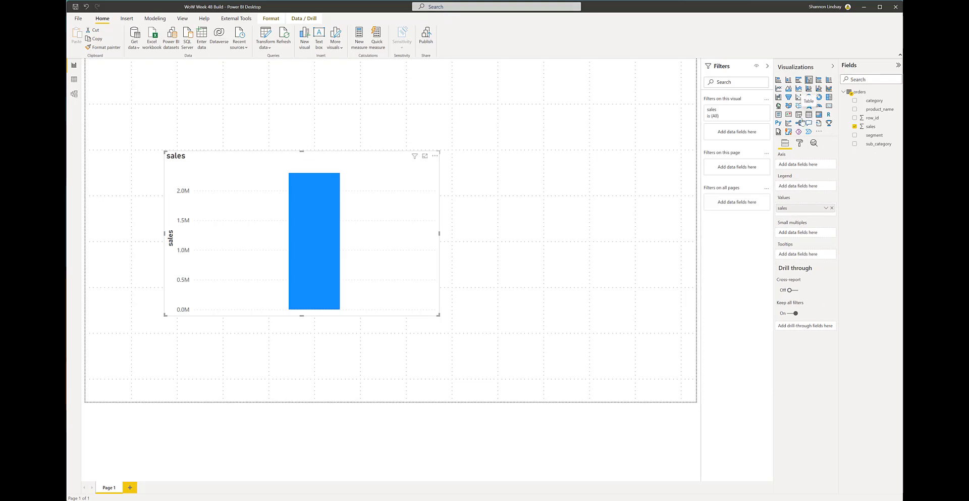
{"action": "left_click", "coordinate": [855, 118]}
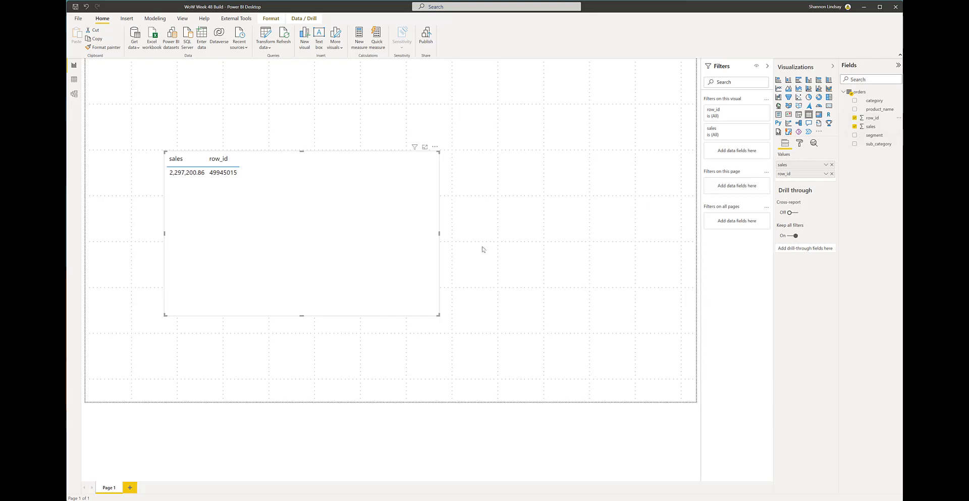
Set row_id in the table to Don't summarize, then enlarge the table and place it near the page centre.
{"action": "left_click", "coordinate": [826, 174]}
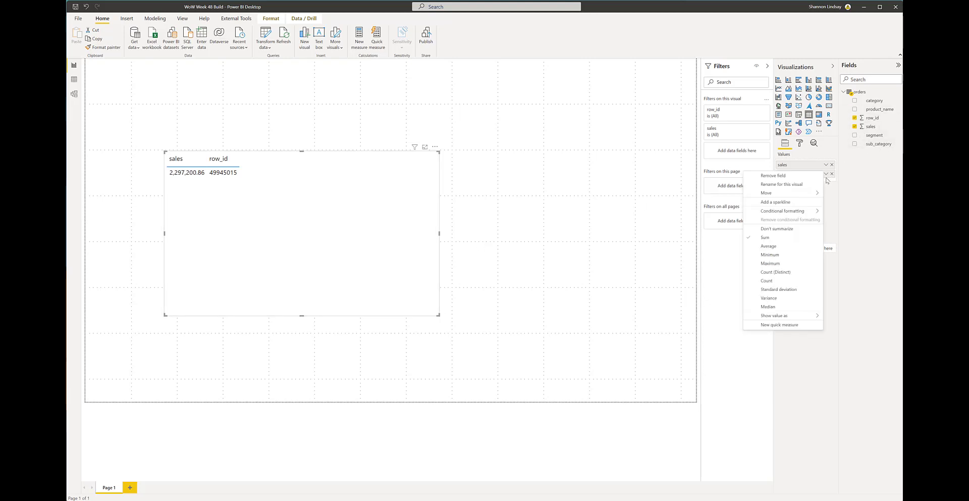
{"action": "left_click", "coordinate": [638, 264]}
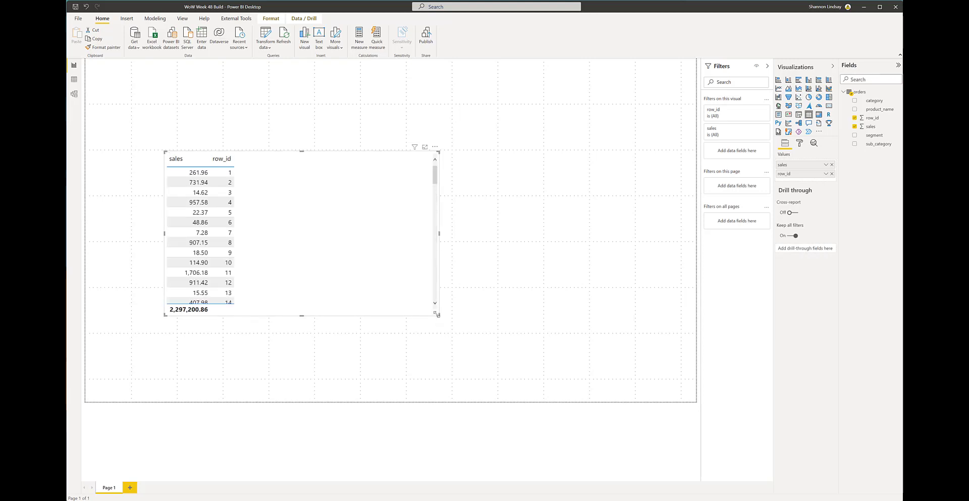
{"action": "left_click_drag", "start_coordinate": [439, 315], "coordinate": [558, 372]}
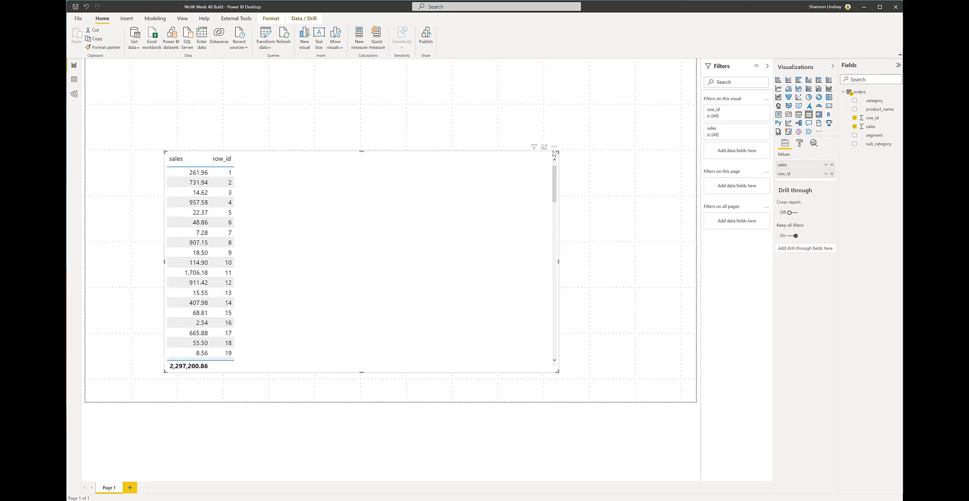
{"action": "left_click_drag", "start_coordinate": [351, 237], "coordinate": [402, 220]}
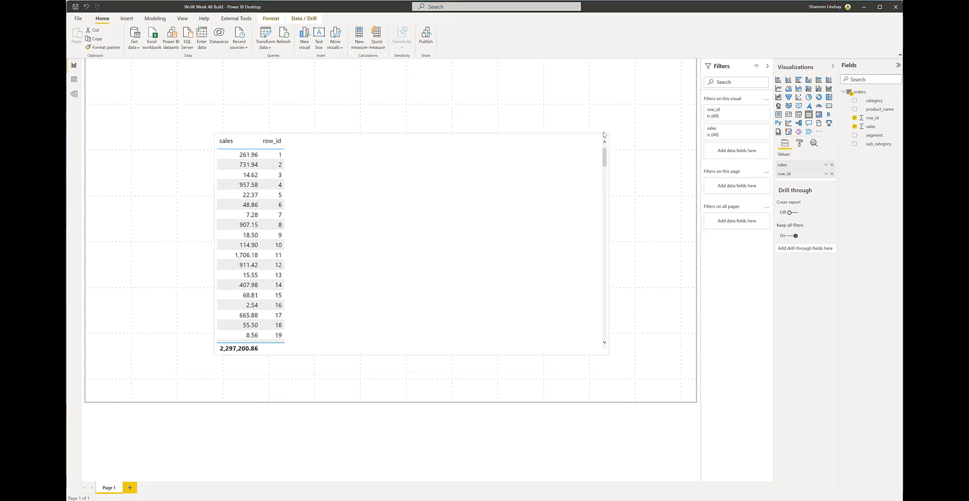
Rename the current report page as Measures and add a new blank page.
{"action": "double_click", "coordinate": [111, 487]}
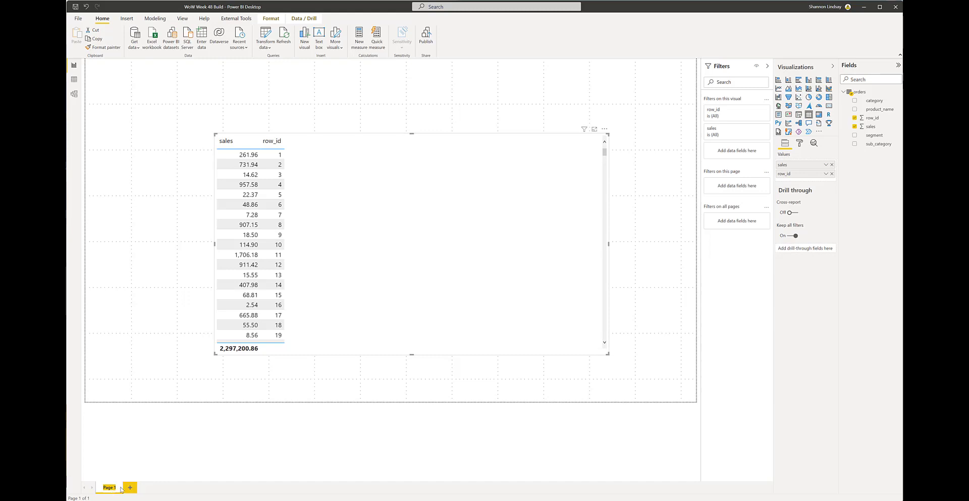
{"action": "type", "text": "Measures"}
{"action": "key", "text": "Return"}
{"action": "right_click", "coordinate": [117, 488]}
{"action": "left_click", "coordinate": [114, 492]}
{"action": "left_click", "coordinate": [136, 488]}
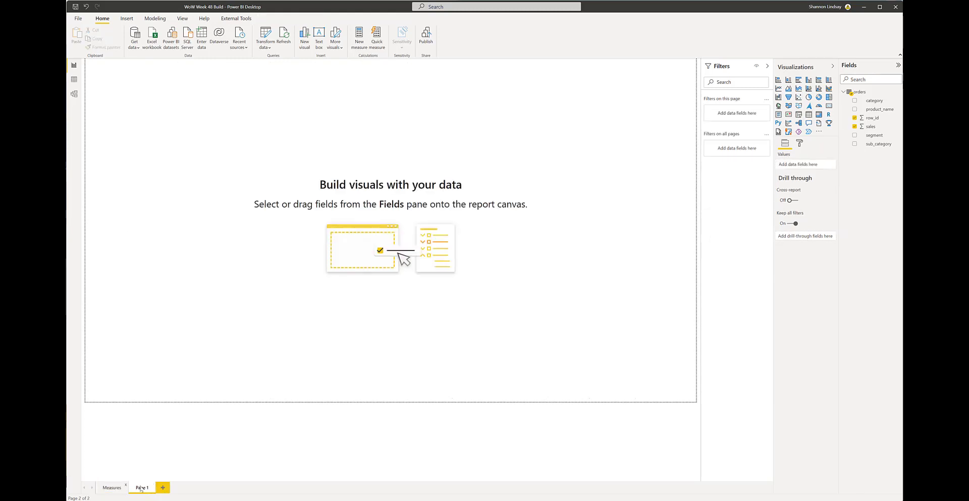
Hide the Measures page from report viewers.
{"action": "left_click", "coordinate": [107, 491]}
{"action": "right_click", "coordinate": [107, 489]}
{"action": "left_click", "coordinate": [134, 481]}
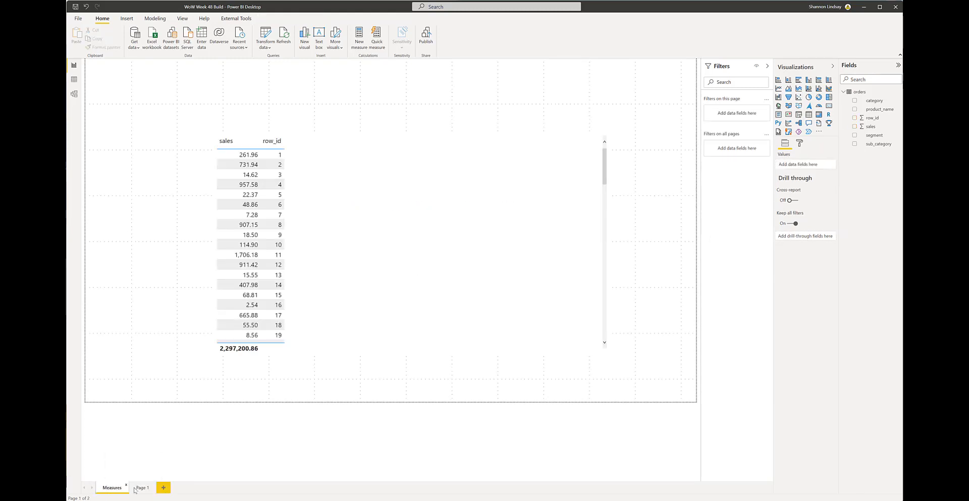
Rename the blank page as WoW Week 48 and move the Measures page after it.
{"action": "left_click", "coordinate": [141, 487]}
{"action": "double_click", "coordinate": [144, 486]}
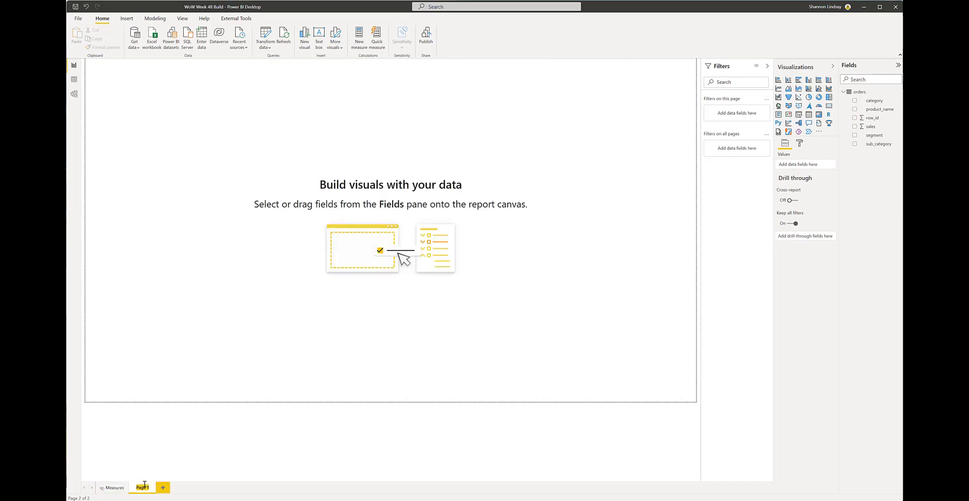
{"action": "type", "text": "WoW"}
{"action": "key", "text": "BackSpace"}
{"action": "key", "text": "BackSpace"}
{"action": "key", "text": "Return"}
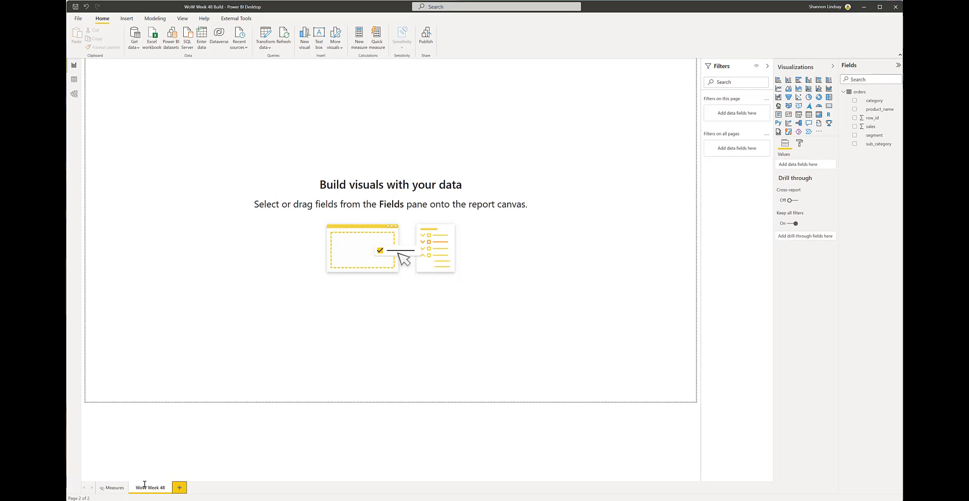
{"action": "left_click", "coordinate": [112, 488]}
{"action": "left_click_drag", "start_coordinate": [141, 490], "coordinate": [155, 489]}
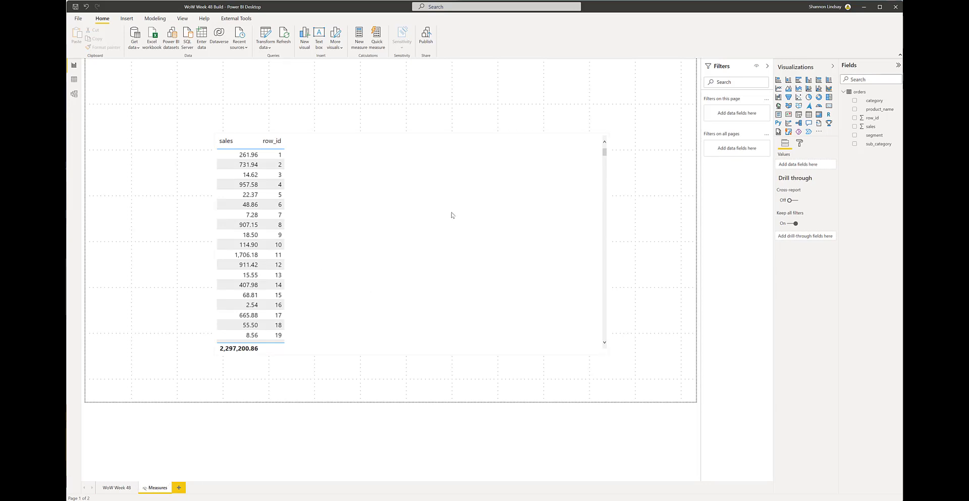
Create a new measure in the orders table named % GT Sales by Segment, leaving a new line for its formula.
{"action": "left_click", "coordinate": [560, 246]}
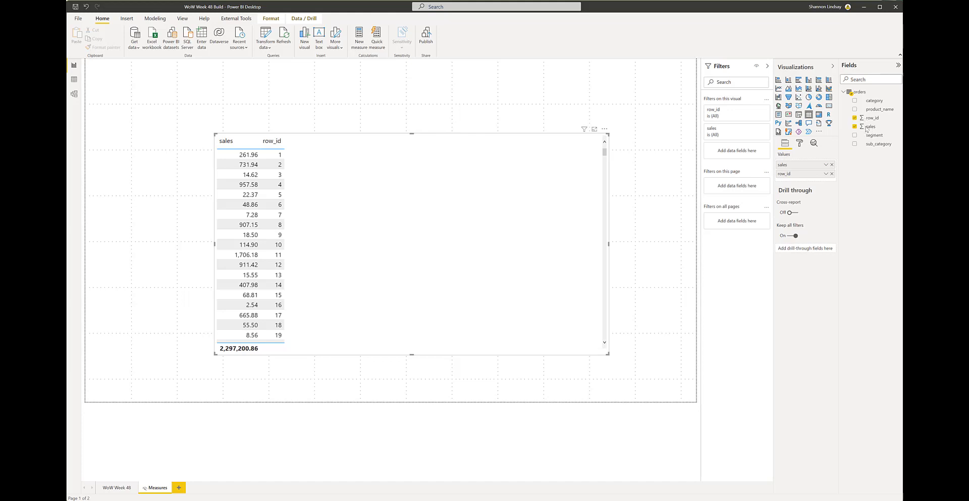
{"action": "right_click", "coordinate": [869, 119]}
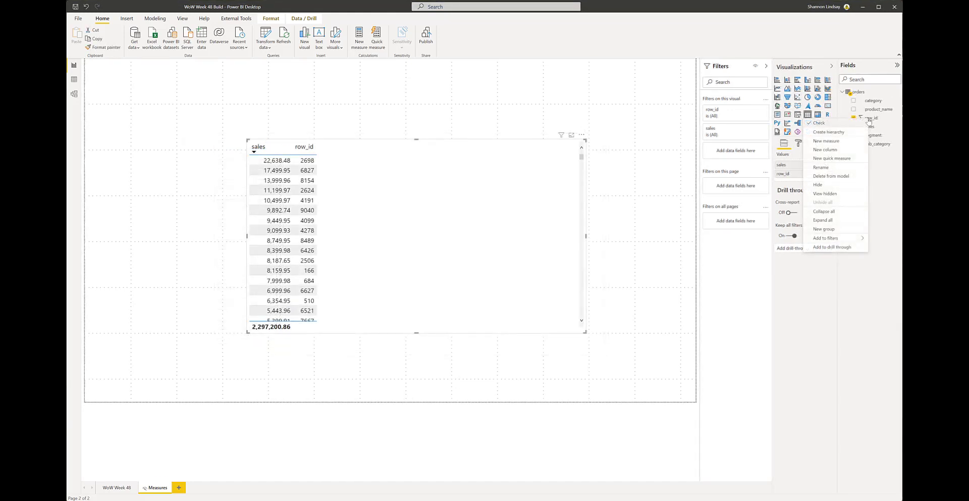
{"action": "left_click", "coordinate": [846, 142]}
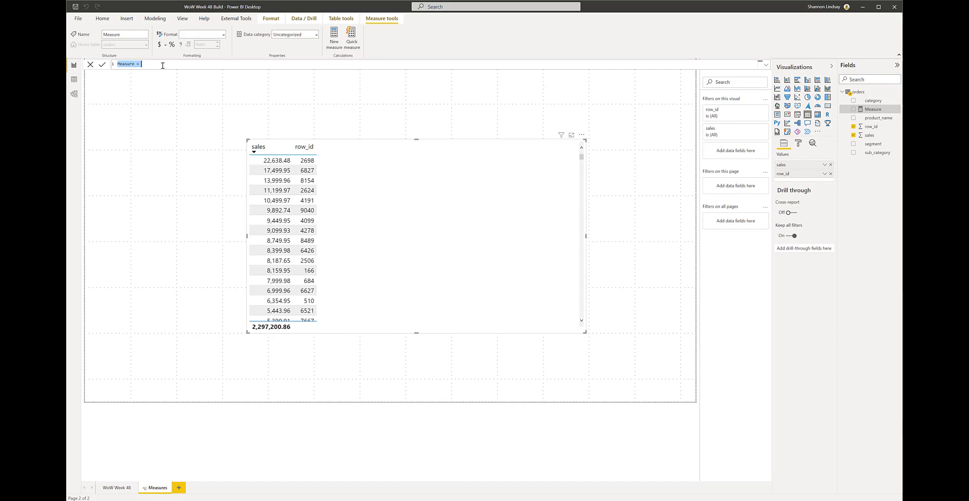
{"action": "left_click", "coordinate": [159, 64]}
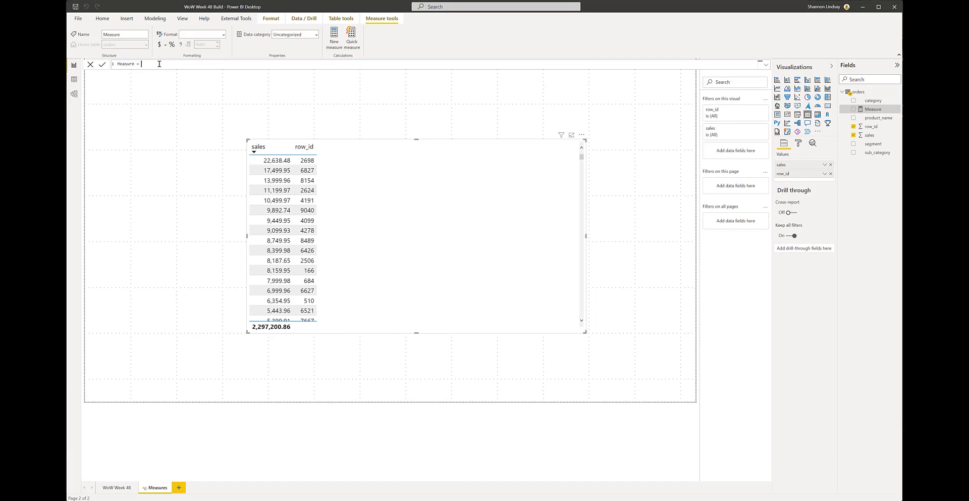
{"action": "scroll", "coordinate": [159, 64], "scroll_direction": "up", "scroll_amount": 12}
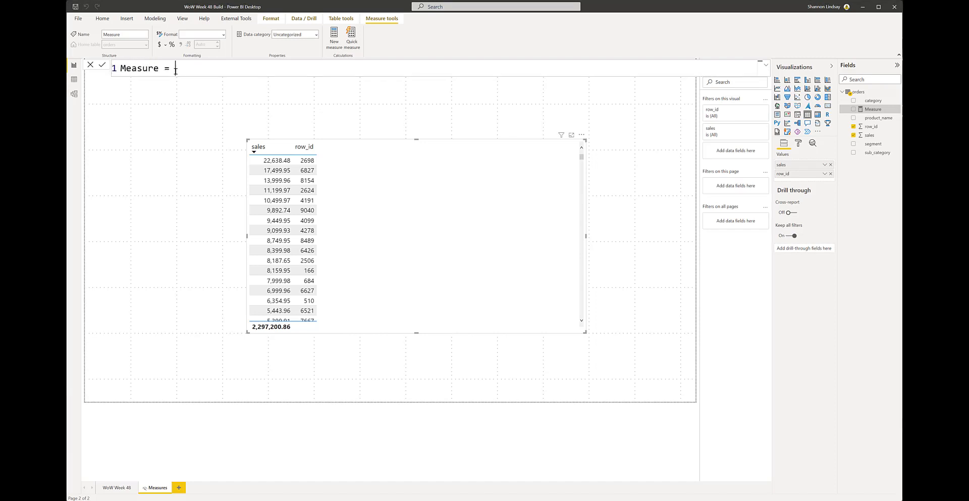
{"action": "left_click_drag", "start_coordinate": [177, 70], "coordinate": [95, 69]}
{"action": "type", "text": "% GT Sales by Segment "}
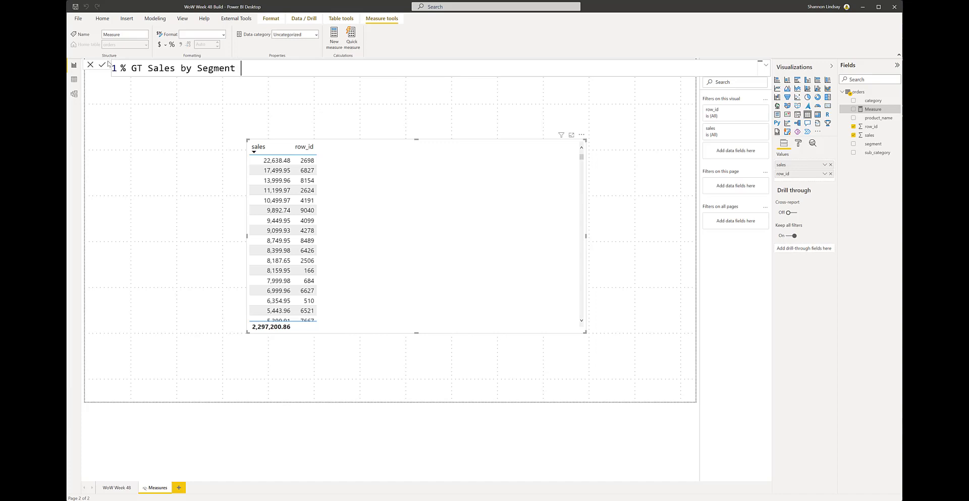
{"action": "type", "text": "="}
{"action": "key", "text": "shift+Return"}
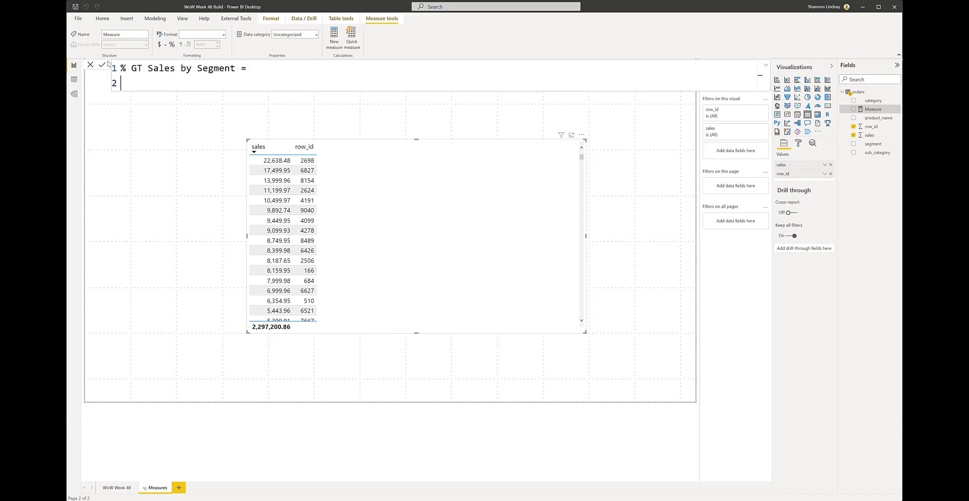
Start the measure formula with DIVIDE, using SUM(orders[sales]) as the numerator, and begin a new line for the denominator.
{"action": "type", "text": "DIVIDE("}
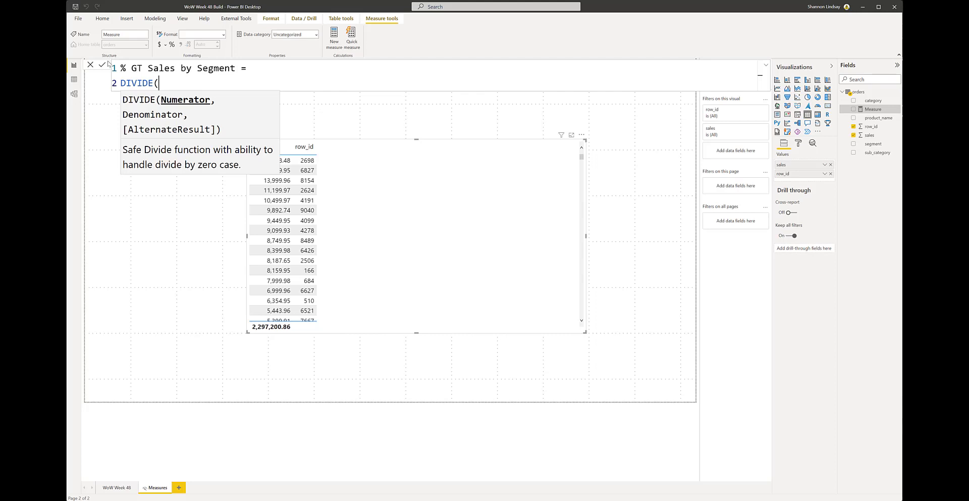
{"action": "type", "text": "SUM("}
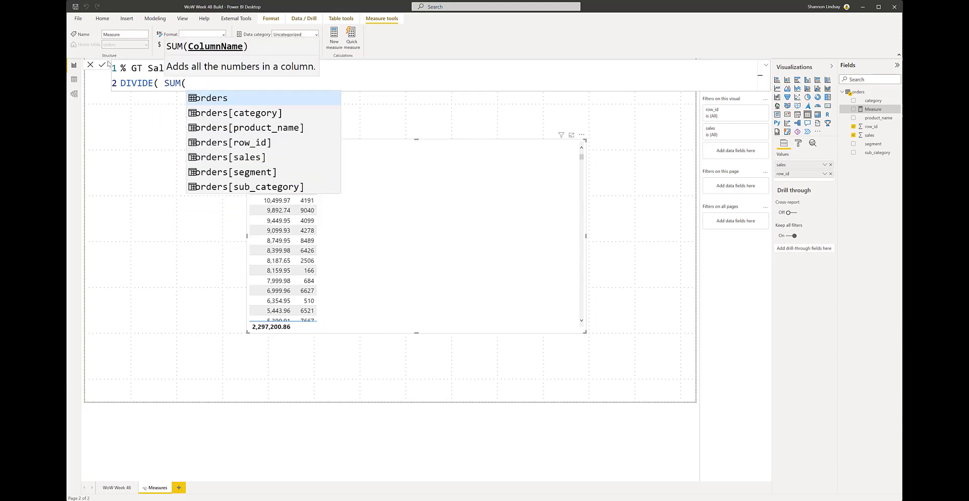
{"action": "type", "text": "sale"}
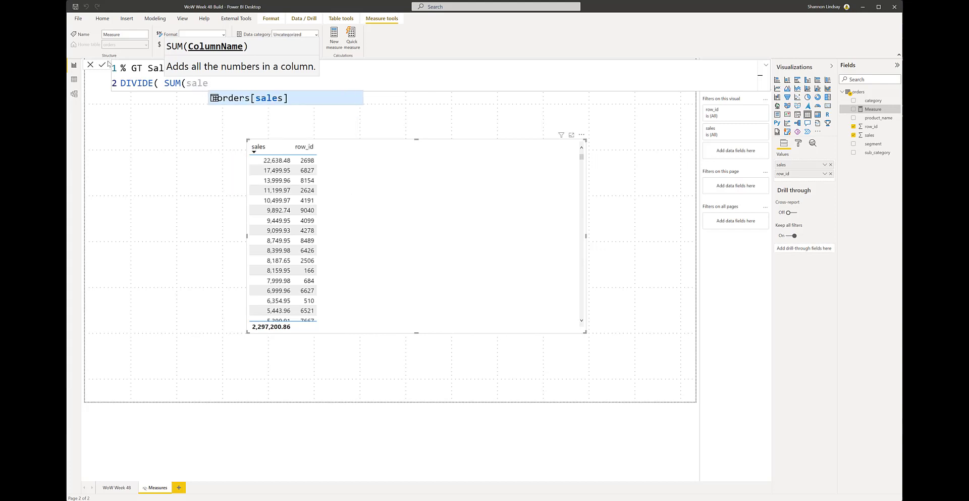
{"action": "key", "text": "Tab"}
{"action": "type", "text": ")"}
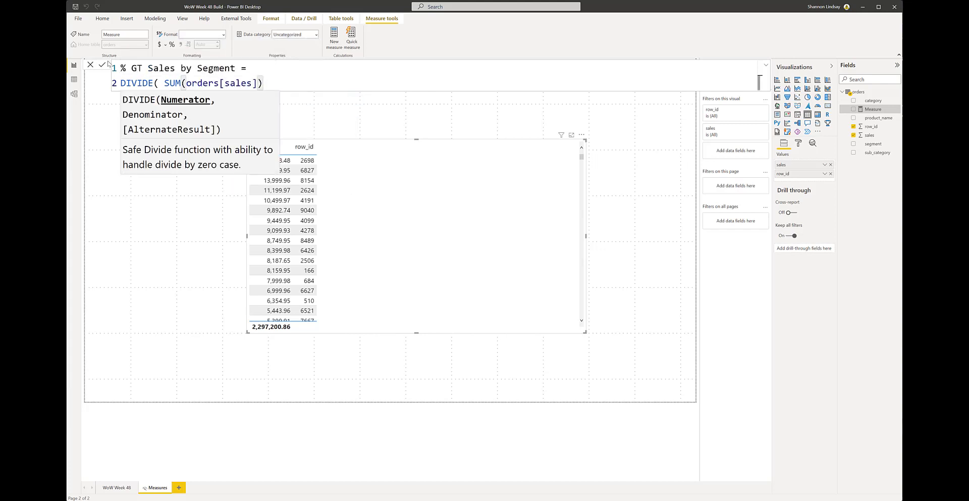
{"action": "type", "text": ","}
{"action": "key", "text": "shift+Return"}
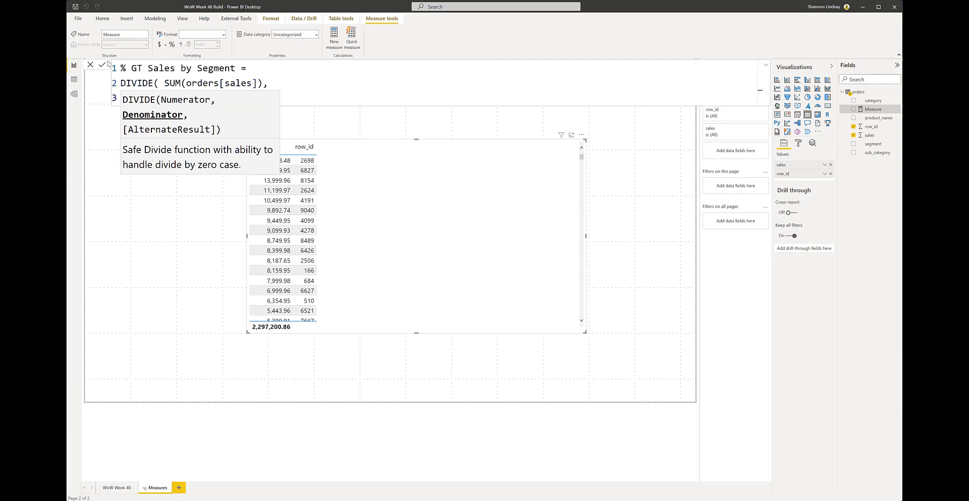
{"action": "key", "text": "Escape"}
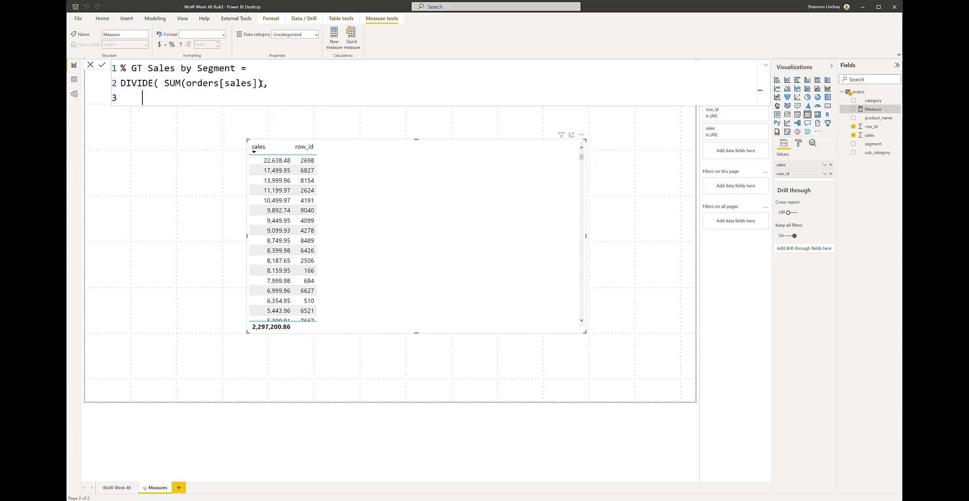
Enter CALCULATE with the sum of orders[sales] as the DIVIDE denominator.
{"action": "type", "text": "cal"}
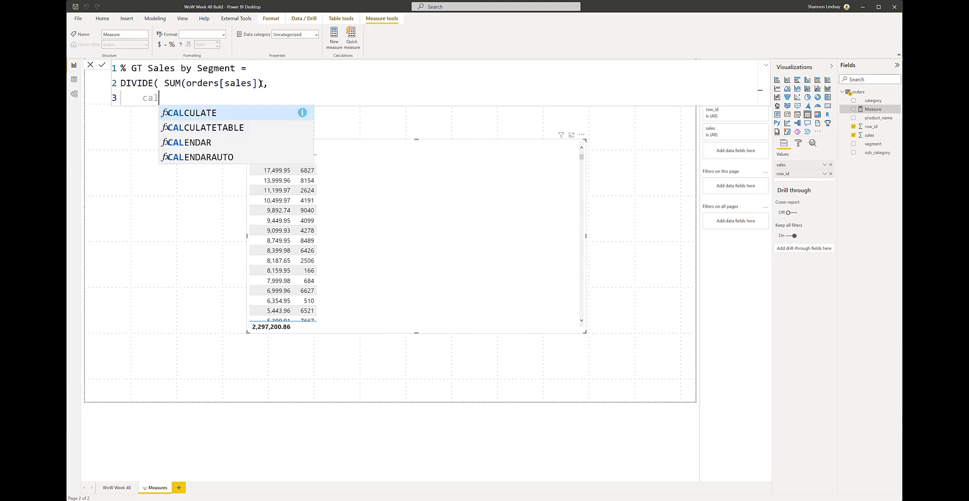
{"action": "key", "text": "Tab"}
{"action": "type", "text": "su"}
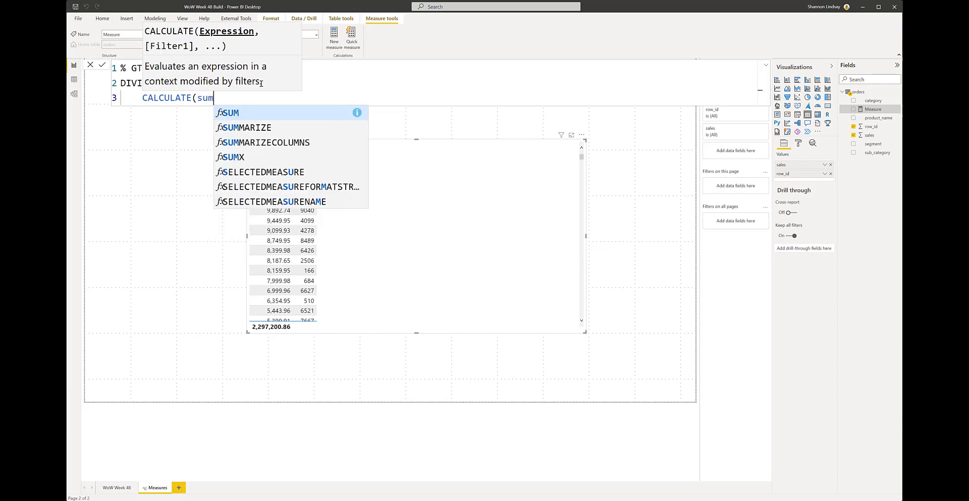
{"action": "key", "text": "Tab"}
{"action": "type", "text": "sal"}
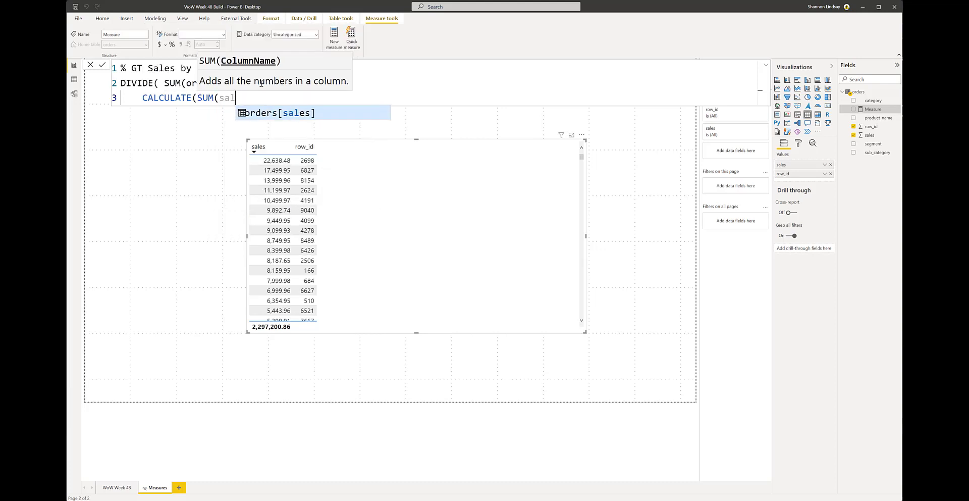
{"action": "key", "text": "Tab"}
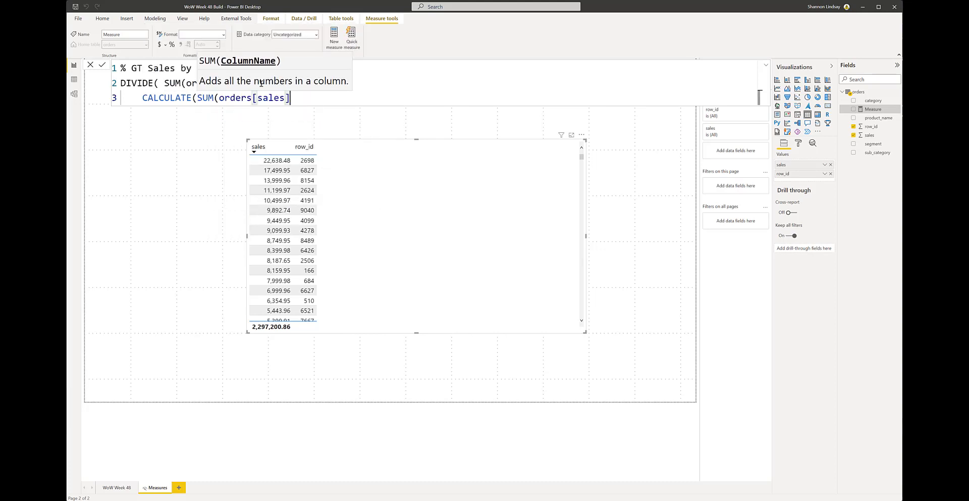
Add ALL on the orders[segment] column as the filter argument of the CALCULATE denominator.
{"action": "type", "text": "), a"}
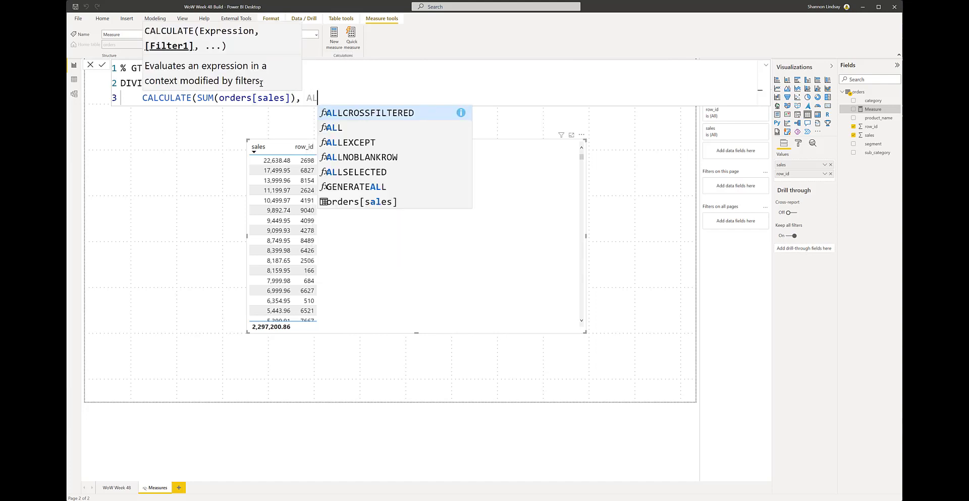
{"action": "type", "text": "ll"}
{"action": "key", "text": "Tab"}
{"action": "key", "text": "BackSpace"}
{"action": "key", "text": "BackSpace"}
{"action": "key", "text": "BackSpace"}
{"action": "key", "text": "BackSpace"}
{"action": "key", "text": "BackSpace"}
{"action": "key", "text": "BackSpace"}
{"action": "key", "text": "BackSpace"}
{"action": "key", "text": "BackSpace"}
{"action": "key", "text": "BackSpace"}
{"action": "key", "text": "BackSpace"}
{"action": "key", "text": "BackSpace"}
{"action": "key", "text": "BackSpace"}
{"action": "key", "text": "BackSpace"}
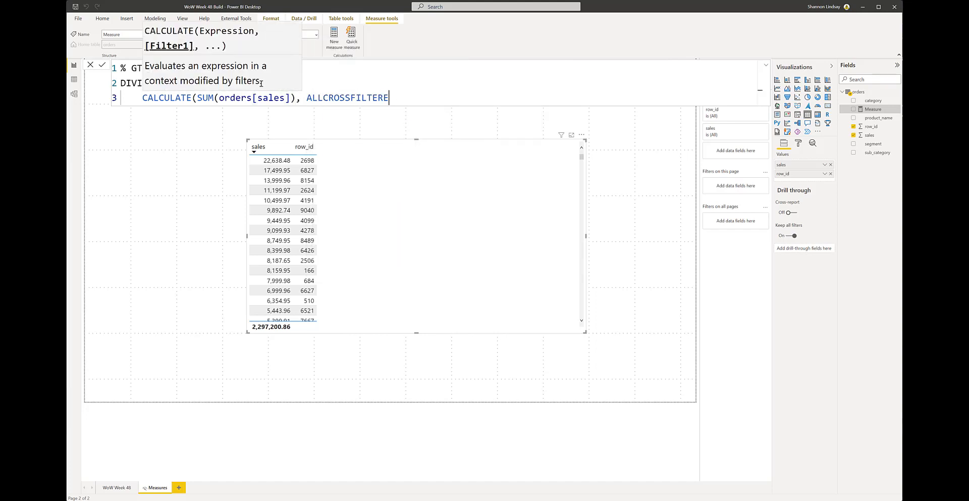
{"action": "key", "text": "BackSpace"}
{"action": "type", "text": "(segm"}
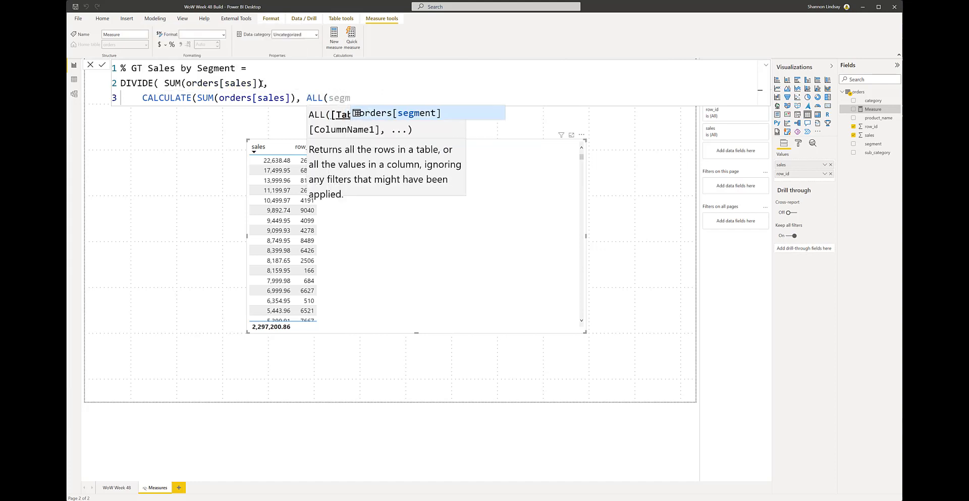
{"action": "key", "text": "Tab"}
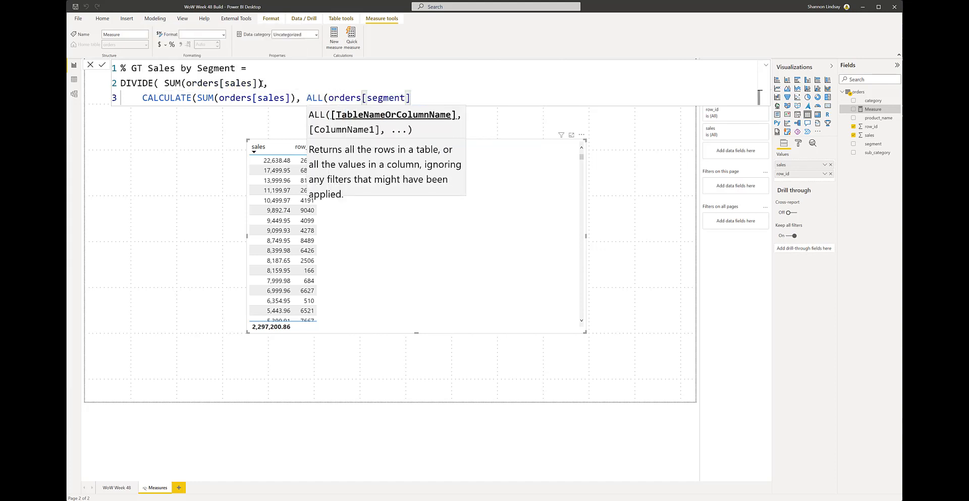
Finish the DIVIDE formula with 0 as alternate result, place ALL and the 0 on separate lines, and commit the measure.
{"action": "type", "text": ")), "}
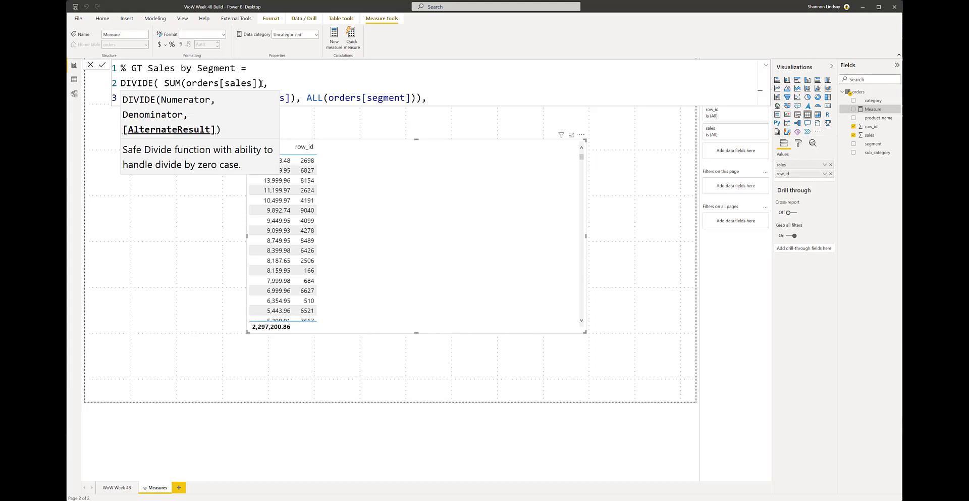
{"action": "type", "text": "0)"}
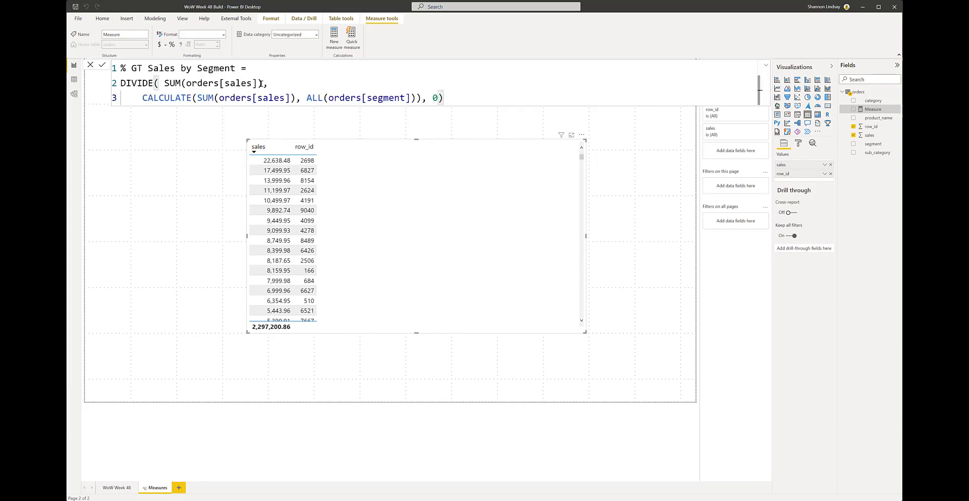
{"action": "left_click", "coordinate": [307, 98]}
{"action": "key", "text": "shift+Return"}
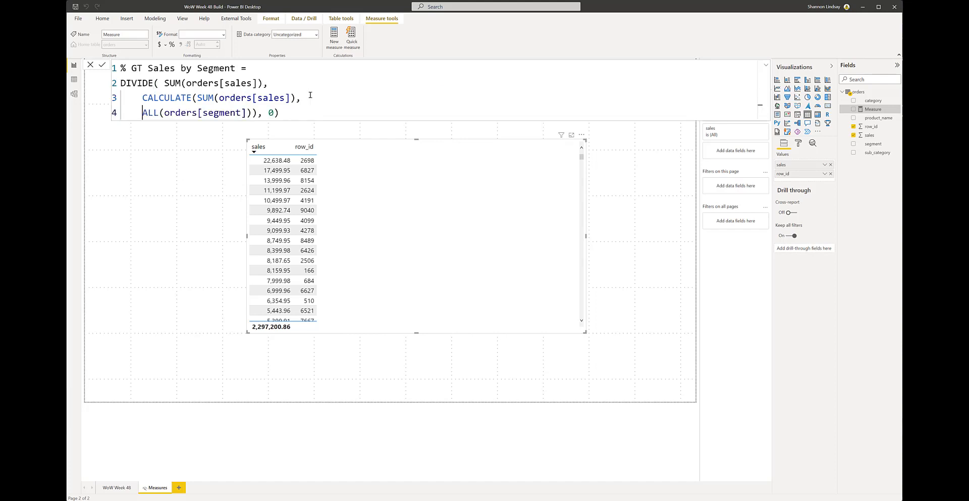
{"action": "left_click", "coordinate": [268, 111]}
{"action": "key", "text": "shift+Return"}
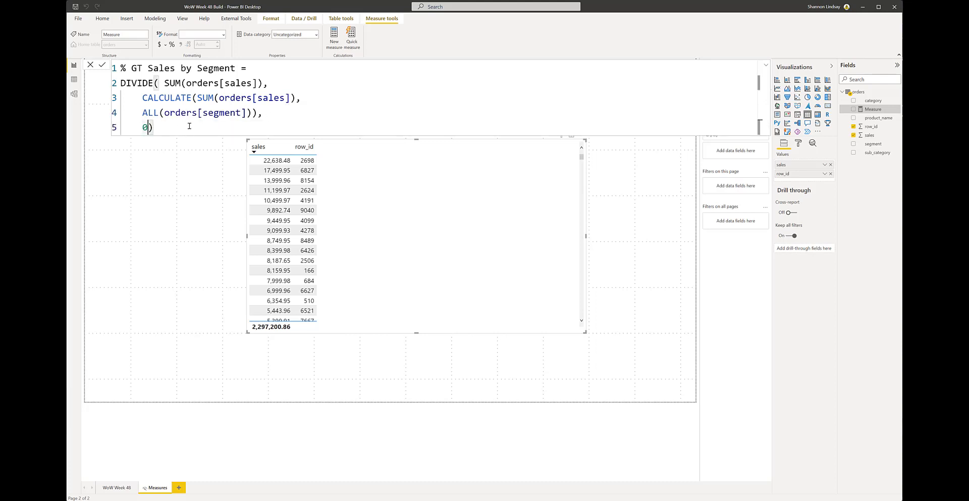
{"action": "key", "text": "Return"}
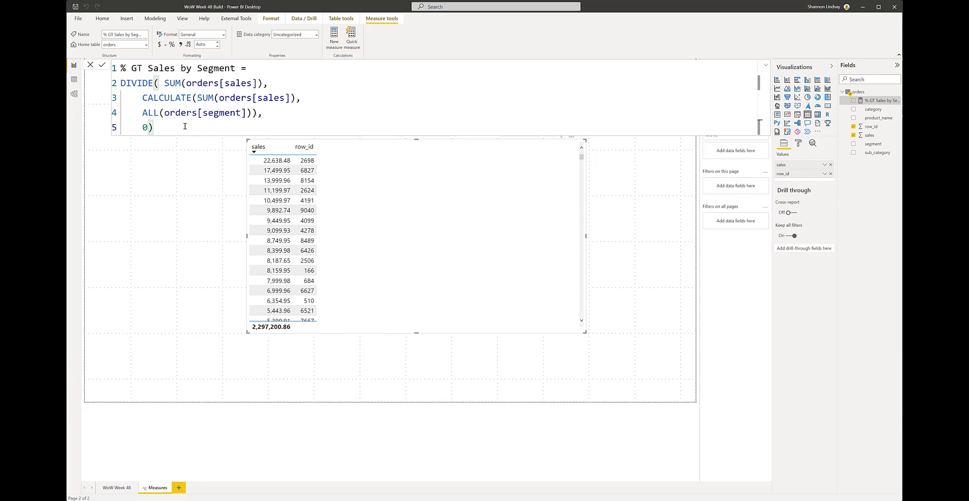
Wrap the DIVIDE expression of % GT Sales by Segment in a ROUND function with 0 digits.
{"action": "left_click", "coordinate": [120, 82]}
{"action": "key", "text": "shift+Return"}
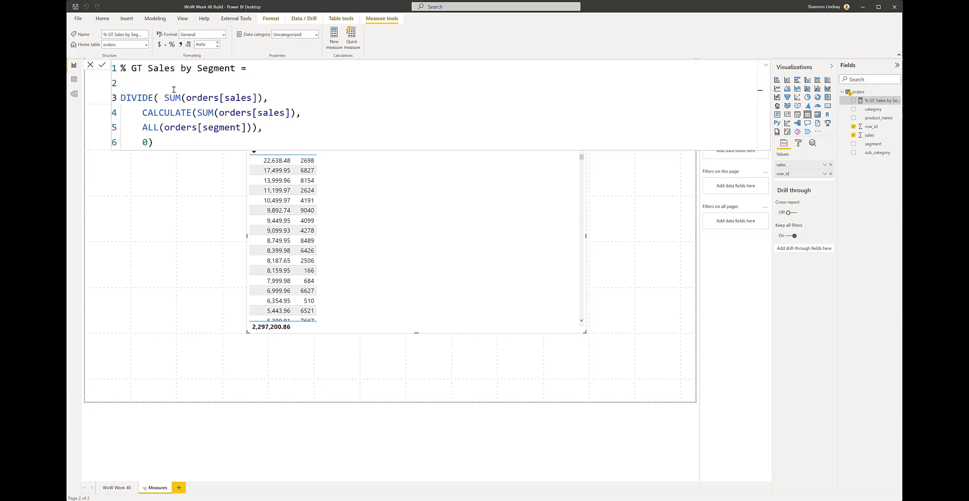
{"action": "type", "text": "Round"}
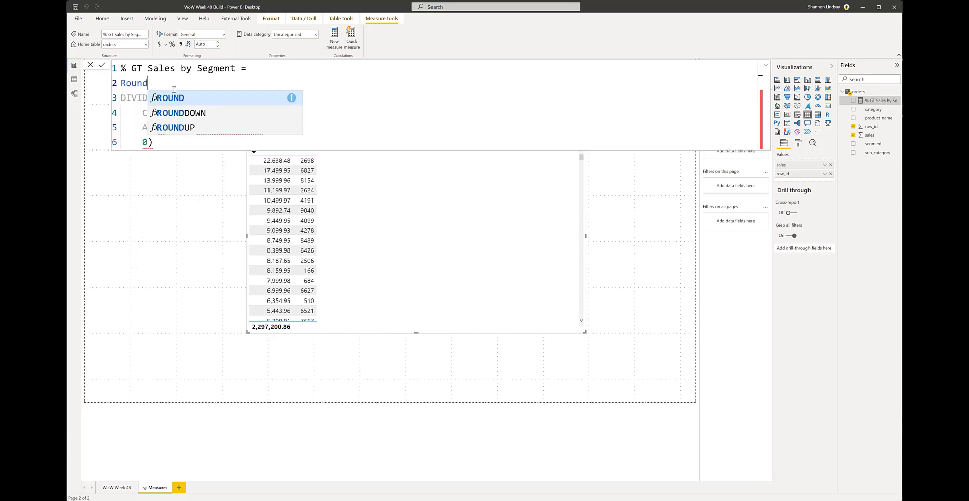
{"action": "key", "text": "Tab"}
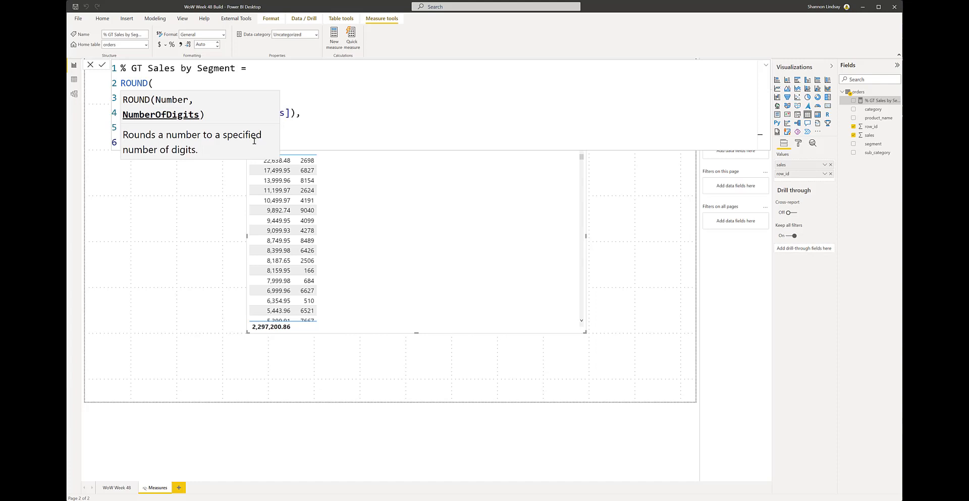
{"action": "type", "text": "0)"}
{"action": "key", "text": "Left"}
{"action": "key", "text": "Left"}
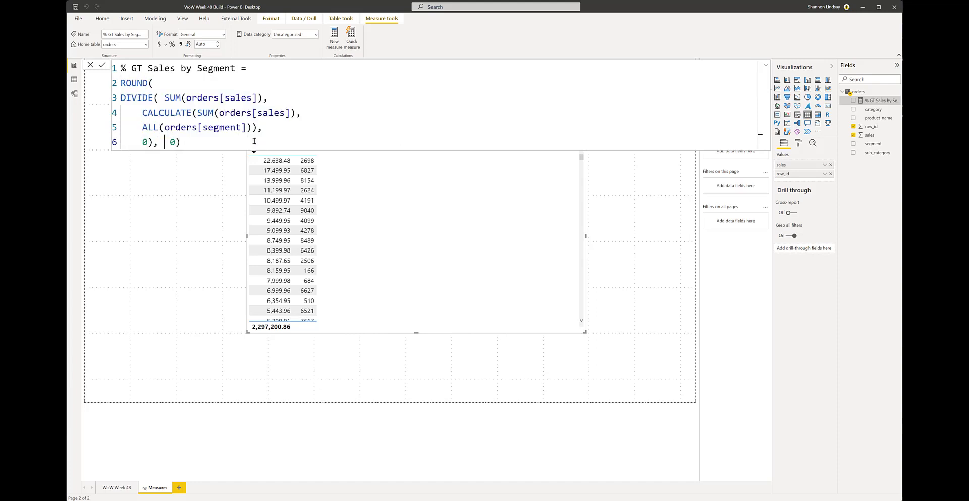
Multiply the DIVIDE result by 100 inside ROUND, keep the parentheses balanced, and commit the measure.
{"action": "key", "text": "BackSpace"}
{"action": "key", "text": "Left"}
{"action": "type", "text": ") *100"}
{"action": "left_click", "coordinate": [159, 143]}
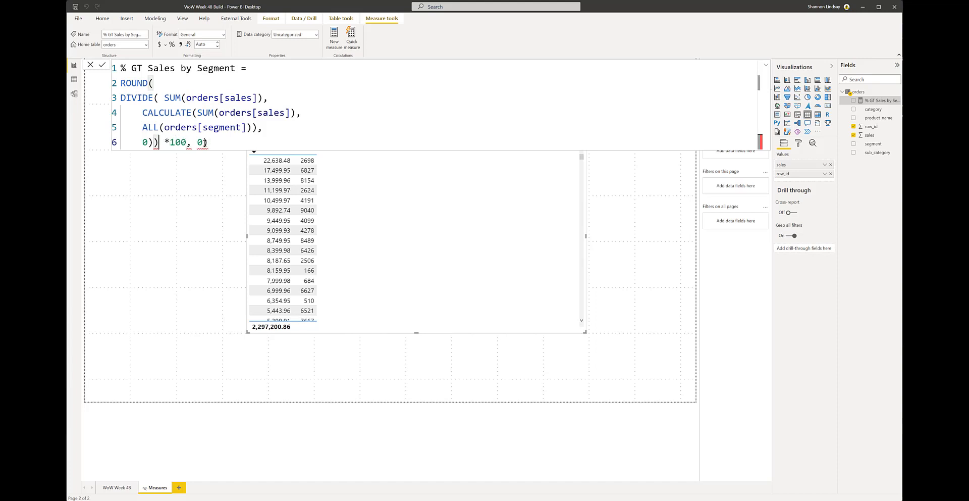
{"action": "key", "text": "BackSpace"}
{"action": "left_click", "coordinate": [206, 143]}
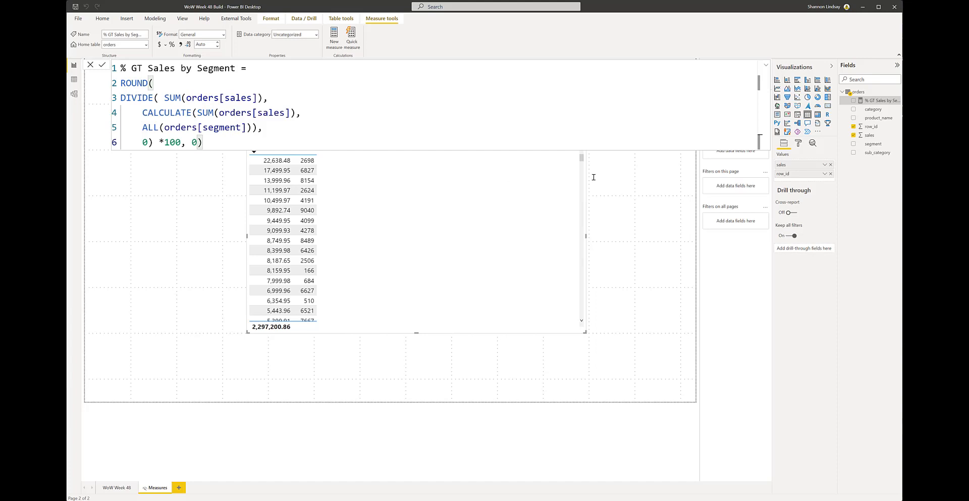
{"action": "left_click", "coordinate": [637, 194]}
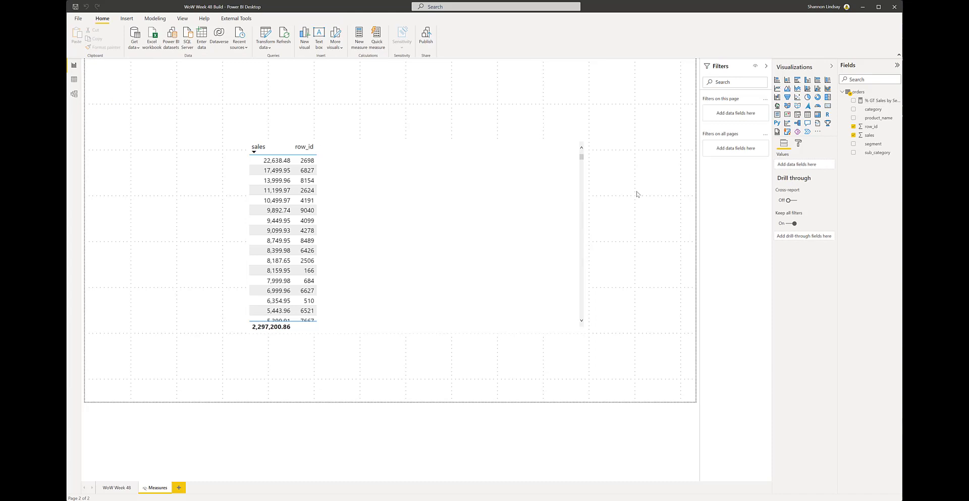
Change the table's fields to sales, segment and % GT Sales by Segment, removing row_id.
{"action": "left_click", "coordinate": [499, 236]}
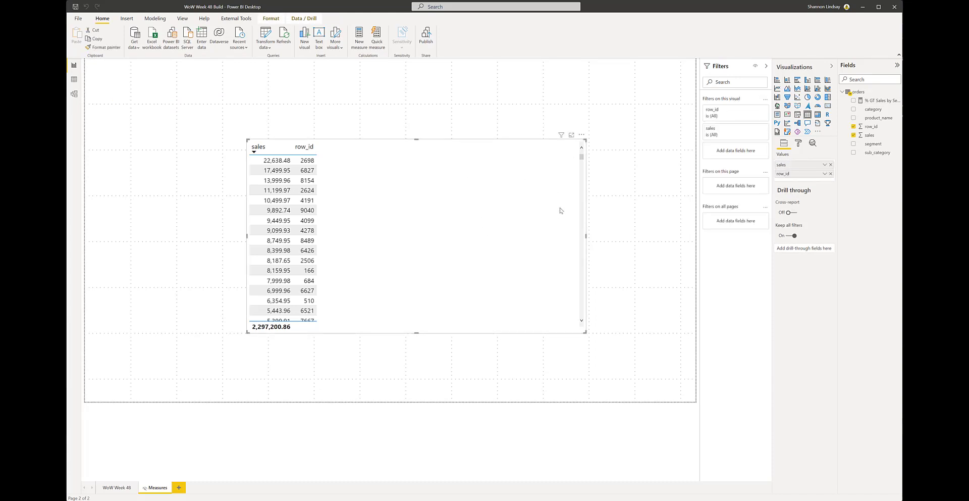
{"action": "left_click", "coordinate": [854, 109]}
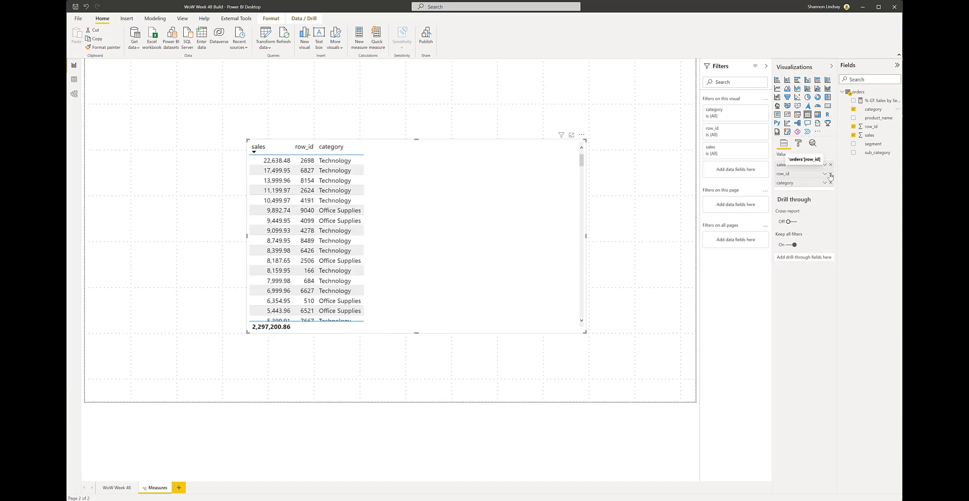
{"action": "left_click", "coordinate": [830, 174]}
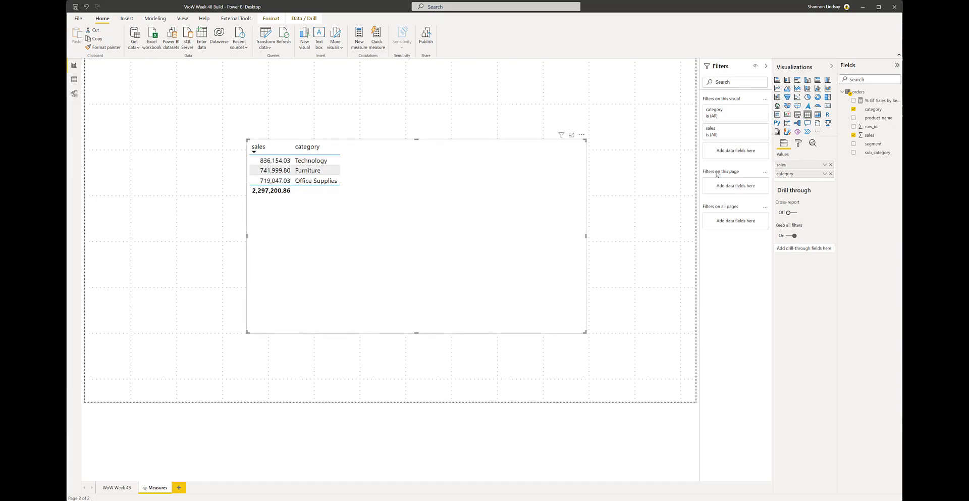
{"action": "left_click", "coordinate": [831, 174]}
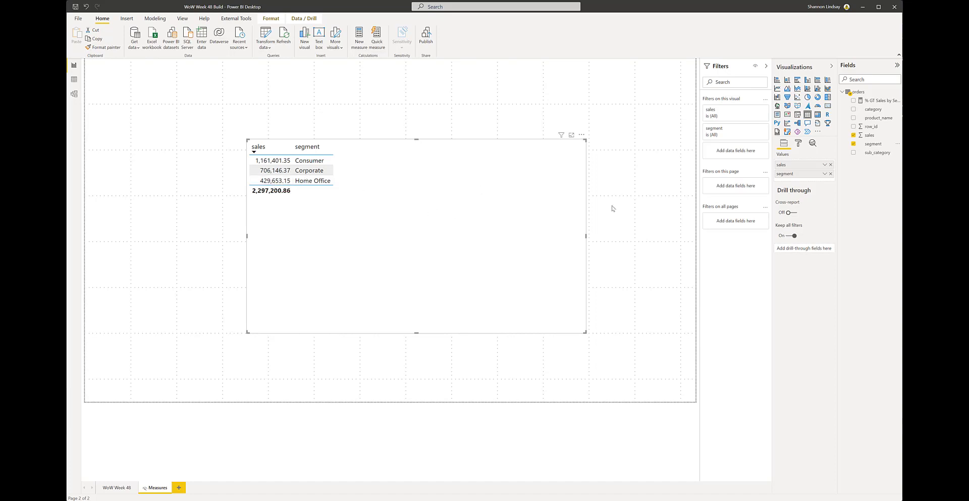
{"action": "left_click", "coordinate": [854, 101]}
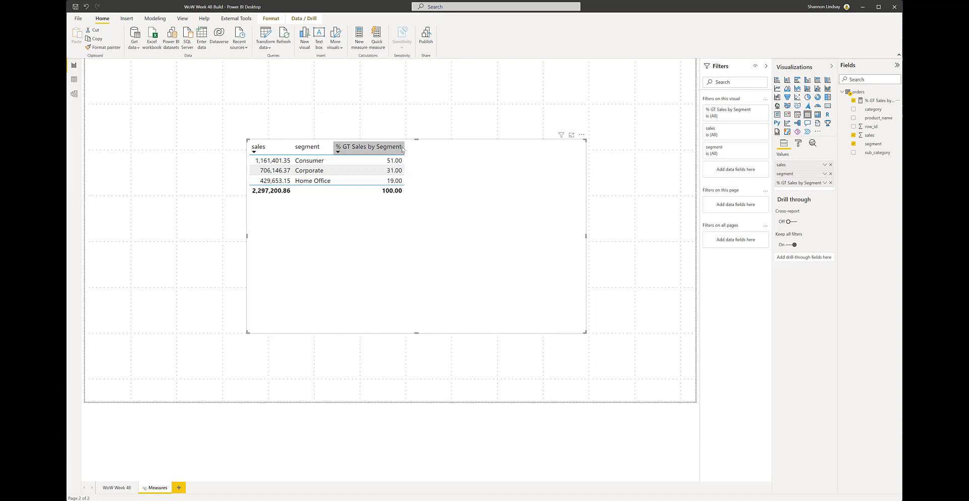
Narrow the % GT Sales by Segment column, shrink the table visual around its data, and move it closer to the page's upper-left corner.
{"action": "left_click_drag", "start_coordinate": [404, 149], "coordinate": [374, 191]}
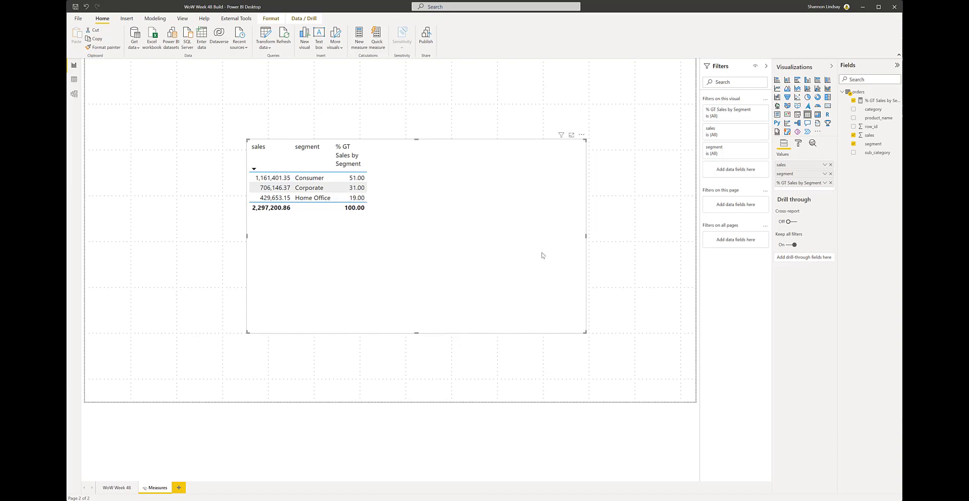
{"action": "left_click_drag", "start_coordinate": [586, 333], "coordinate": [389, 249]}
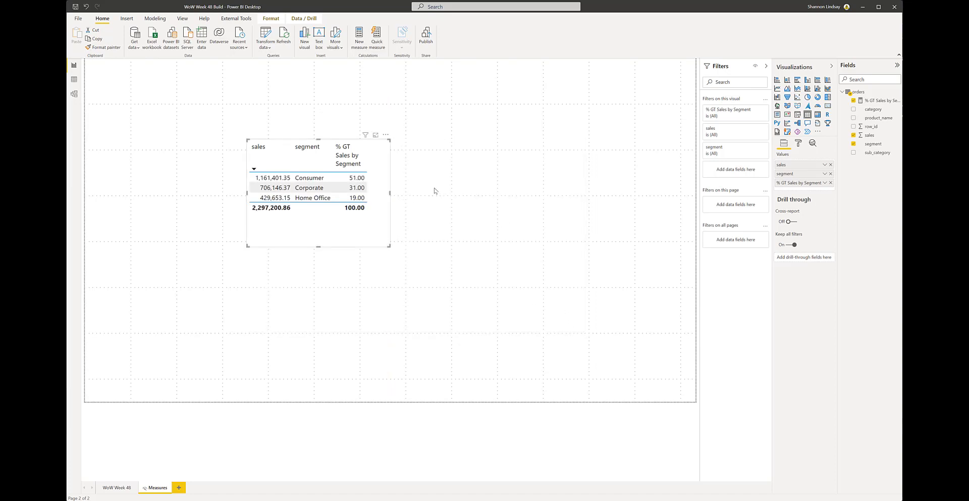
{"action": "left_click", "coordinate": [416, 156]}
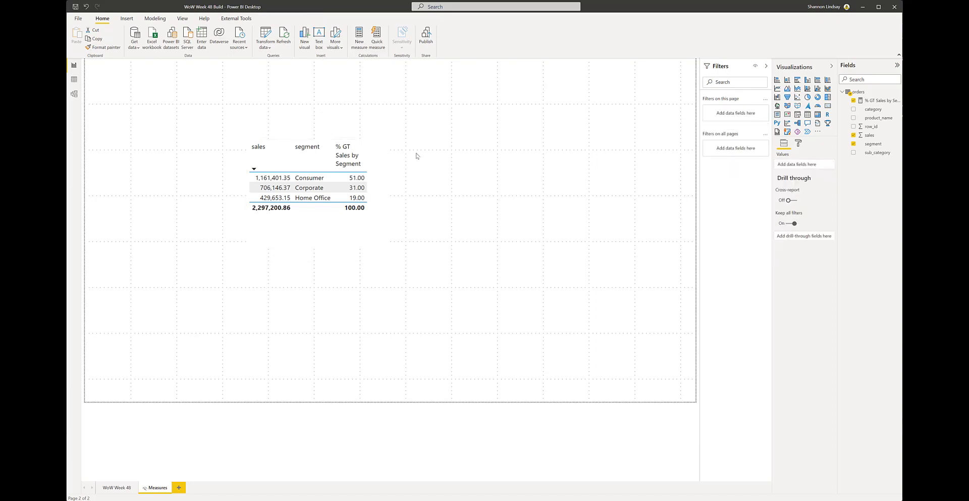
{"action": "left_click", "coordinate": [387, 149]}
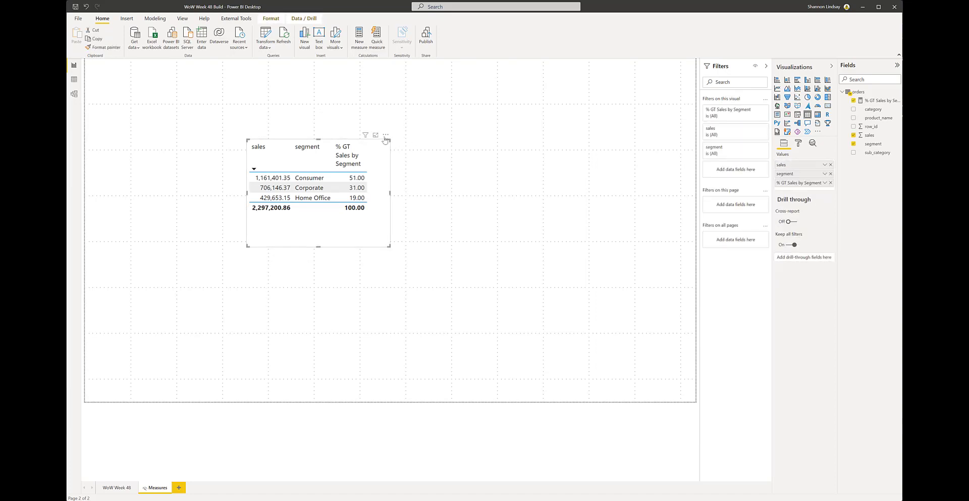
{"action": "left_click_drag", "start_coordinate": [370, 130], "coordinate": [328, 114]}
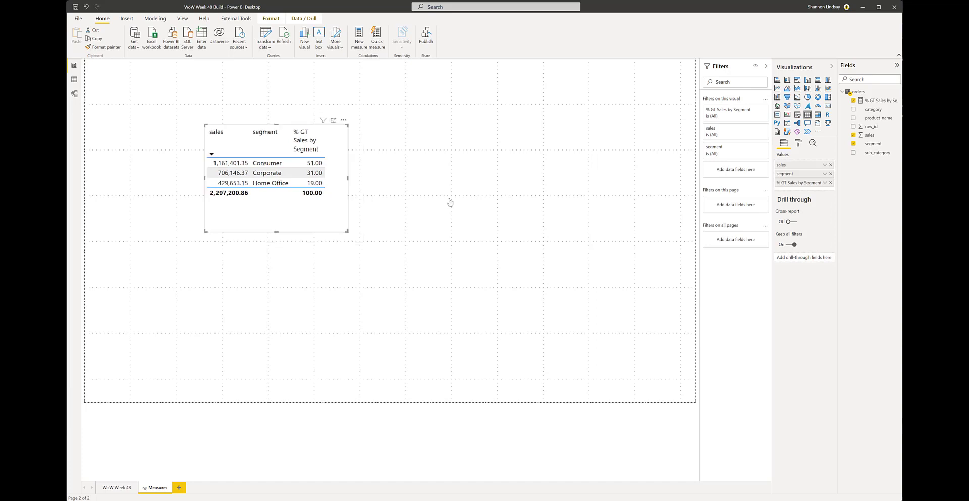
Add a slicer on sub_category and fit it along the page's left edge beside the table.
{"action": "left_click", "coordinate": [631, 135]}
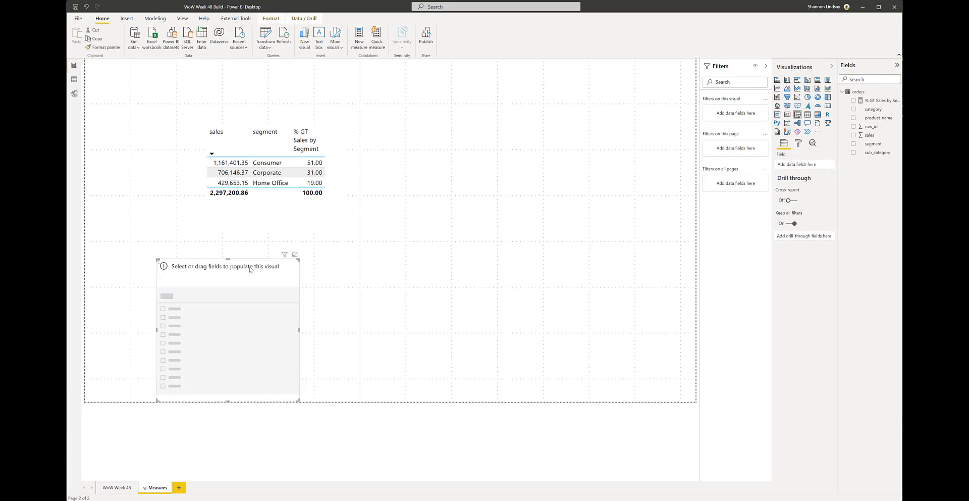
{"action": "left_click_drag", "start_coordinate": [225, 270], "coordinate": [155, 118]}
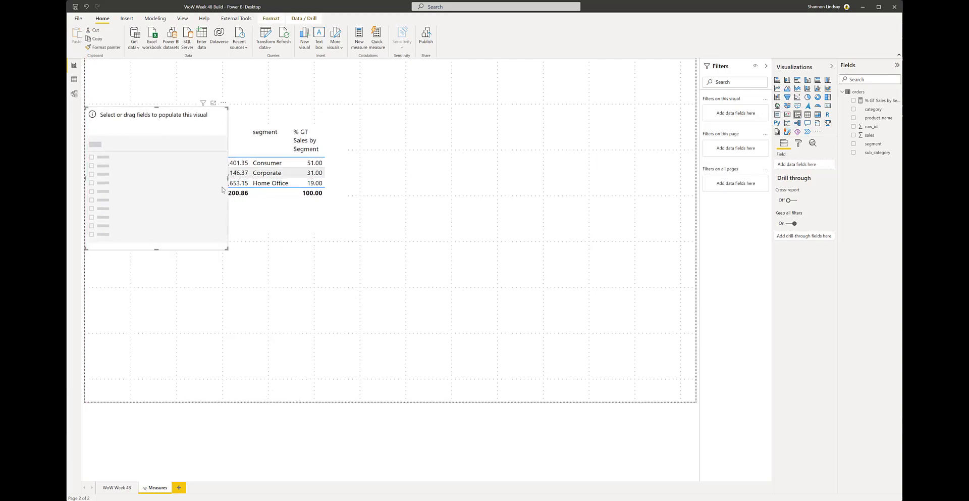
{"action": "left_click_drag", "start_coordinate": [229, 180], "coordinate": [192, 177]}
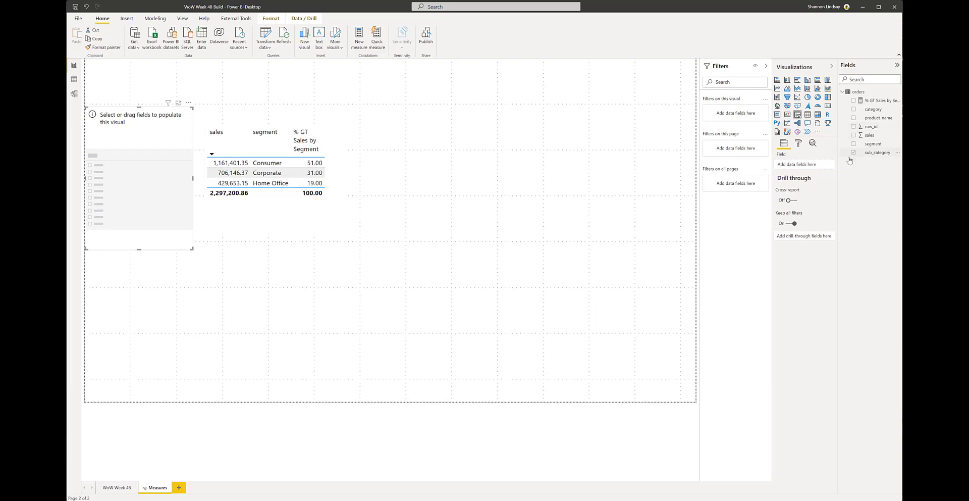
{"action": "left_click", "coordinate": [854, 153]}
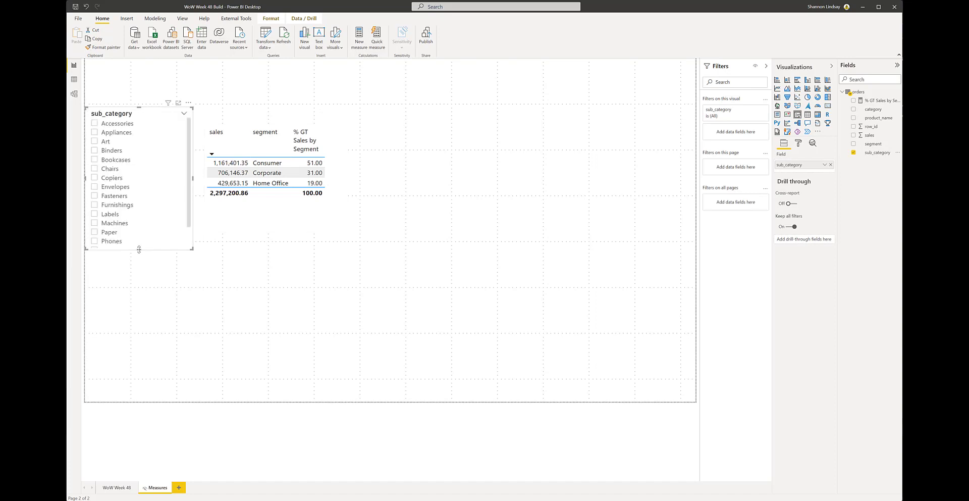
Check the segment percentages by filtering the slicer to Accessories, Bookcases and Copiers one at a time, and clear the selection.
{"action": "left_click", "coordinate": [94, 124]}
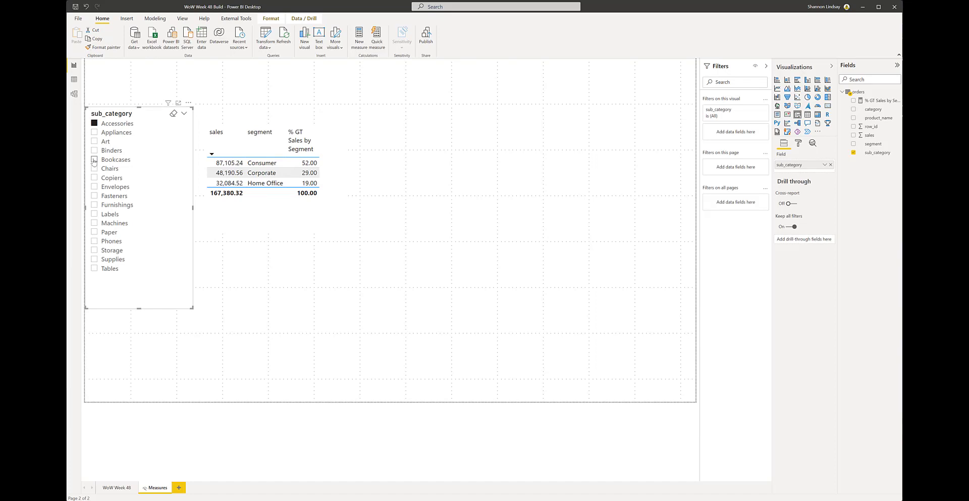
{"action": "left_click", "coordinate": [94, 160]}
{"action": "left_click", "coordinate": [94, 179]}
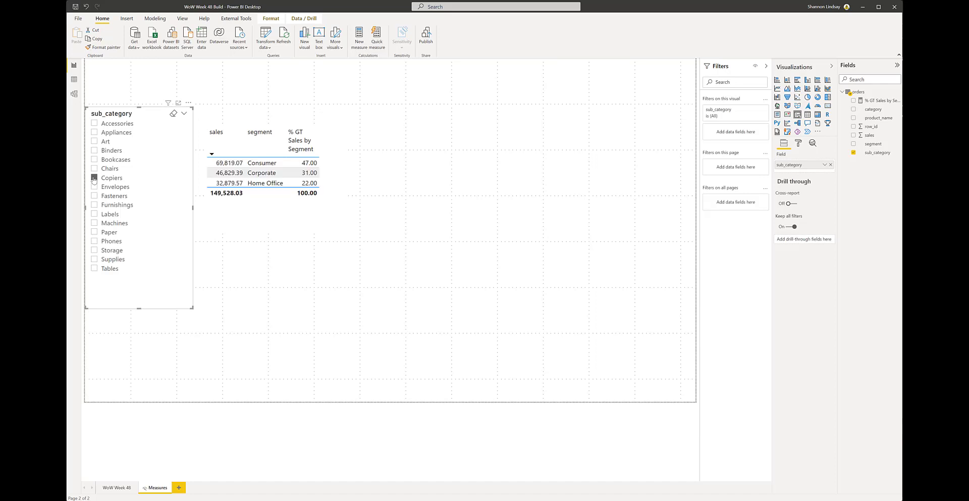
{"action": "left_click", "coordinate": [94, 179]}
{"action": "left_click", "coordinate": [603, 126]}
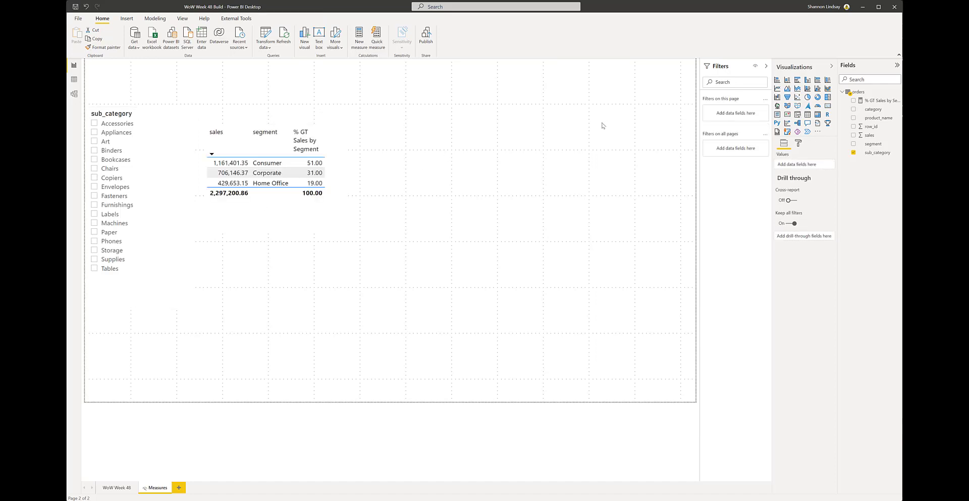
Create a new measure in the orders table and name it Selected sub-cat.
{"action": "left_click", "coordinate": [872, 156]}
{"action": "right_click", "coordinate": [871, 156]}
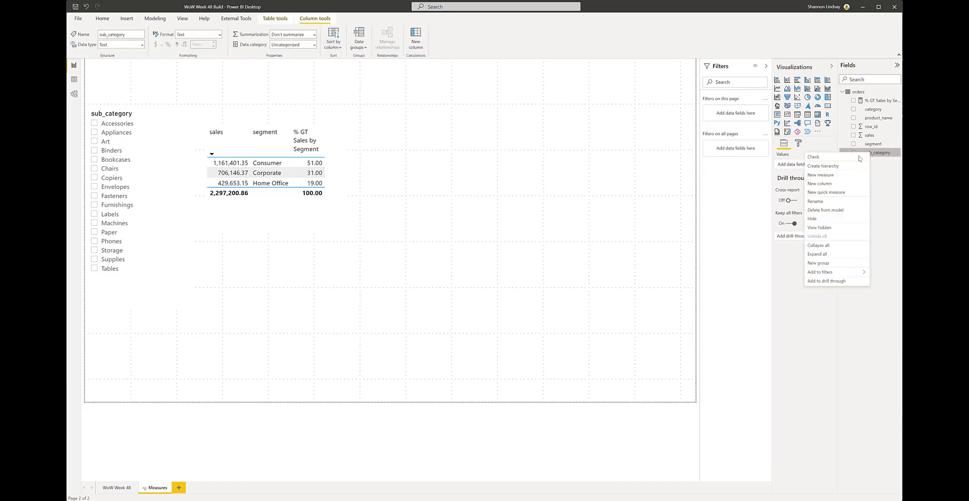
{"action": "left_click", "coordinate": [837, 176]}
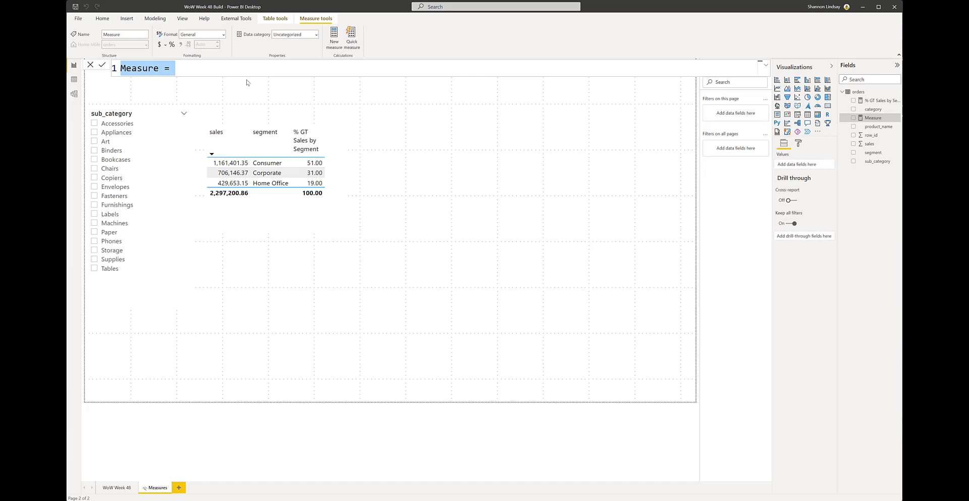
{"action": "type", "text": "Selected"}
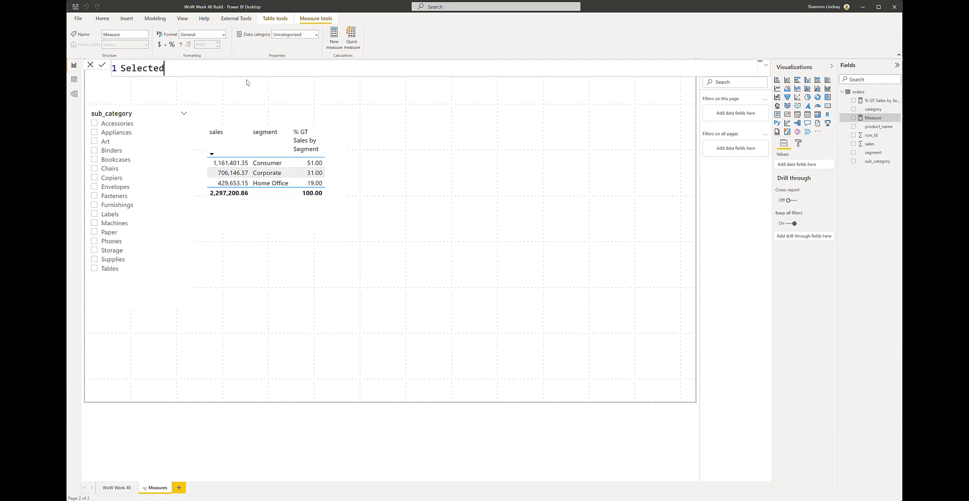
{"action": "type", "text": " sub-cat ="}
{"action": "key", "text": "shift+Return"}
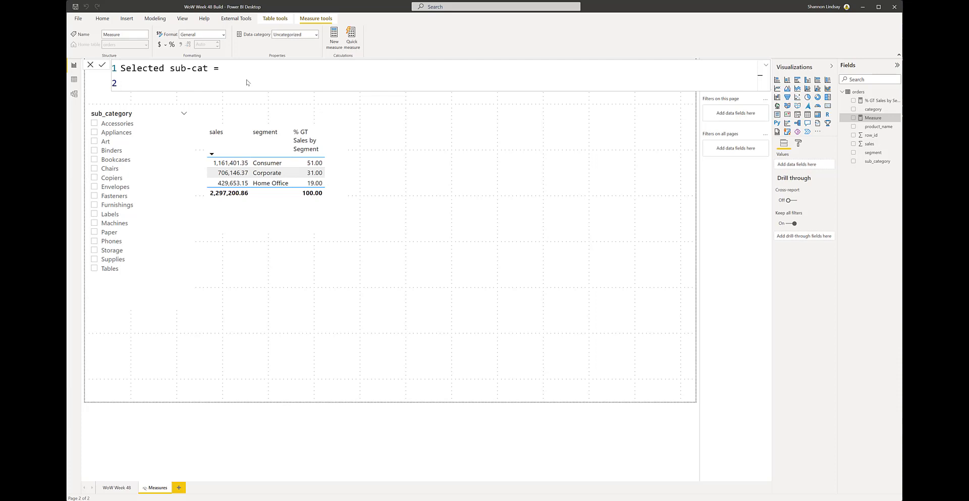
Start the measure's formula with an IF whose logical test is ISFILTERED(orders[sub_category]).
{"action": "type", "text": "IF ("}
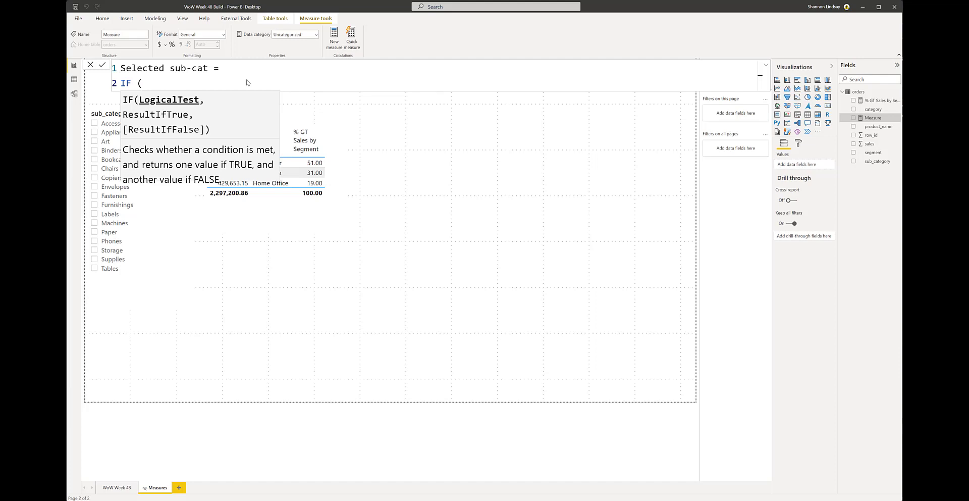
{"action": "key", "text": "shift+Return"}
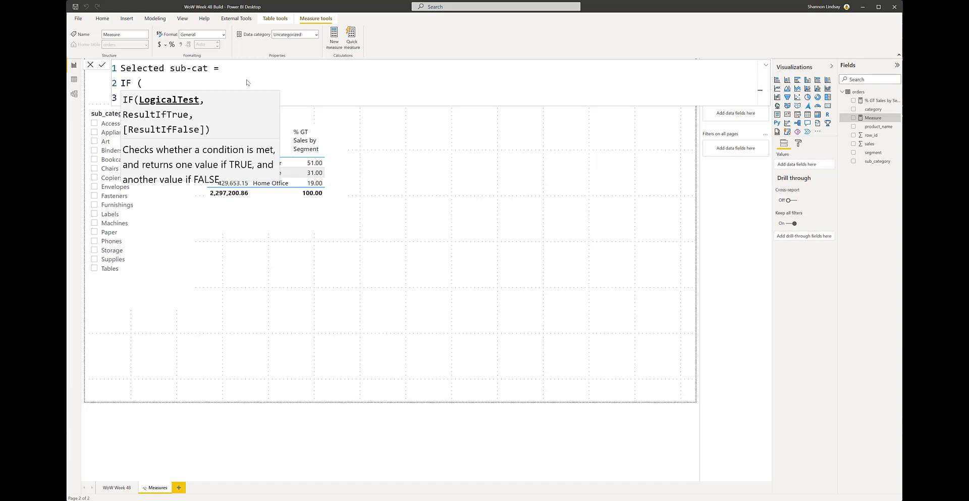
{"action": "type", "text": "ISFIL"}
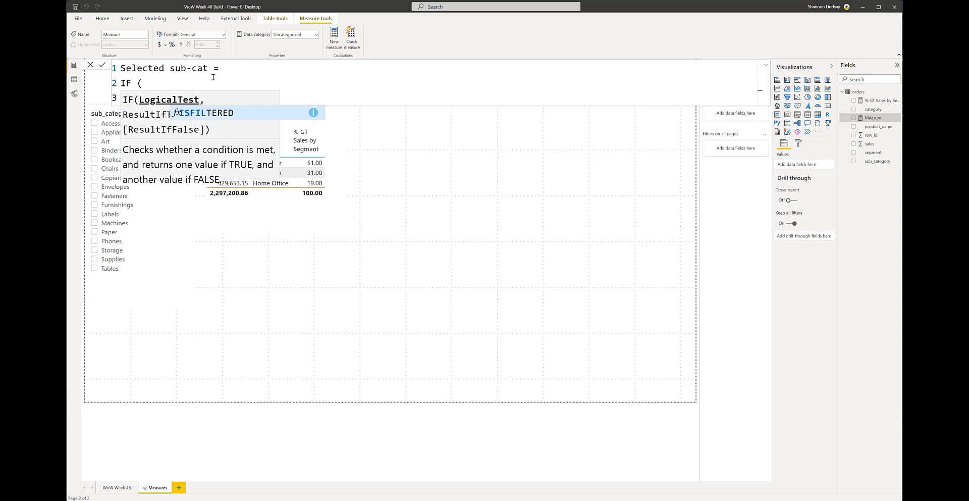
{"action": "key", "text": "Tab"}
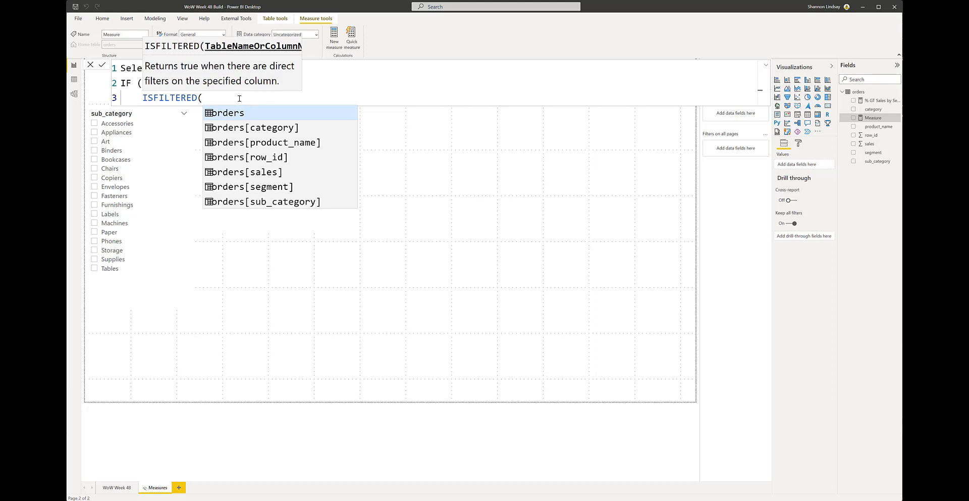
{"action": "left_click", "coordinate": [266, 201]}
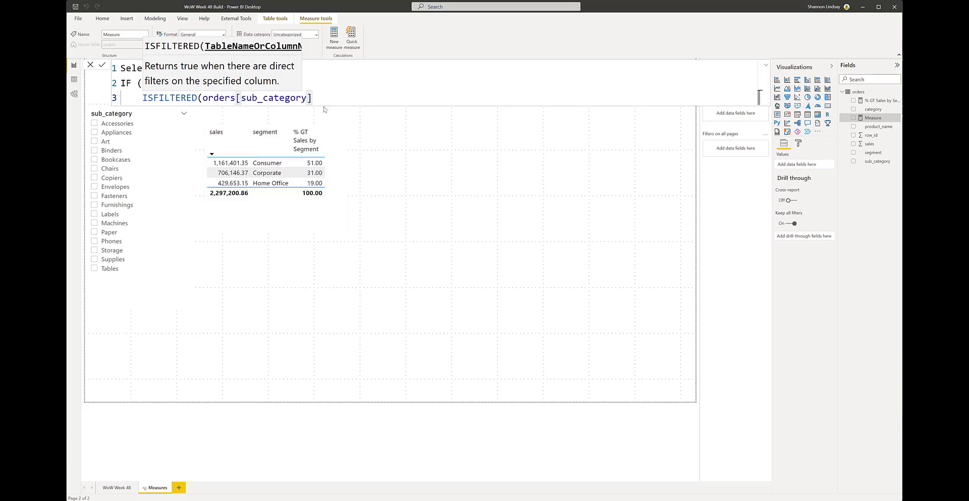
{"action": "type", "text": ")"}
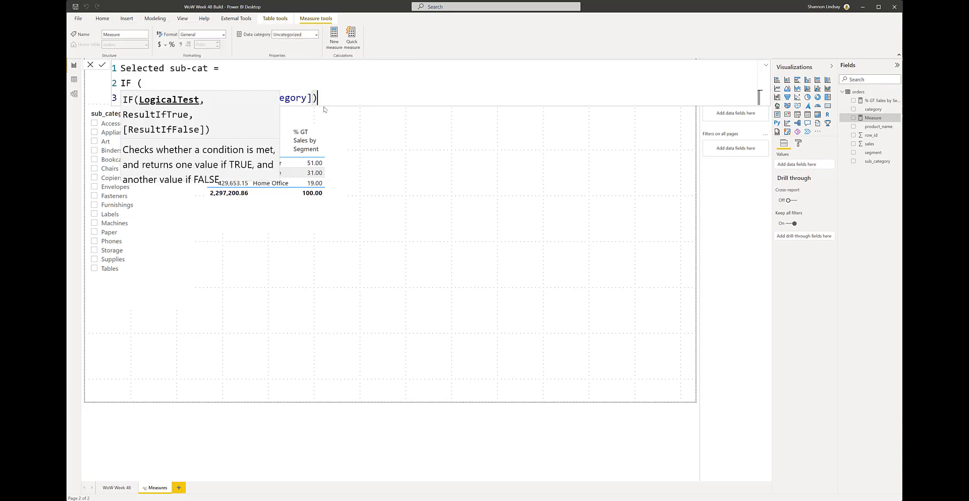
{"action": "type", "text": ","}
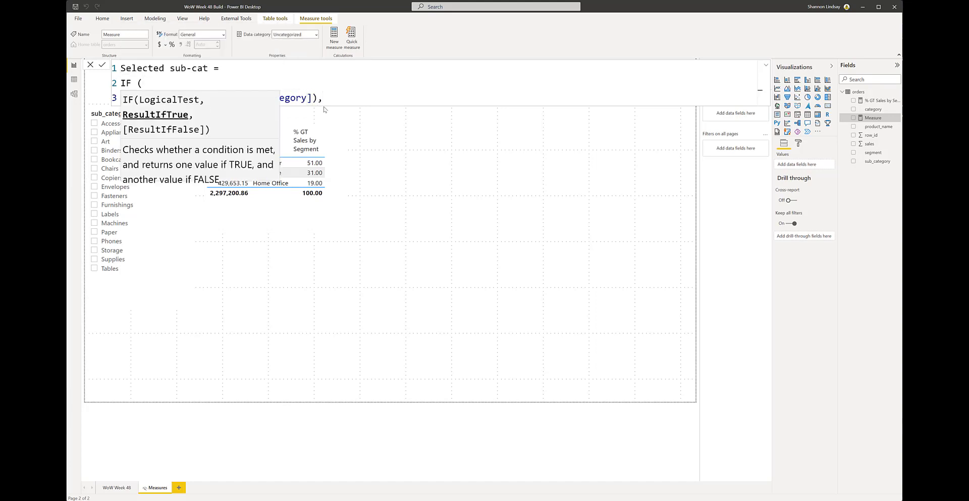
{"action": "key", "text": "shift+Return"}
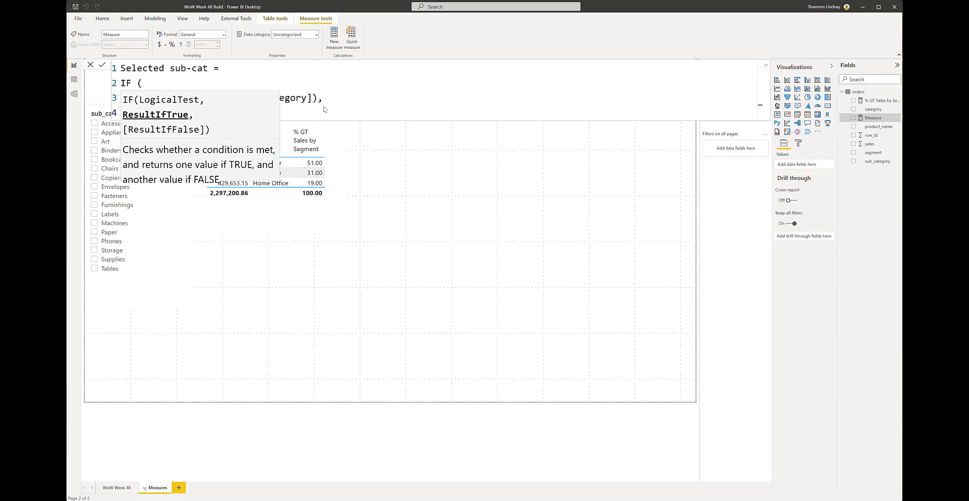
For the IF's true result, start a CONCATENATEX over the table ALLSELECTED(orders[sub_category]).
{"action": "type", "text": "con"}
{"action": "key", "text": "Tab"}
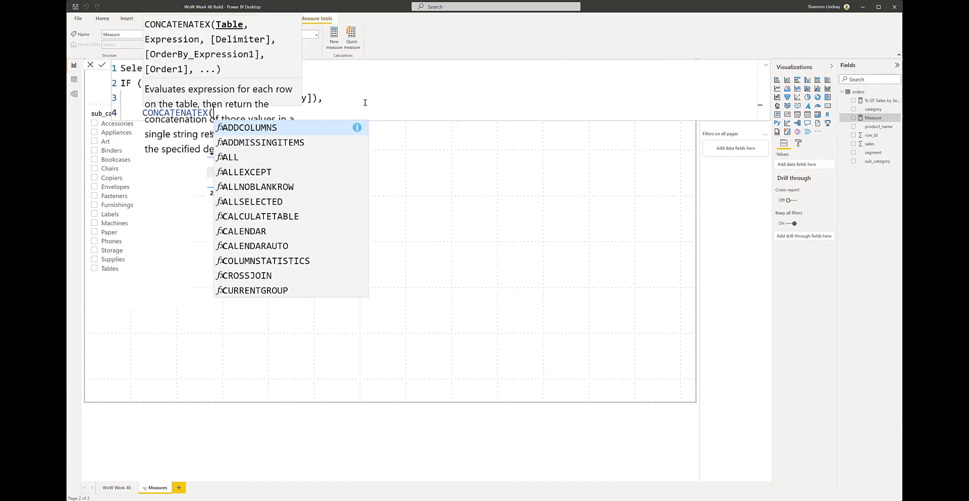
{"action": "left_click", "coordinate": [181, 103]}
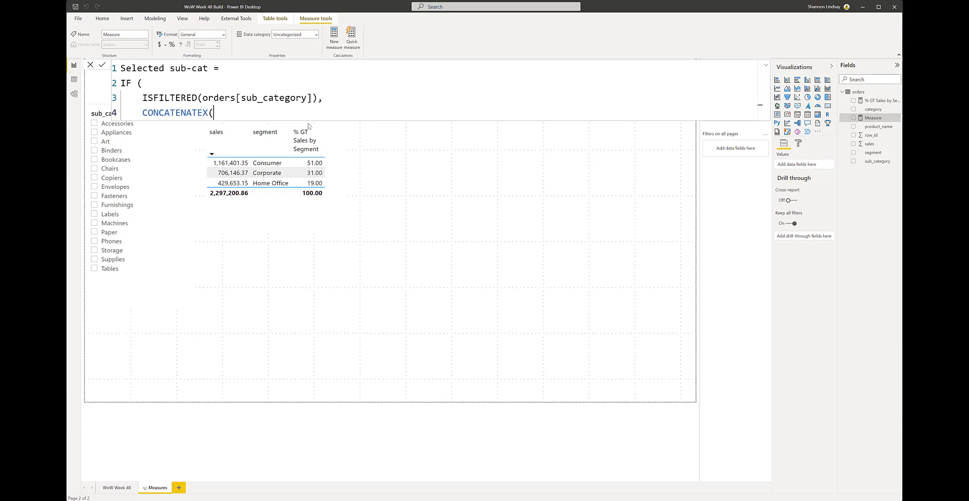
{"action": "key", "text": "shift+Return"}
{"action": "type", "text": "allsele"}
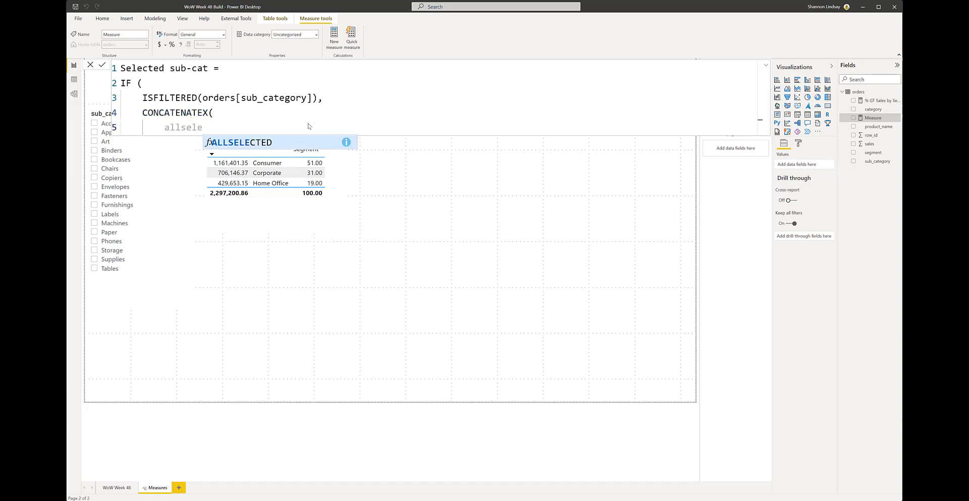
{"action": "key", "text": "Tab"}
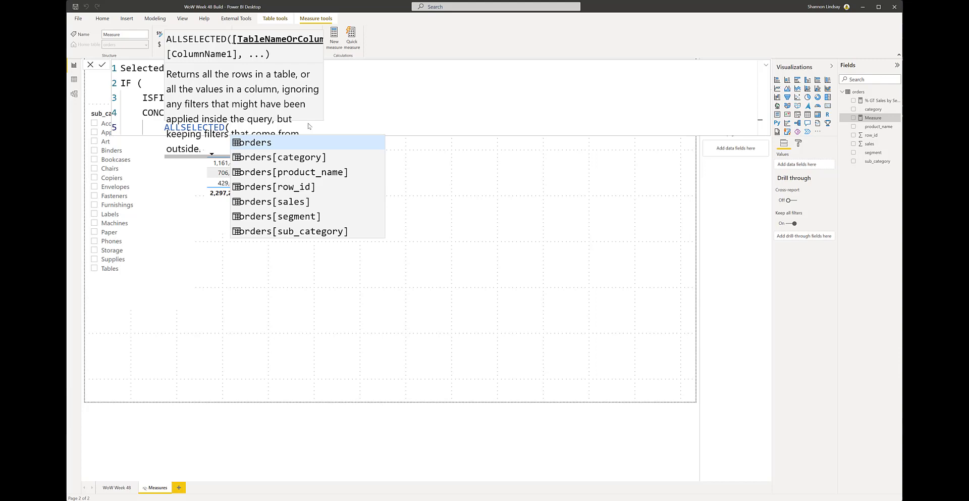
{"action": "key", "text": "shift+Return"}
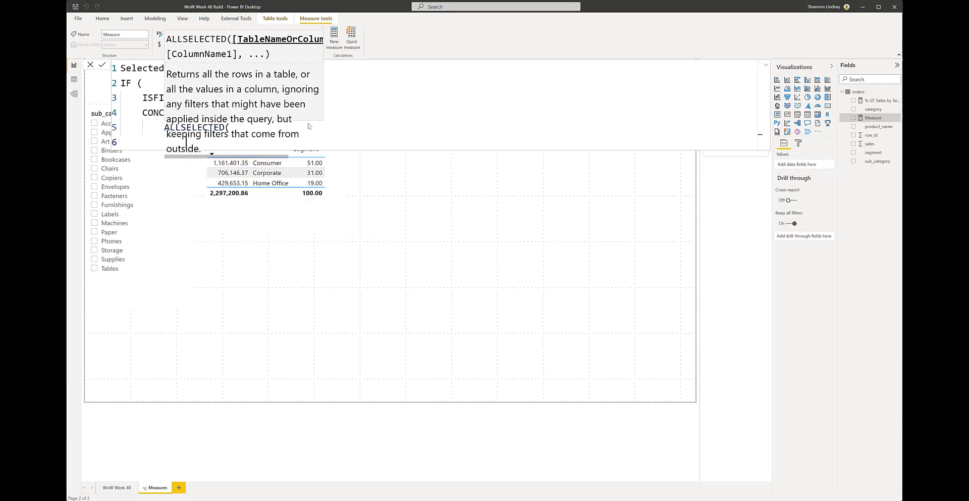
{"action": "type", "text": "orders"}
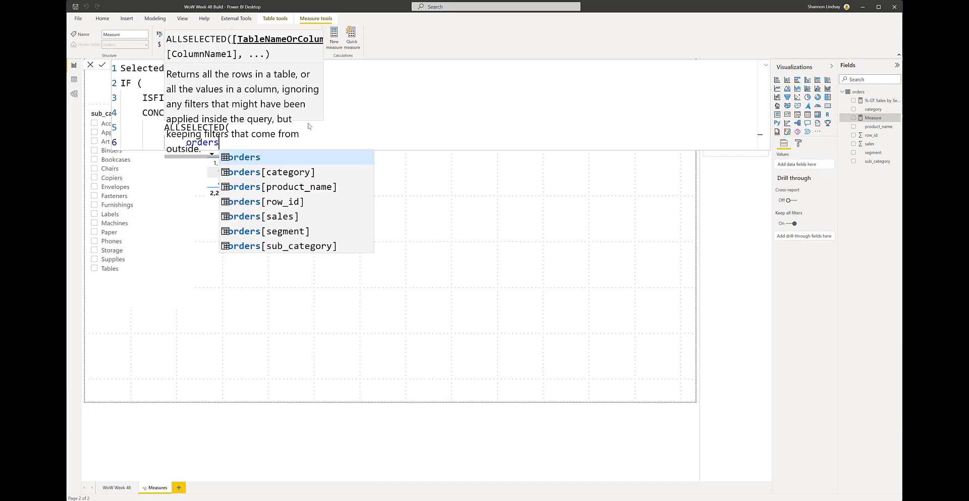
{"action": "left_click", "coordinate": [281, 247]}
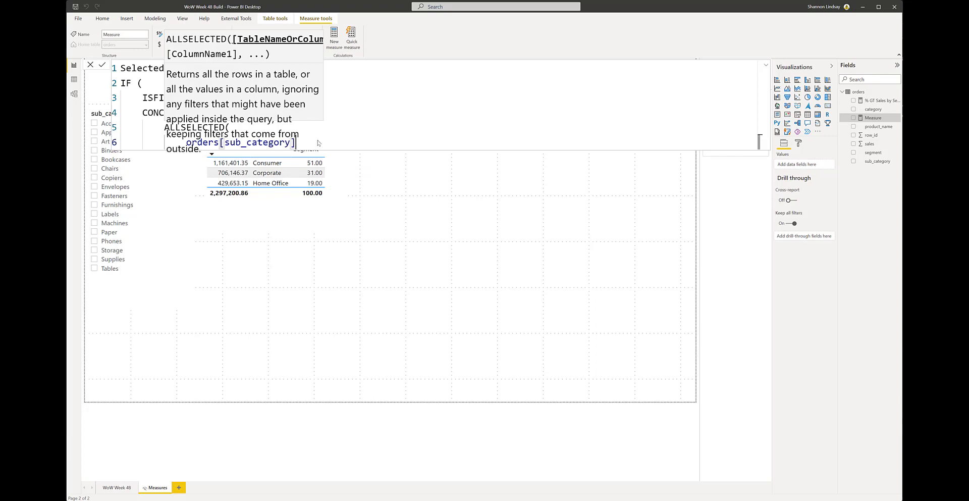
{"action": "type", "text": ")"}
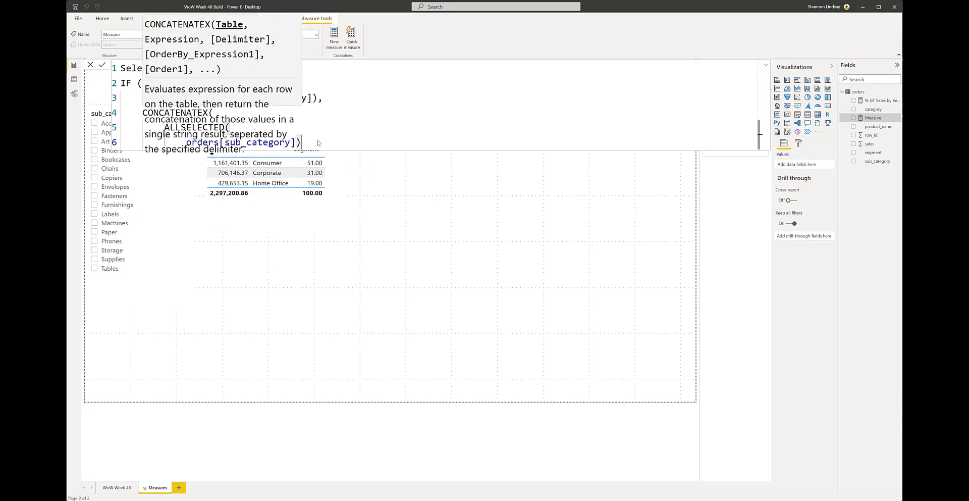
Add orders[sub_category] as the CONCATENATEX expression and ", " as its delimiter on a new line.
{"action": "type", "text": ", orders"}
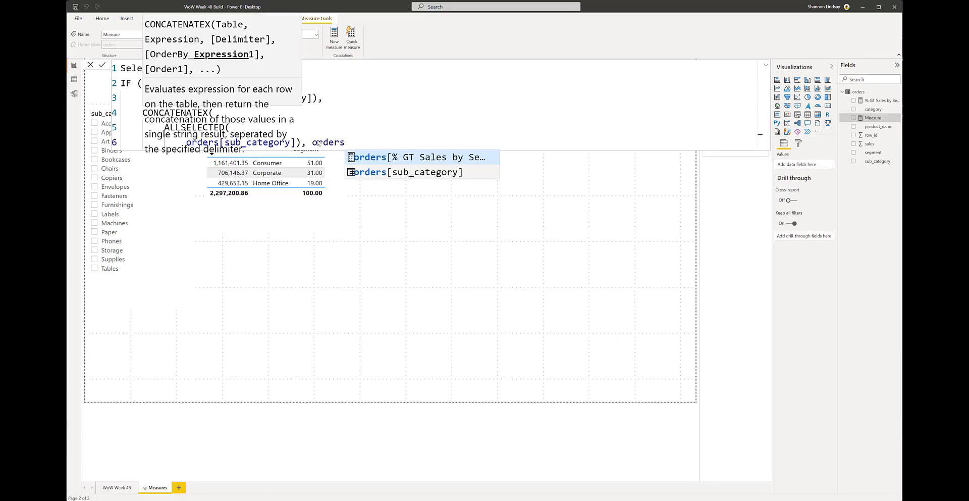
{"action": "left_click", "coordinate": [399, 172]}
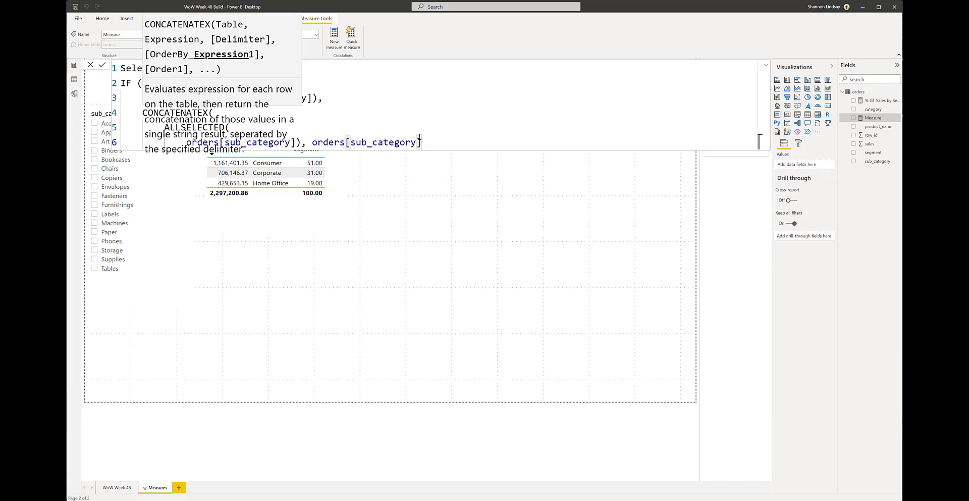
{"action": "type", "text": "),"}
{"action": "key", "text": "Return"}
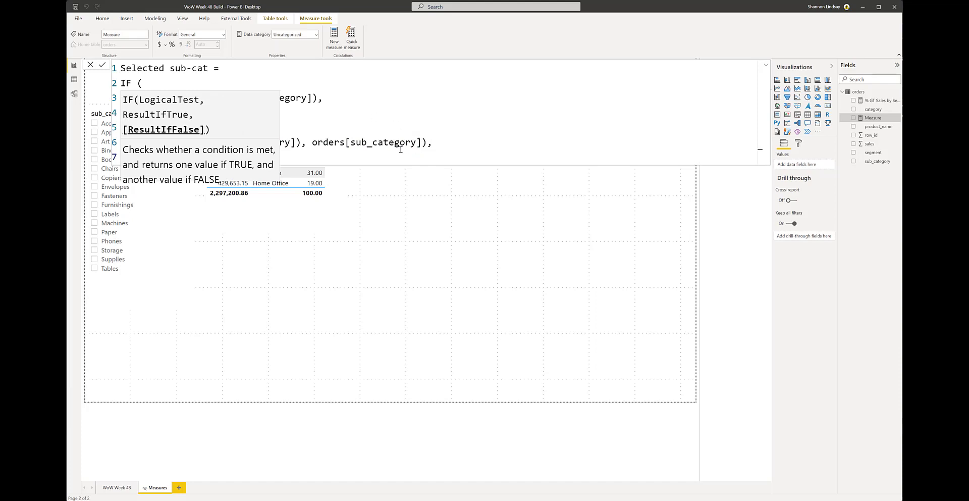
{"action": "left_click", "coordinate": [437, 144]}
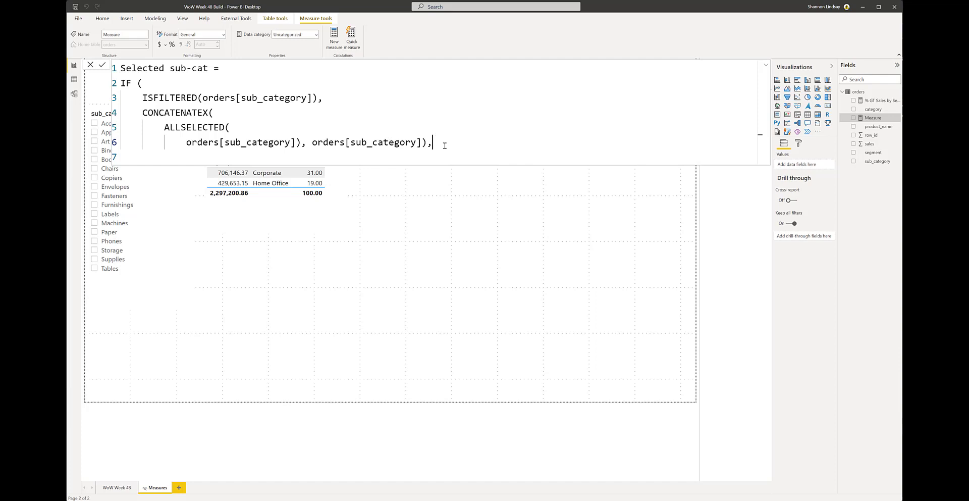
{"action": "key", "text": "Return"}
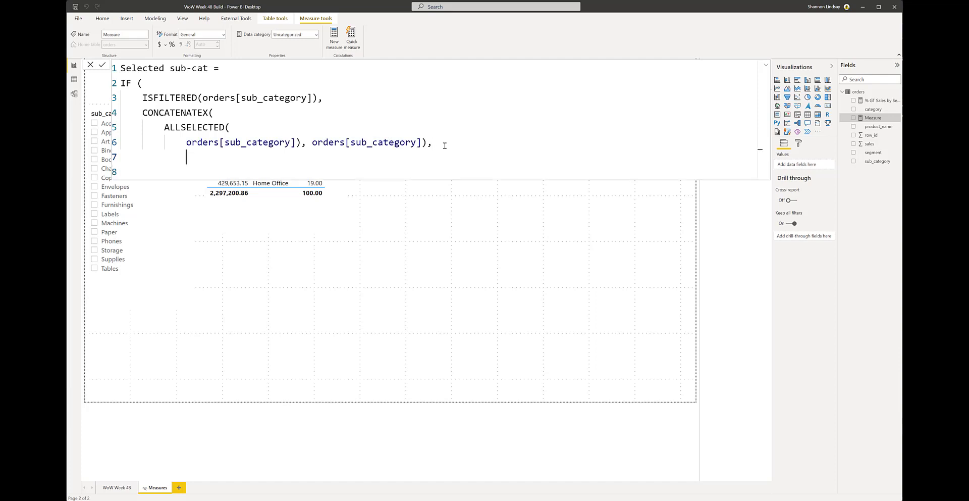
{"action": "type", "text": "\"\""}
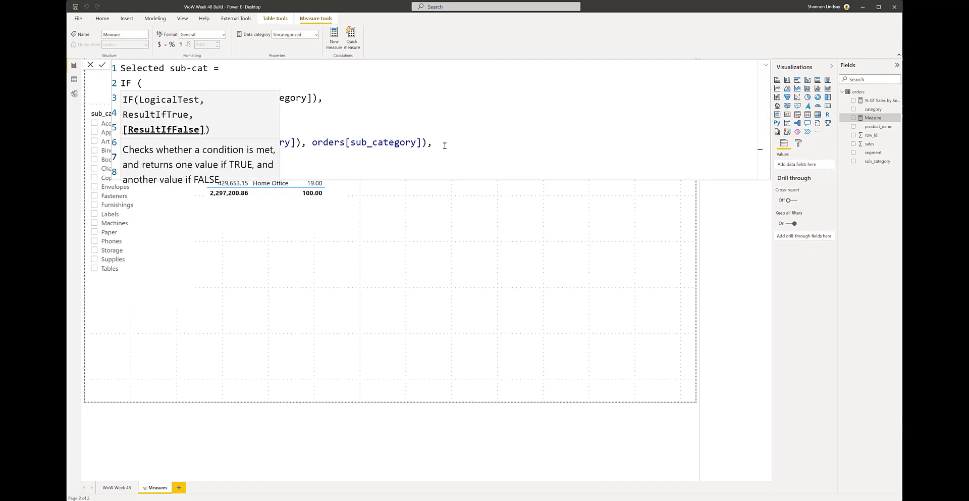
{"action": "type", "text": " \" )"}
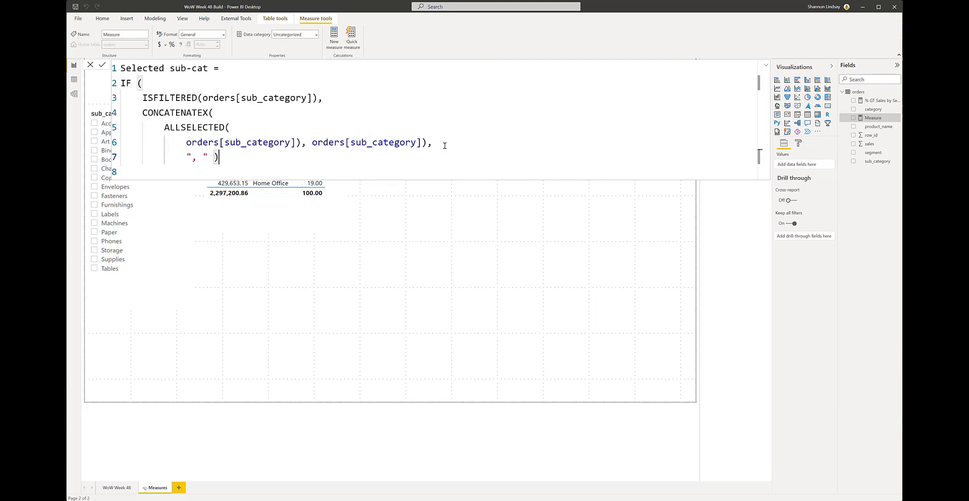
Correct the brackets by removing the one closing after the second orders[sub_category] and closing CONCATENATEX after the ", " delimiter.
{"action": "key", "text": "BackSpace"}
{"action": "left_click", "coordinate": [203, 97]}
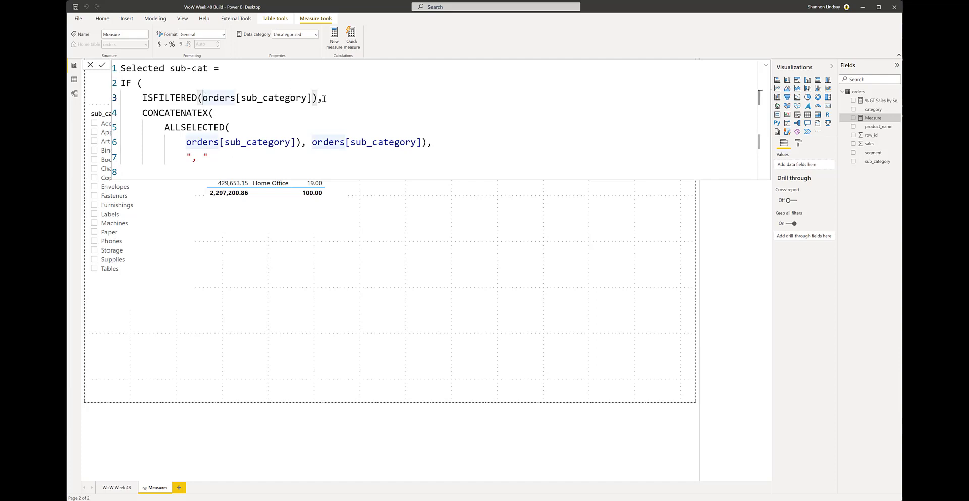
{"action": "left_click", "coordinate": [215, 113]}
{"action": "left_click", "coordinate": [231, 128]}
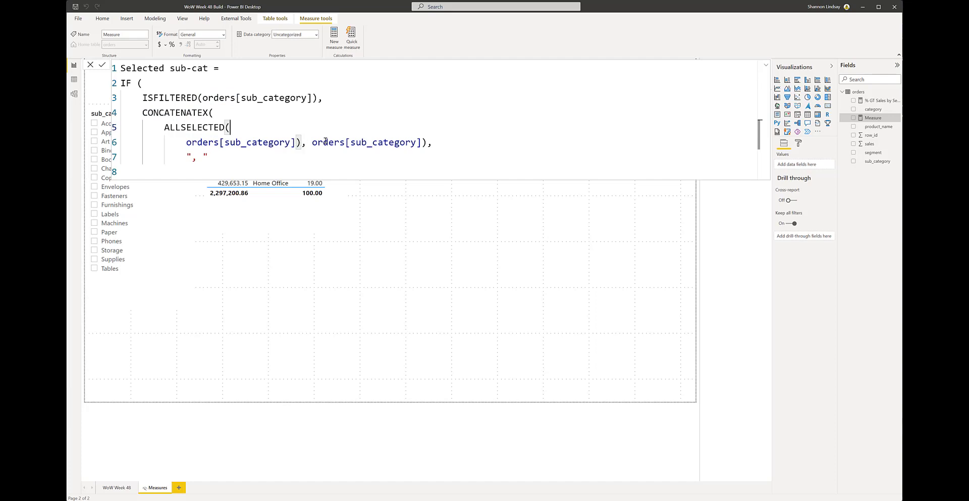
{"action": "left_click", "coordinate": [426, 143]}
{"action": "key", "text": "BackSpace"}
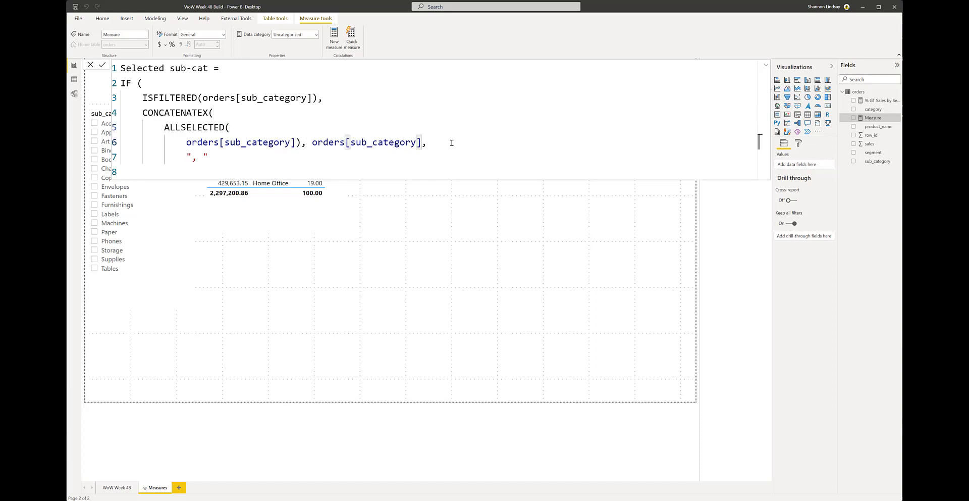
{"action": "left_click", "coordinate": [221, 159]}
{"action": "type", "text": "),"}
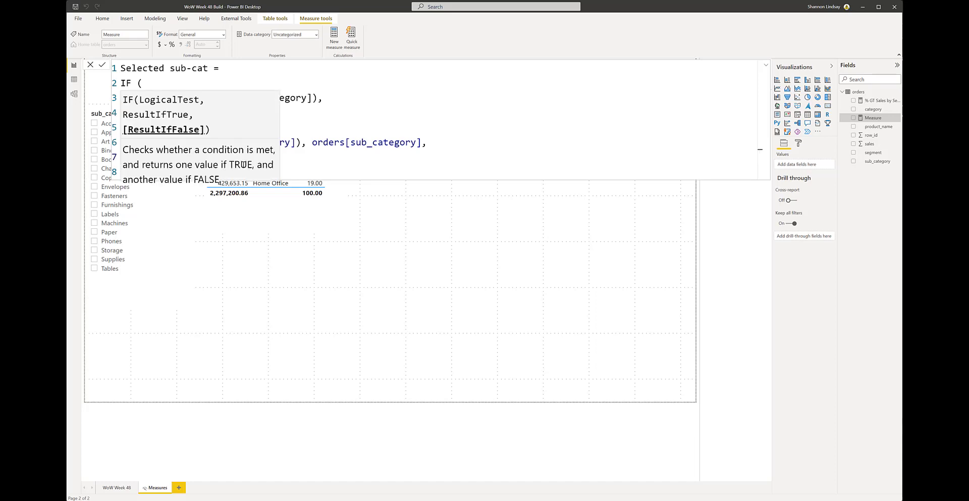
Add "all" as the IF's false result, close the formula, and commit the Selected sub-cat measure.
{"action": "key", "text": "shift+Return"}
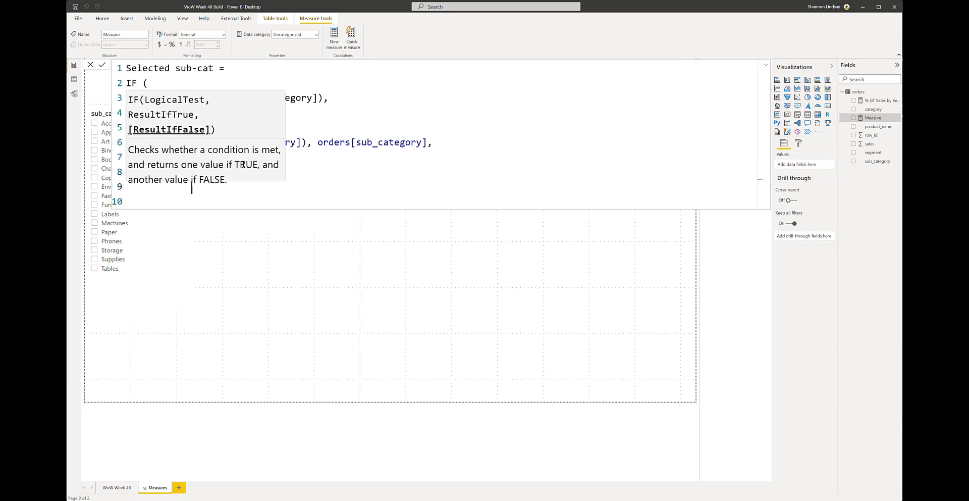
{"action": "type", "text": ")"}
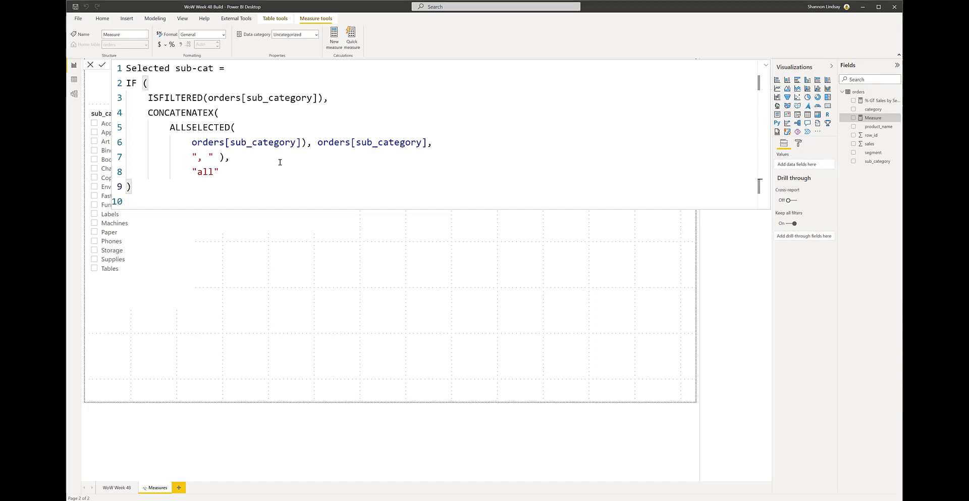
{"action": "key", "text": "Return"}
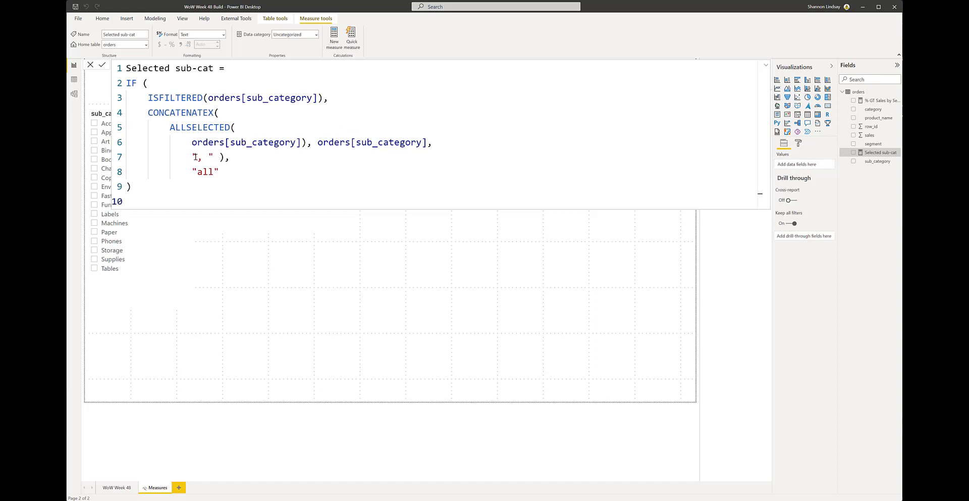
{"action": "left_click", "coordinate": [227, 160]}
{"action": "type", "text": ","}
{"action": "left_click", "coordinate": [599, 252]}
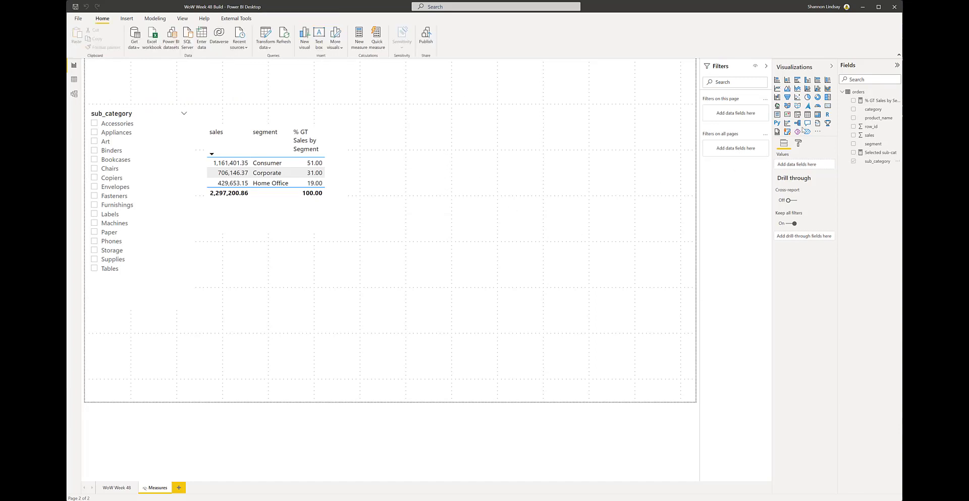
Show the Selected sub-cat measure in a card visual beside the segment sales table and enlarge the card.
{"action": "left_click", "coordinate": [854, 152]}
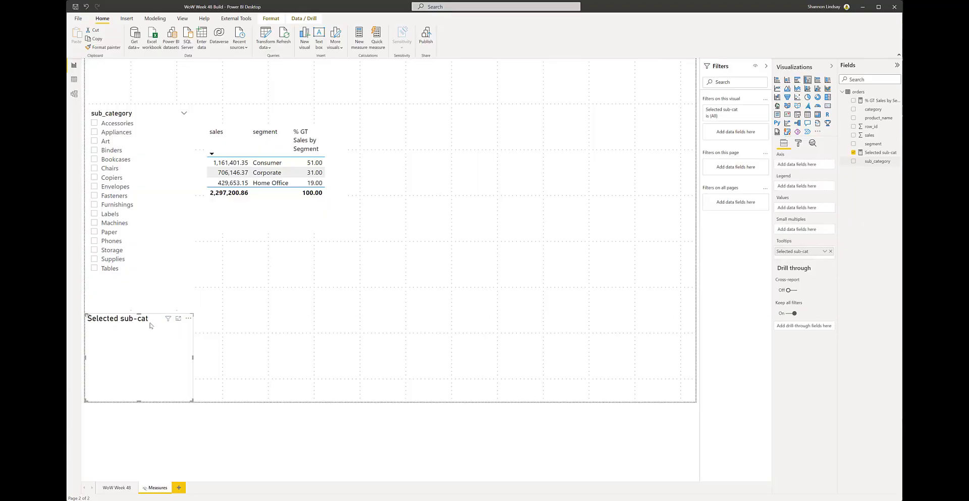
{"action": "left_click_drag", "start_coordinate": [147, 324], "coordinate": [237, 318]}
{"action": "left_click_drag", "start_coordinate": [444, 94], "coordinate": [427, 114]}
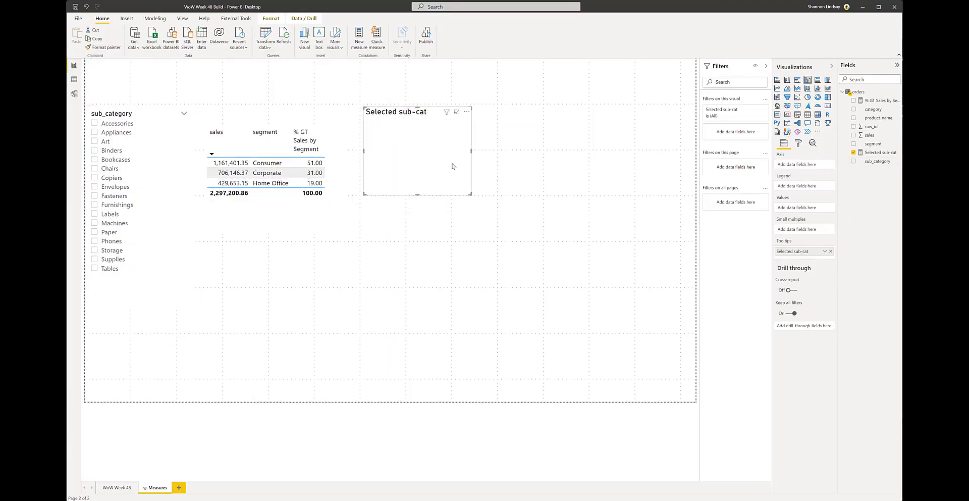
{"action": "left_click", "coordinate": [828, 106]}
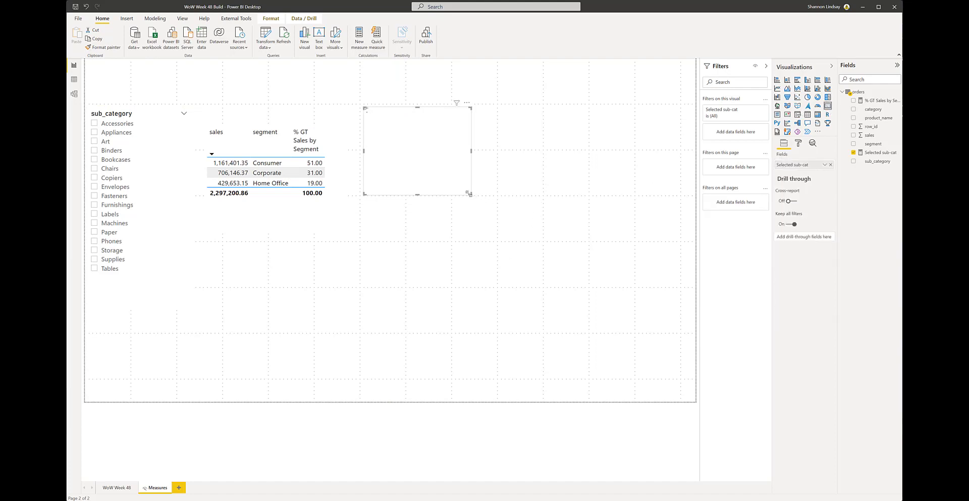
{"action": "left_click_drag", "start_coordinate": [569, 207], "coordinate": [570, 207]}
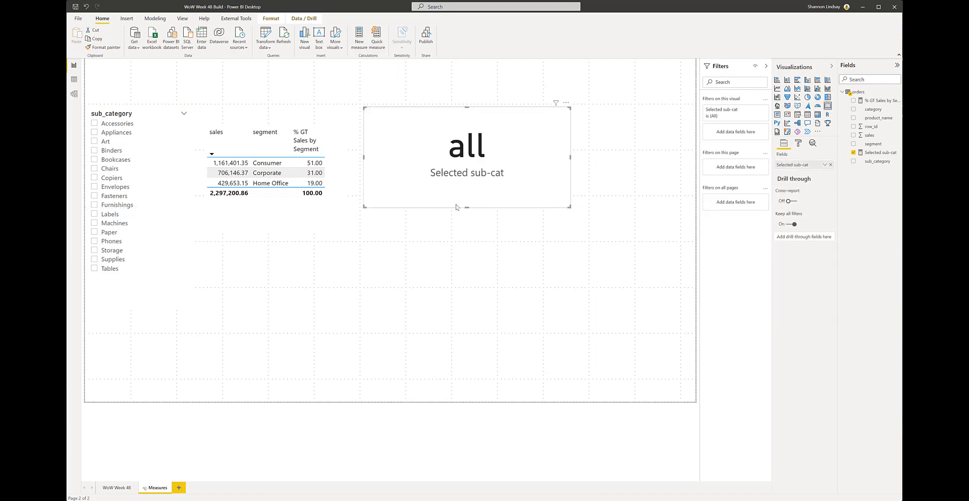
{"action": "left_click", "coordinate": [493, 192]}
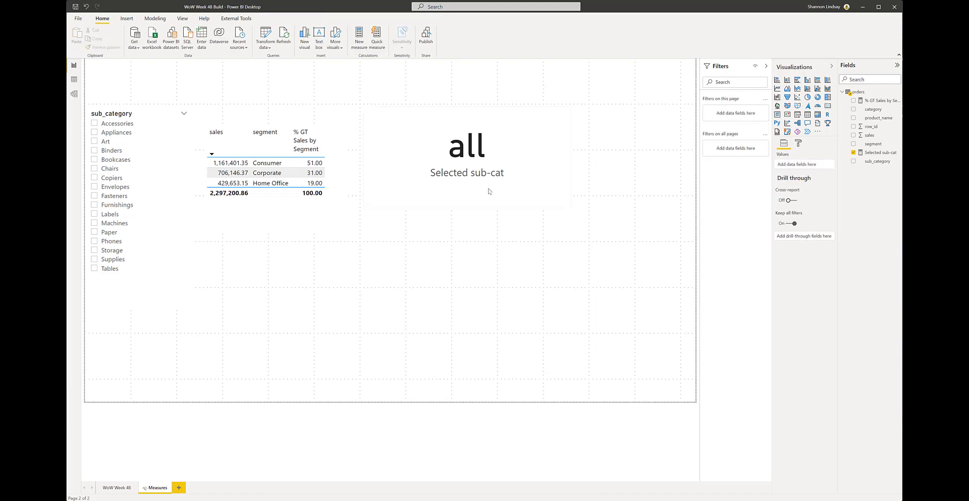
{"action": "left_click", "coordinate": [490, 191]}
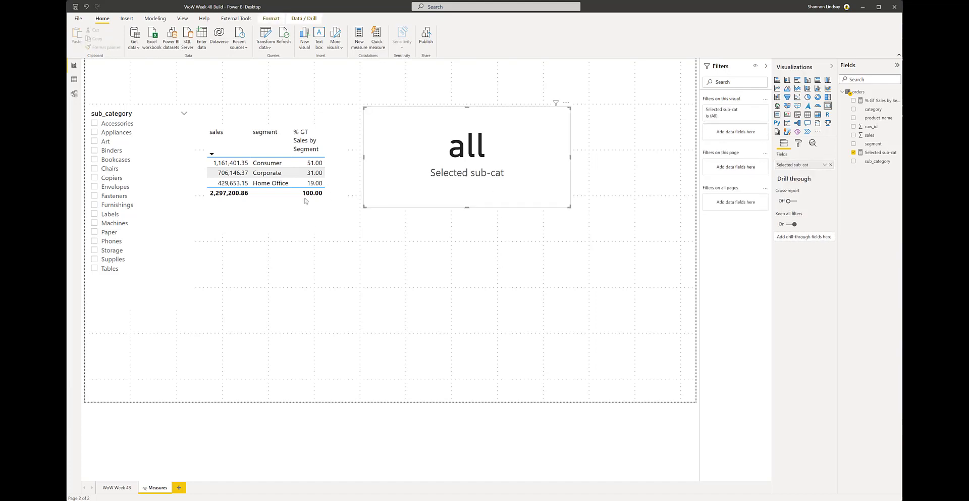
Test the Selected sub-cat card by selecting Accessories, Appliances and Art in the sub_category slicer.
{"action": "left_click", "coordinate": [95, 124]}
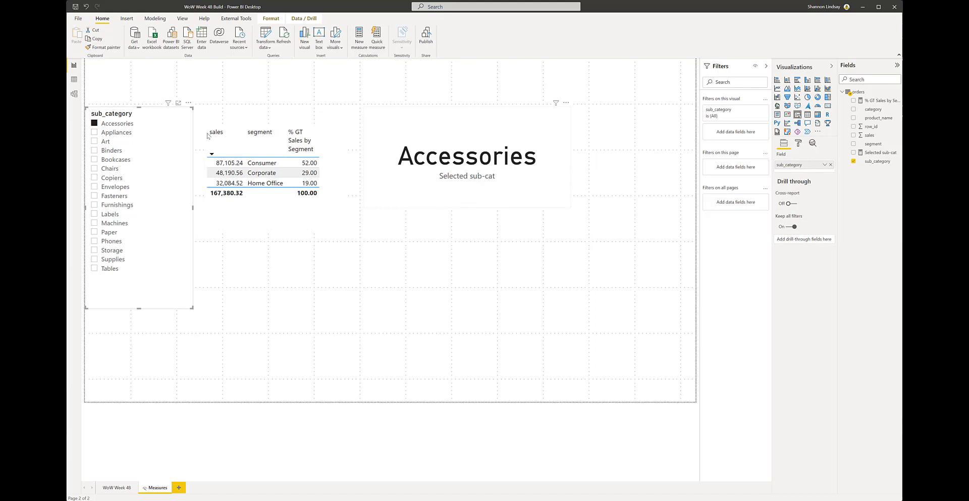
{"action": "left_click", "coordinate": [94, 132]}
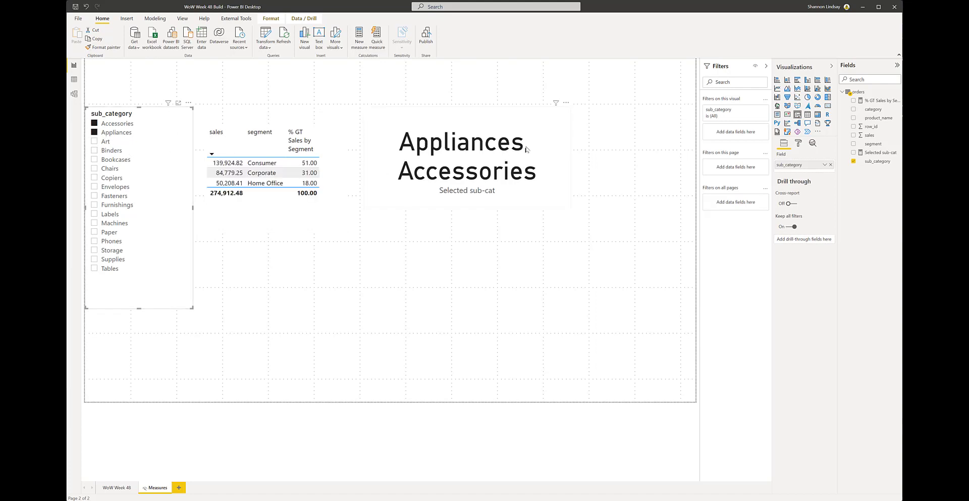
{"action": "left_click", "coordinate": [96, 142]}
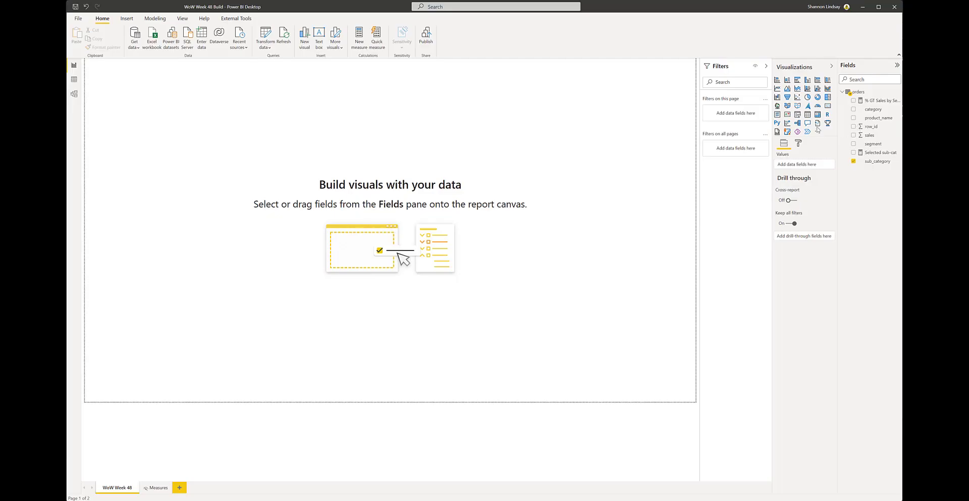
On the WoW Week 48 page, search for "waff" among the downloadable visuals and import the kiewic.com Waffle Chart.
{"action": "left_click", "coordinate": [818, 132]}
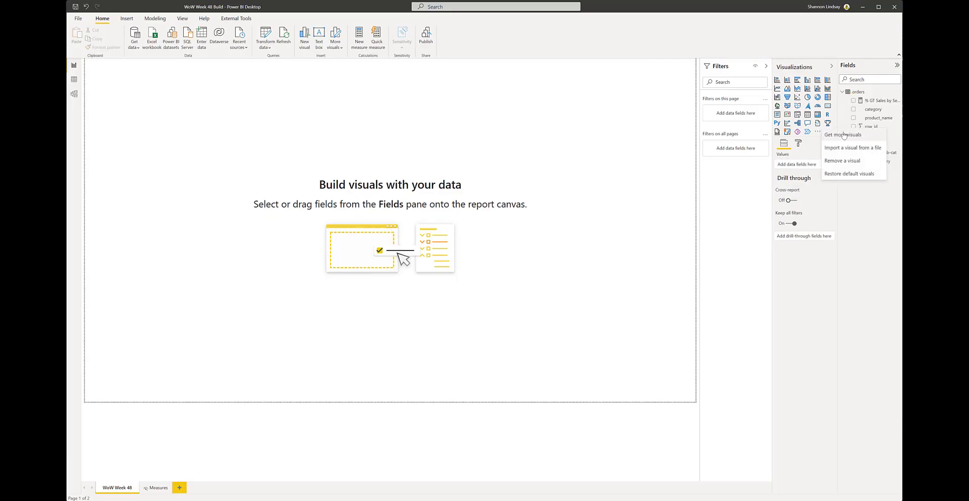
{"action": "left_click", "coordinate": [845, 135]}
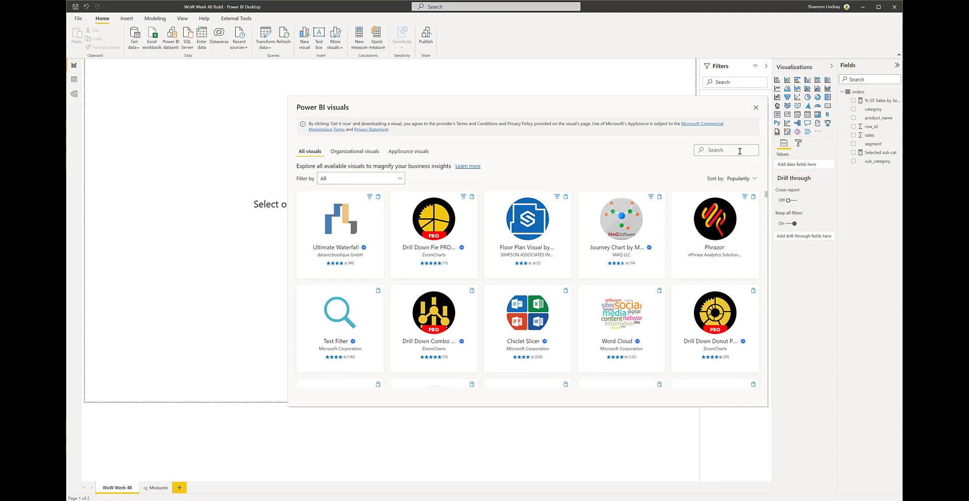
{"action": "type", "text": "wafl"}
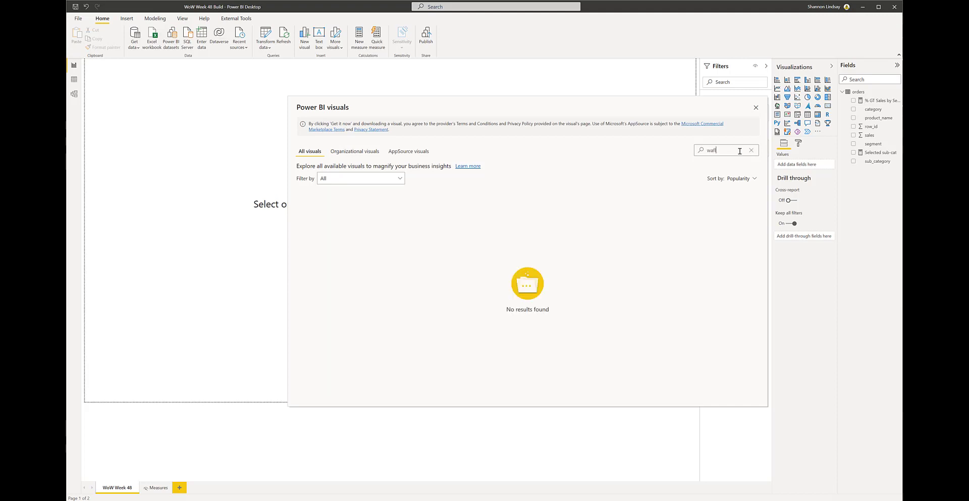
{"action": "key", "text": "BackSpace"}
{"action": "type", "text": "f"}
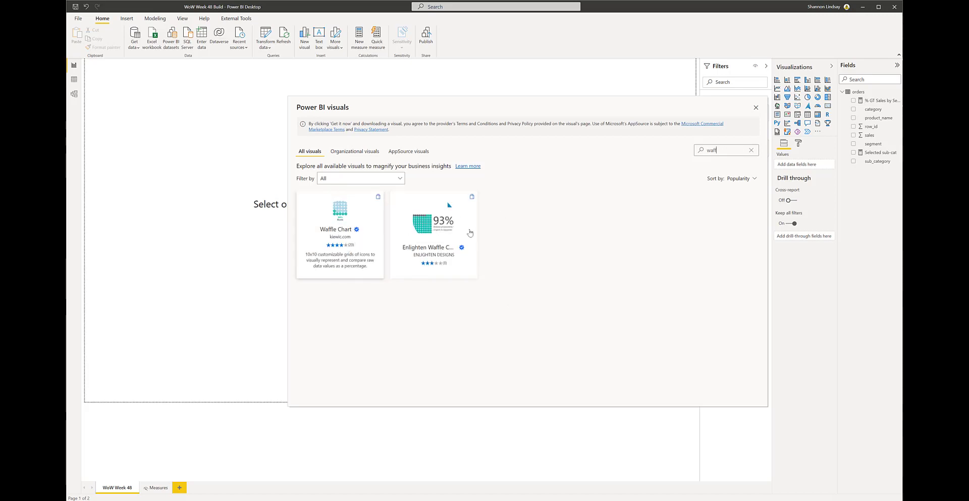
{"action": "left_click", "coordinate": [334, 234]}
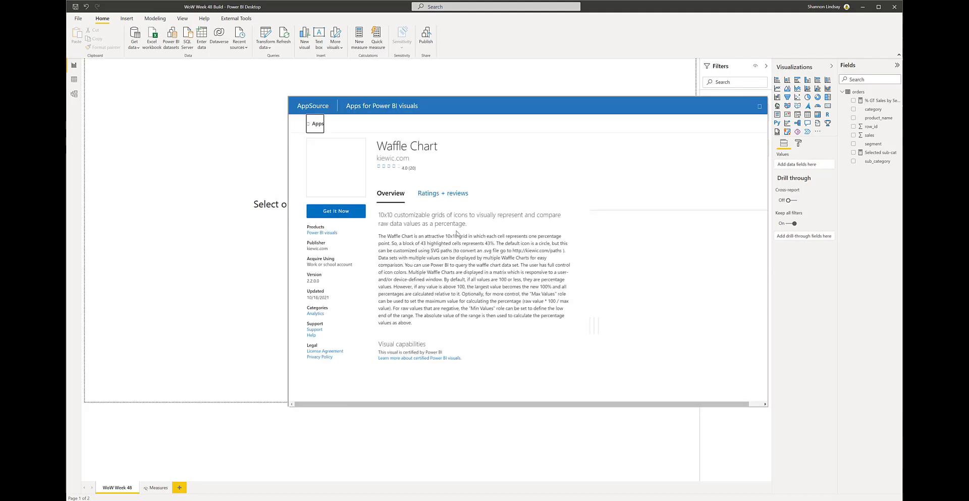
{"action": "left_click", "coordinate": [328, 214]}
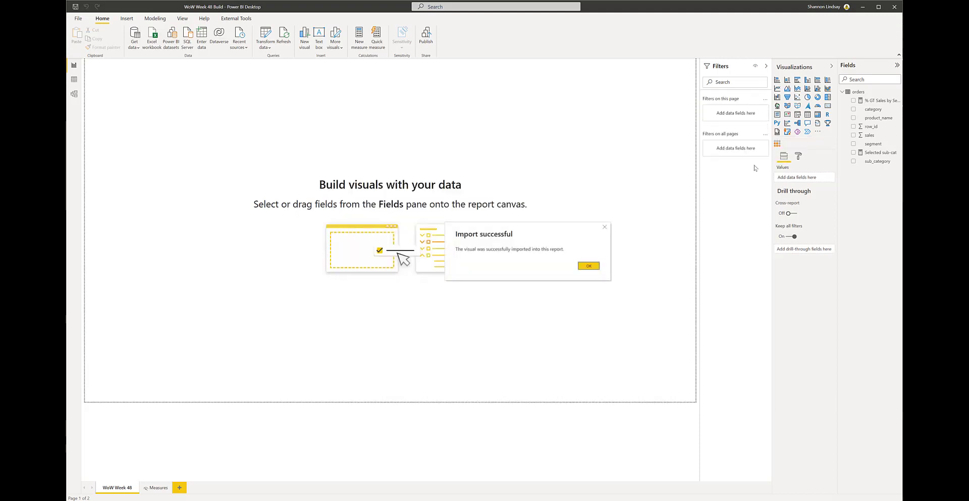
{"action": "left_click", "coordinate": [584, 267]}
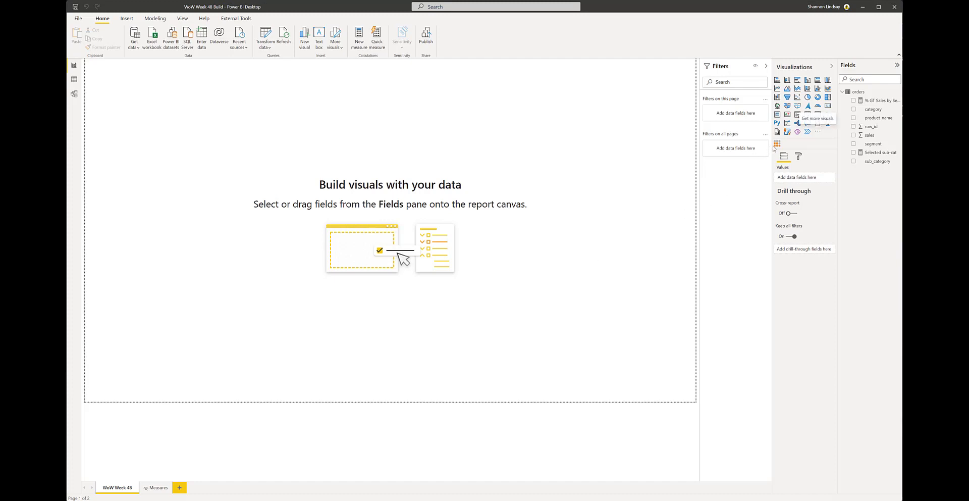
Search the downloadable visuals for "chic" and import Microsoft's Chiclet Slicer into the report.
{"action": "left_click", "coordinate": [818, 132]}
{"action": "left_click", "coordinate": [837, 137]}
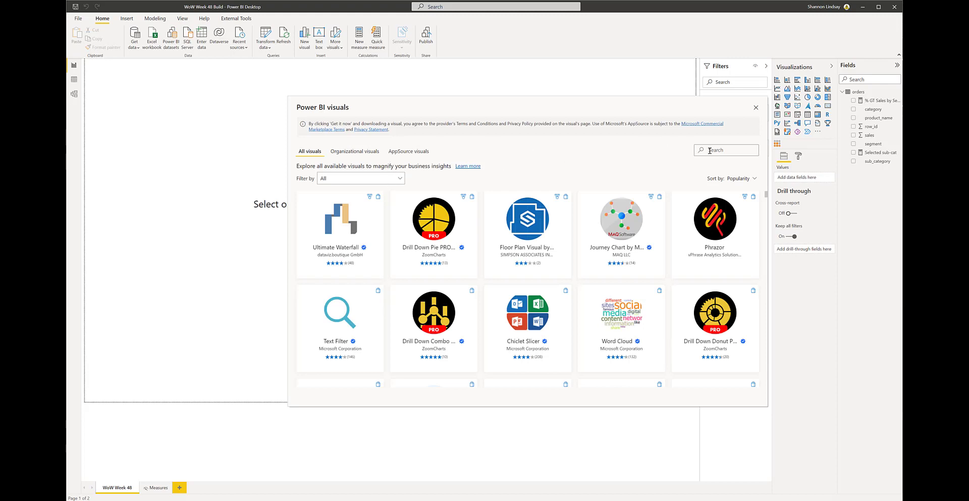
{"action": "left_click", "coordinate": [710, 150]}
{"action": "type", "text": "chic"}
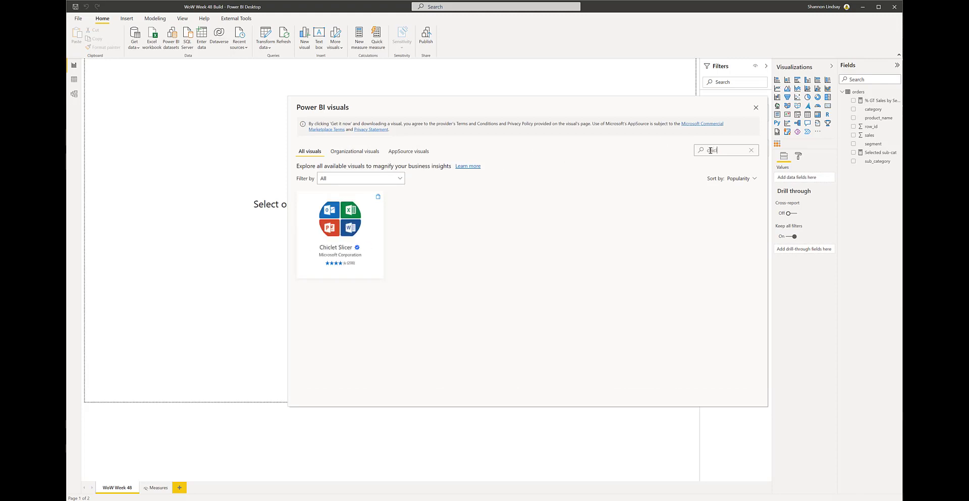
{"action": "left_click", "coordinate": [352, 241]}
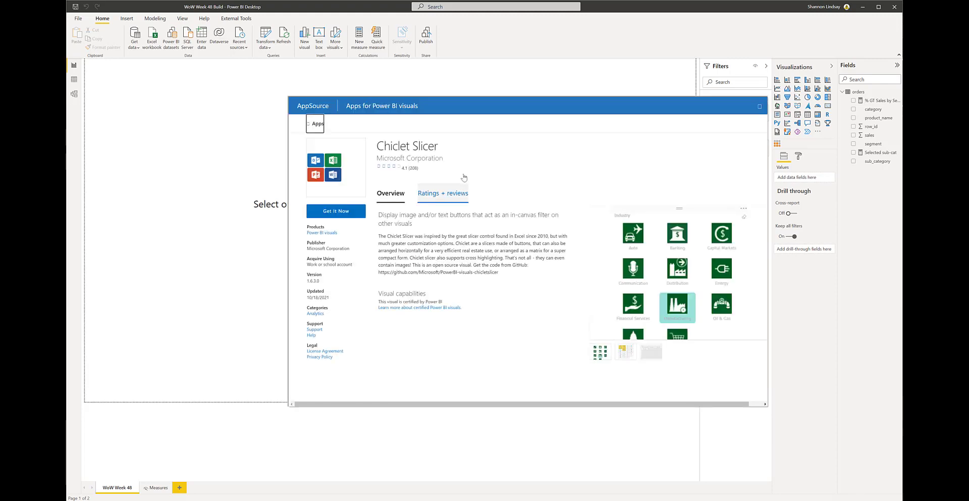
{"action": "left_click", "coordinate": [345, 213]}
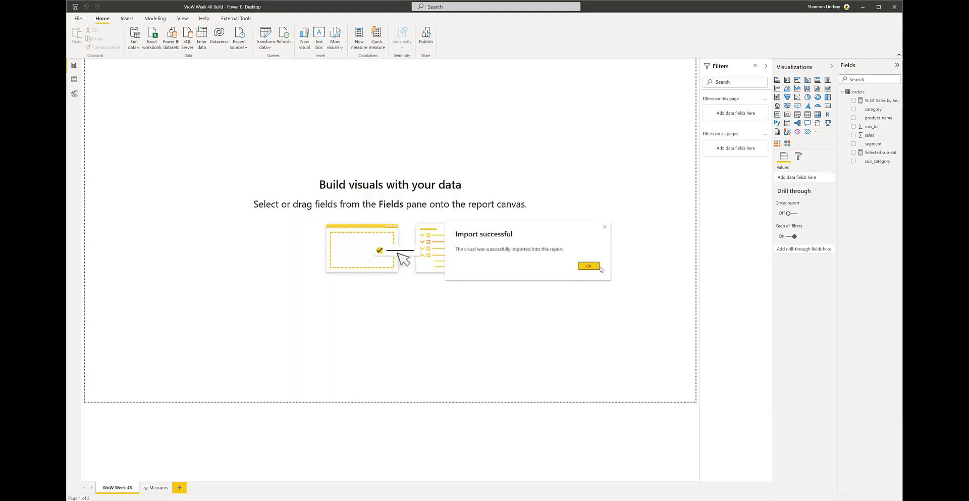
{"action": "left_click", "coordinate": [589, 266]}
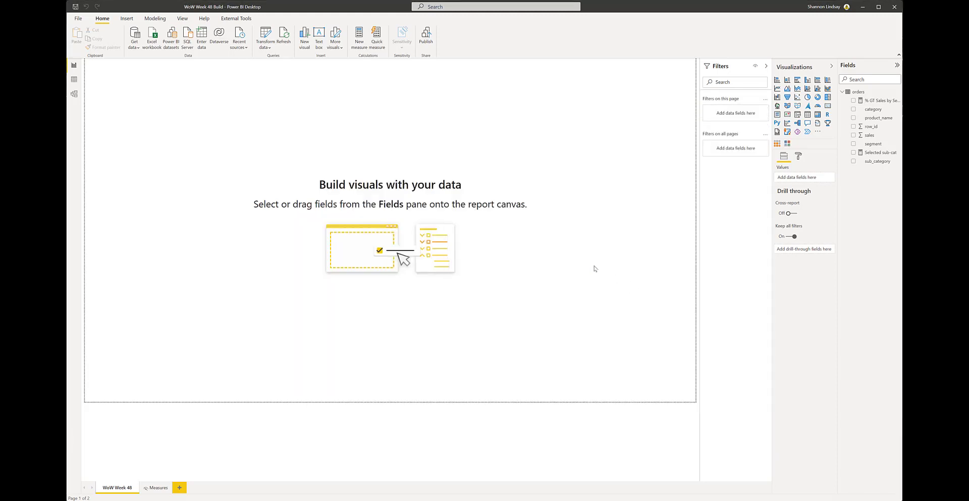
{"action": "right_click", "coordinate": [787, 146]}
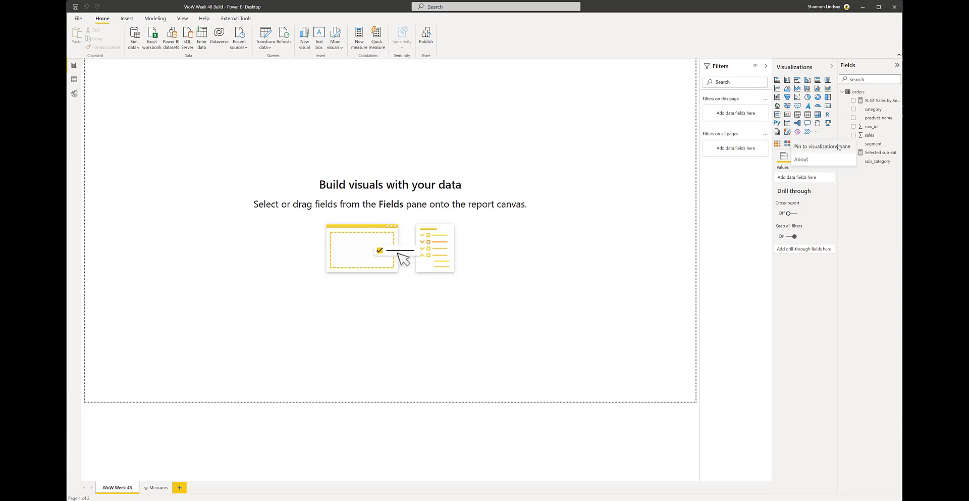
{"action": "left_click", "coordinate": [602, 94]}
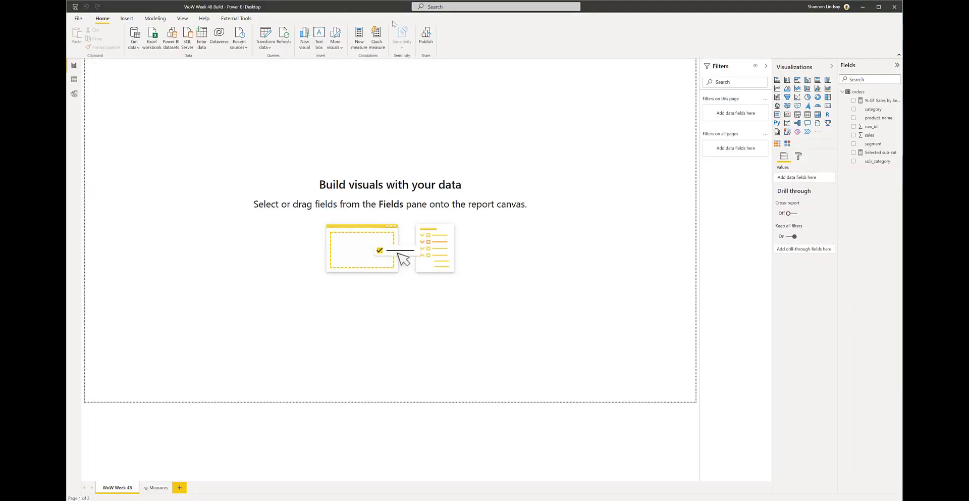
Add a Waffle Chart of % GT Sales by Segment with segment as category data, and enlarge it across the upper page.
{"action": "left_click", "coordinate": [778, 144]}
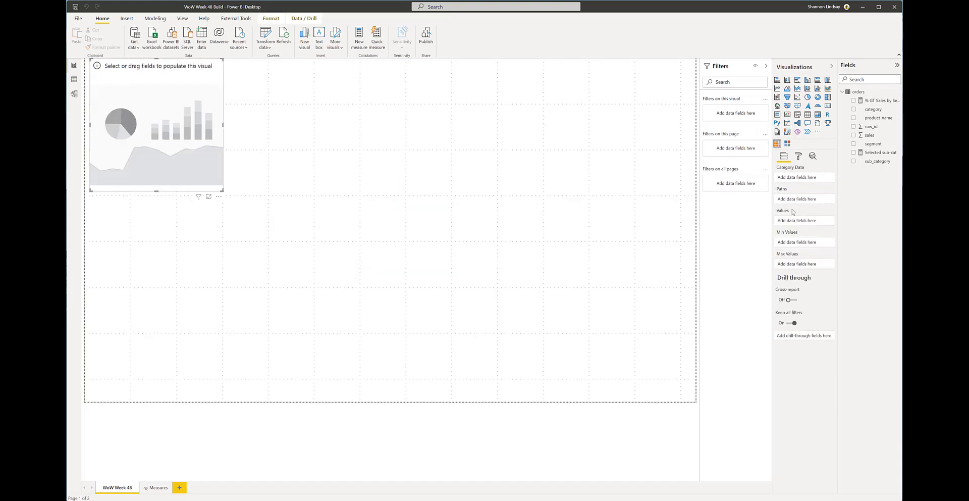
{"action": "left_click", "coordinate": [853, 101]}
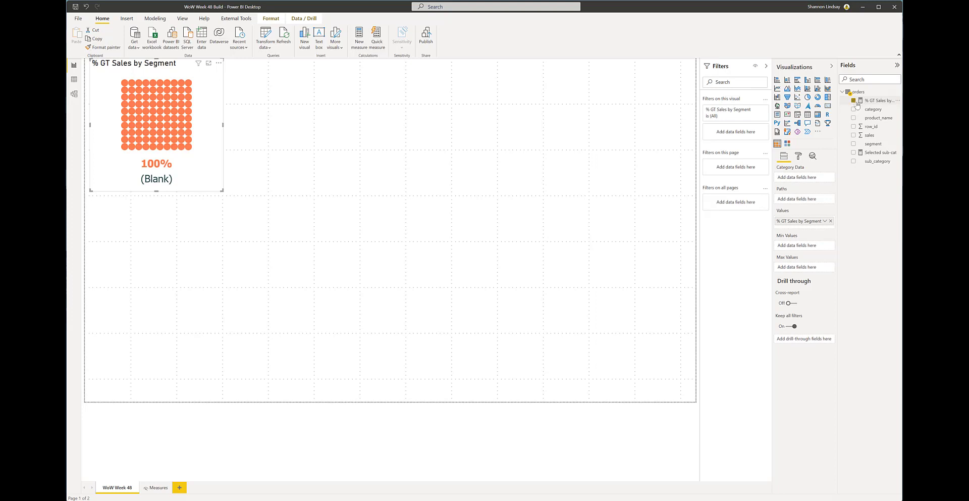
{"action": "left_click", "coordinate": [853, 144]}
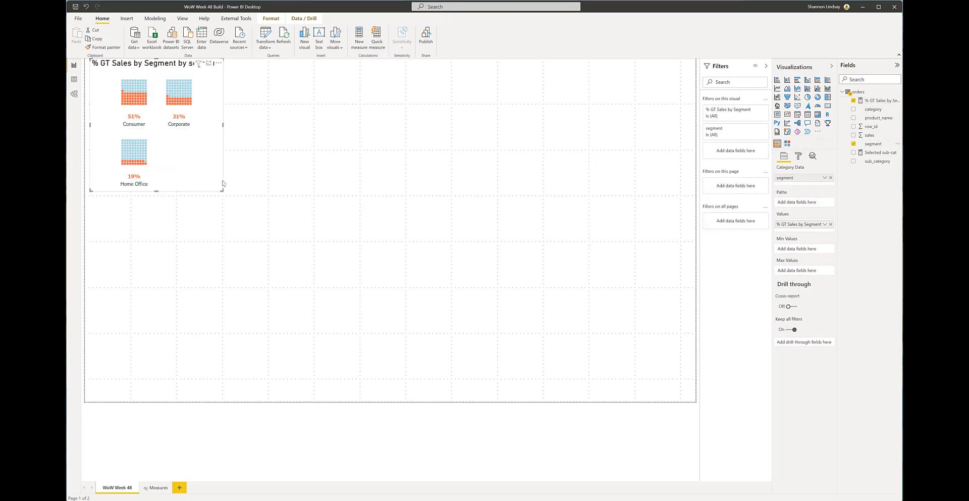
{"action": "left_click_drag", "start_coordinate": [222, 191], "coordinate": [668, 297]}
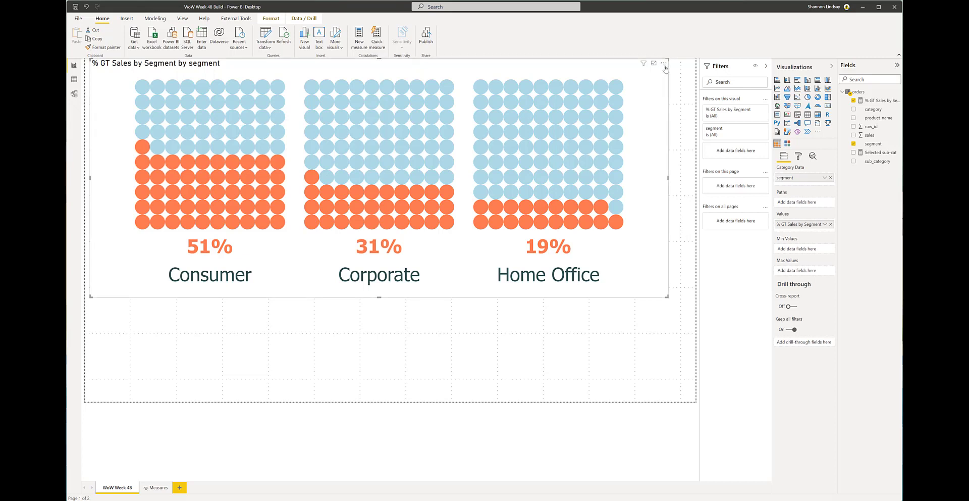
{"action": "left_click_drag", "start_coordinate": [667, 70], "coordinate": [673, 73]}
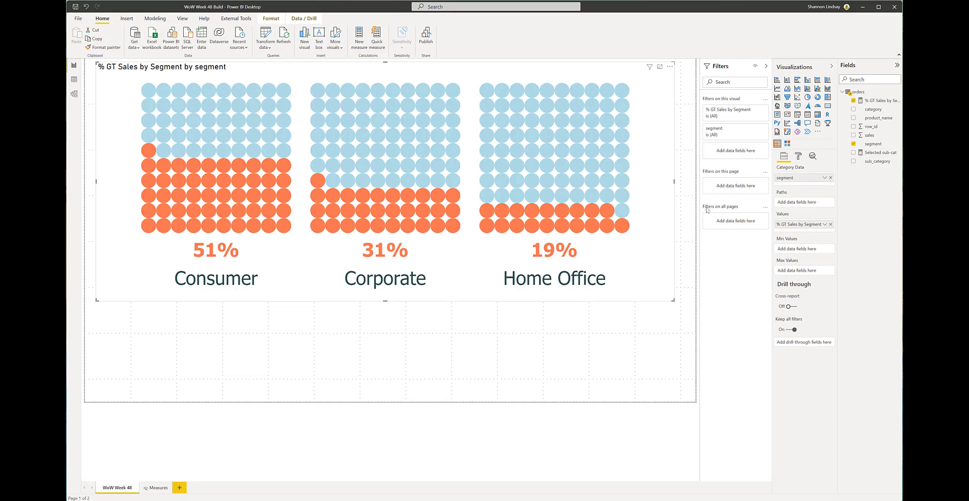
{"action": "left_click", "coordinate": [689, 204]}
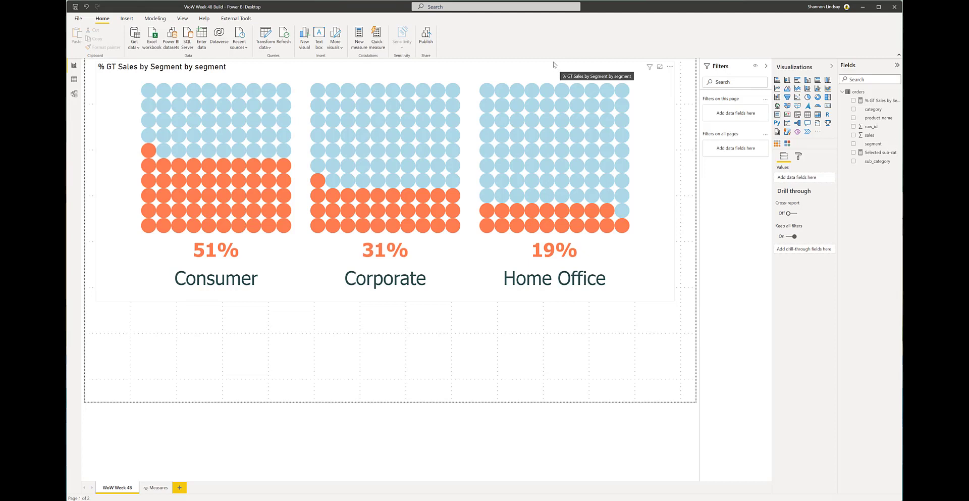
Switch to the browser's kiewic SVG Paths page, load waffle-svgrepo-com.svg, and generate its SVG path text.
{"action": "key", "text": "alt+Tab"}
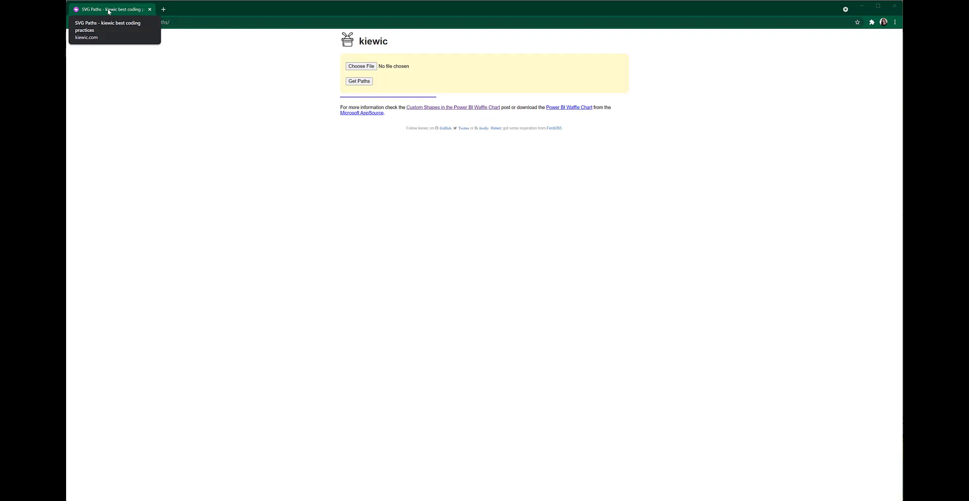
{"action": "left_click", "coordinate": [363, 67]}
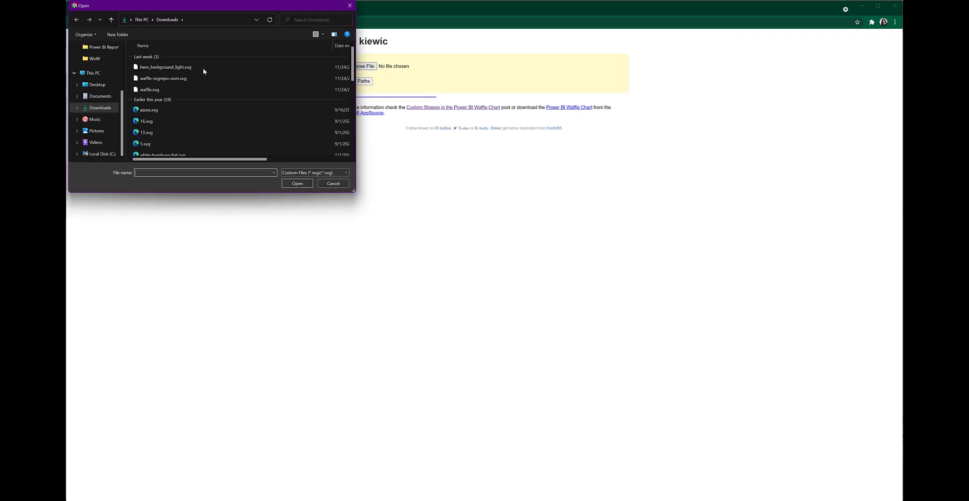
{"action": "left_click", "coordinate": [182, 78]}
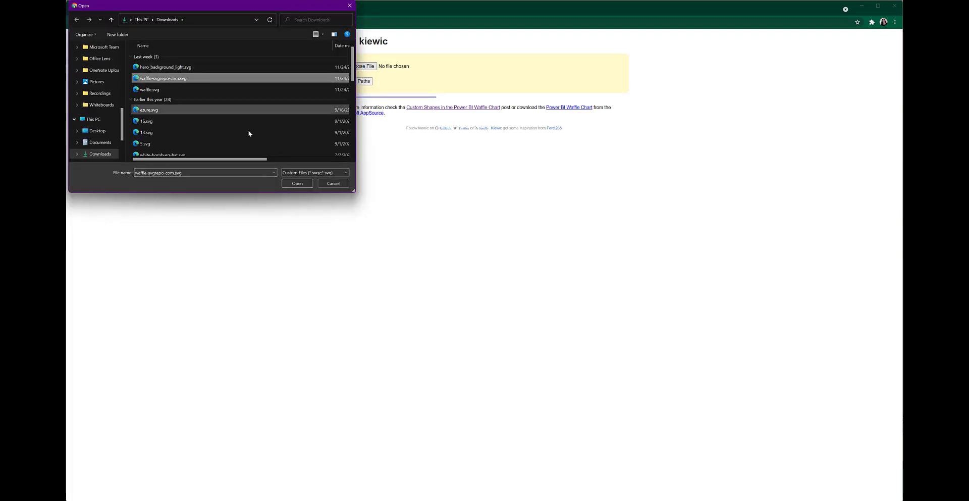
{"action": "left_click", "coordinate": [297, 183]}
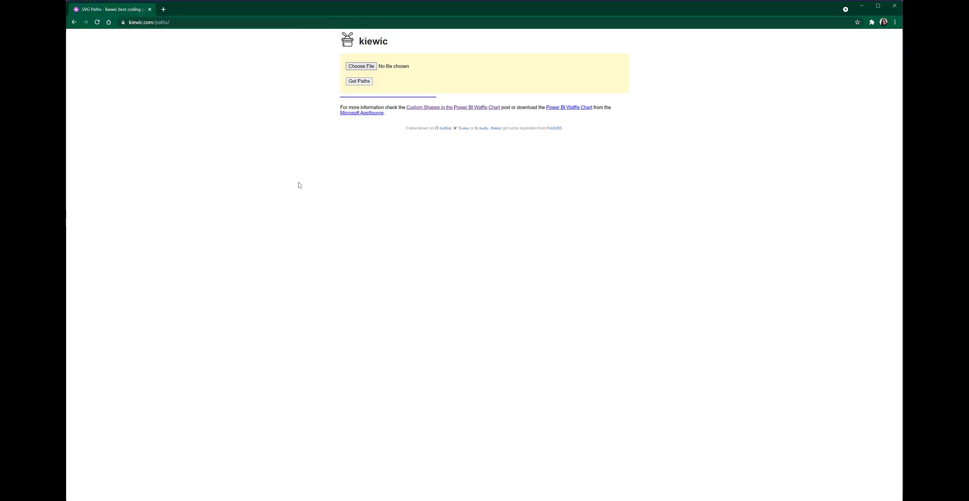
{"action": "left_click", "coordinate": [359, 82]}
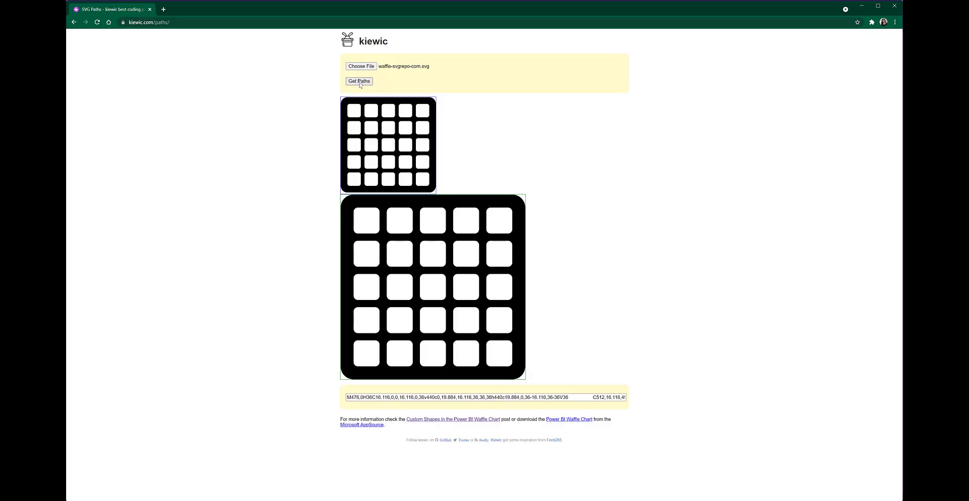
{"action": "left_click_drag", "start_coordinate": [561, 397], "coordinate": [569, 397]}
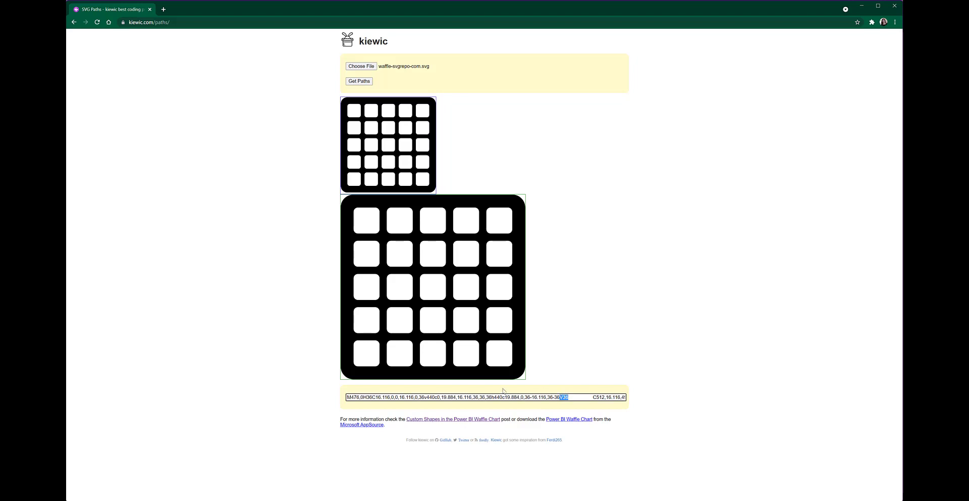
Select and copy the generated SVG path text of the waffle shape.
{"action": "left_click_drag", "start_coordinate": [504, 391], "coordinate": [300, 395]}
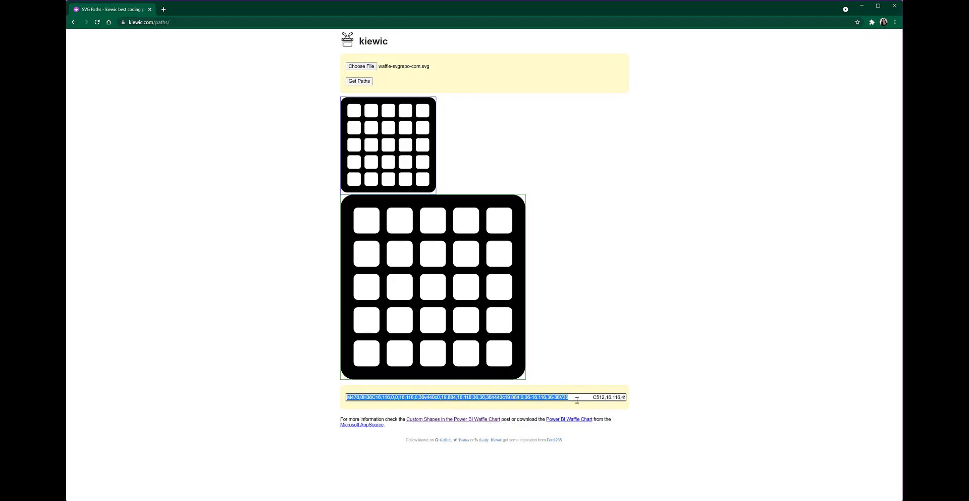
{"action": "left_click_drag", "start_coordinate": [577, 397], "coordinate": [326, 404]}
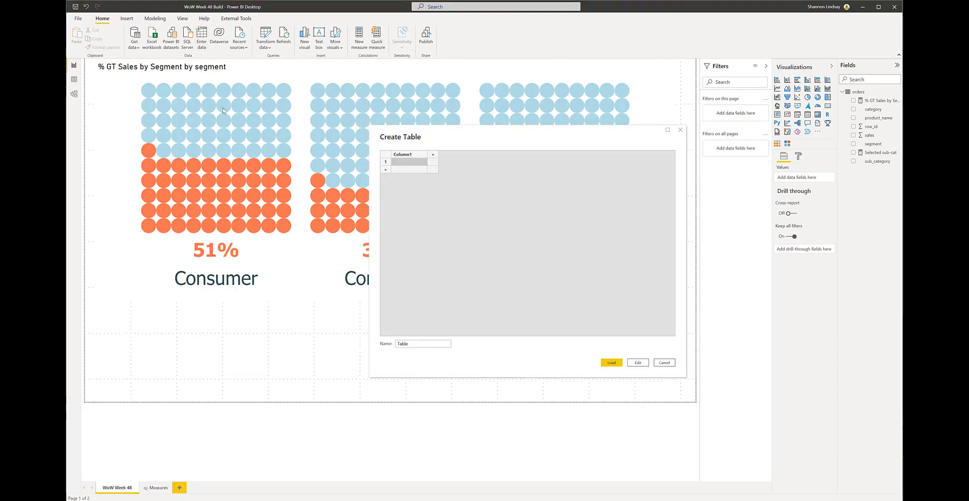
In Power BI Desktop's new manual table, name the table Paths and rename its first column SVG Path.
{"action": "left_click_drag", "start_coordinate": [416, 344], "coordinate": [370, 344]}
{"action": "type", "text": "Paths"}
{"action": "double_click", "coordinate": [411, 157]}
{"action": "type", "text": "SVG PAth"}
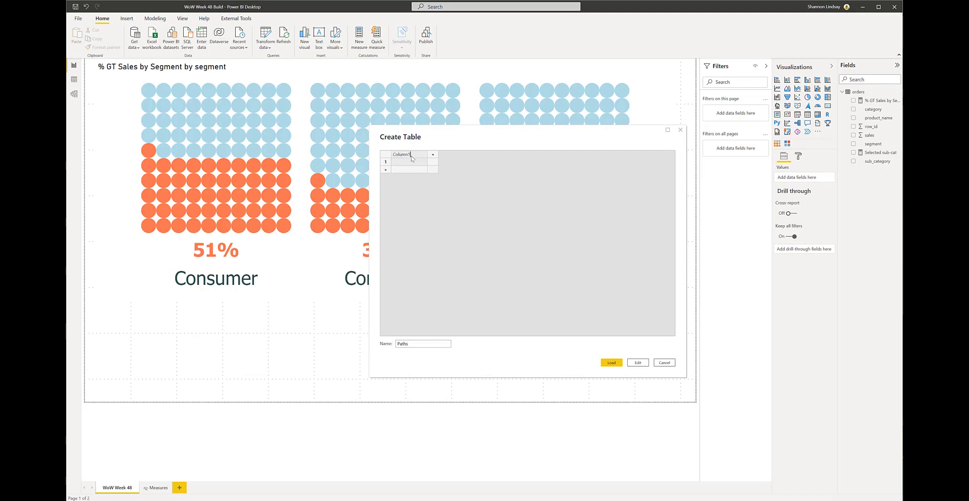
{"action": "key", "text": "Return"}
{"action": "left_click", "coordinate": [414, 156]}
{"action": "key", "text": "BackSpace"}
{"action": "key", "text": "BackSpace"}
{"action": "key", "text": "BackSpace"}
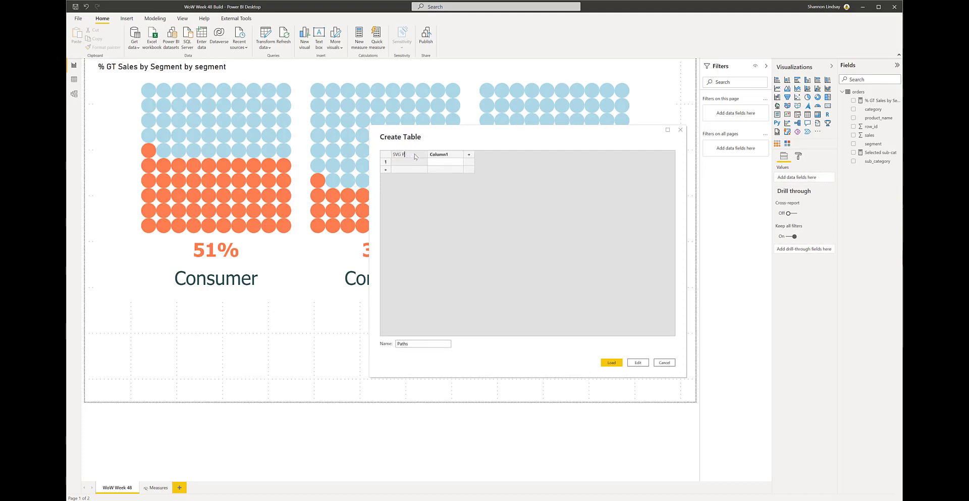
{"action": "type", "text": "ath"}
{"action": "key", "text": "Tab"}
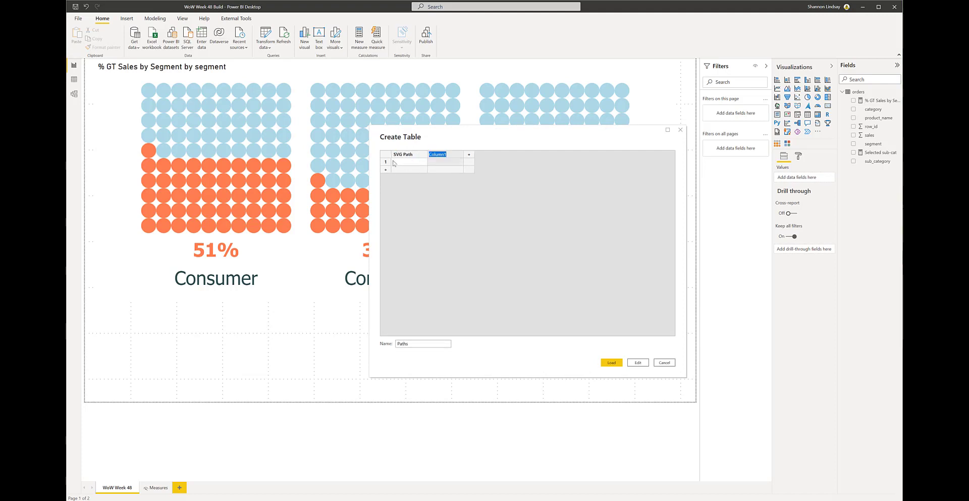
{"action": "left_click", "coordinate": [434, 162]}
{"action": "type", "text": "a"}
{"action": "left_click", "coordinate": [412, 162]}
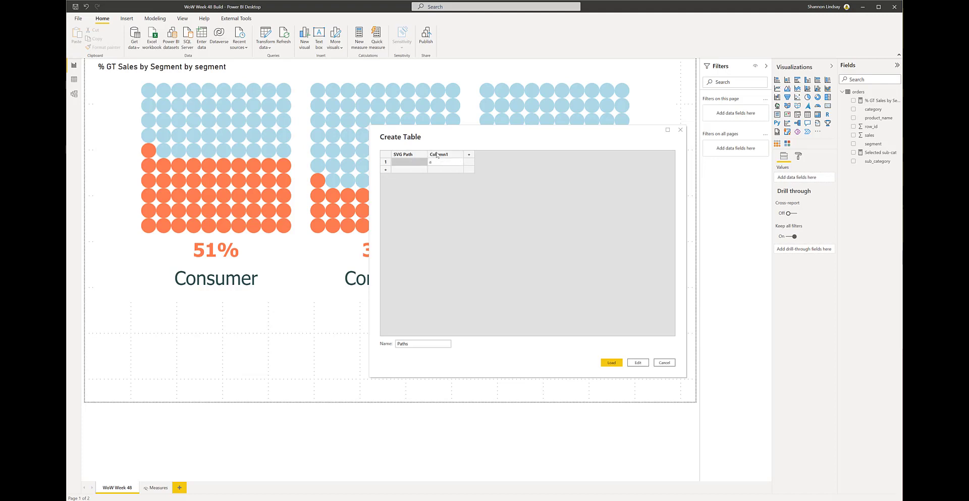
{"action": "left_click", "coordinate": [438, 153]}
{"action": "right_click", "coordinate": [437, 153]}
{"action": "left_click", "coordinate": [447, 186]}
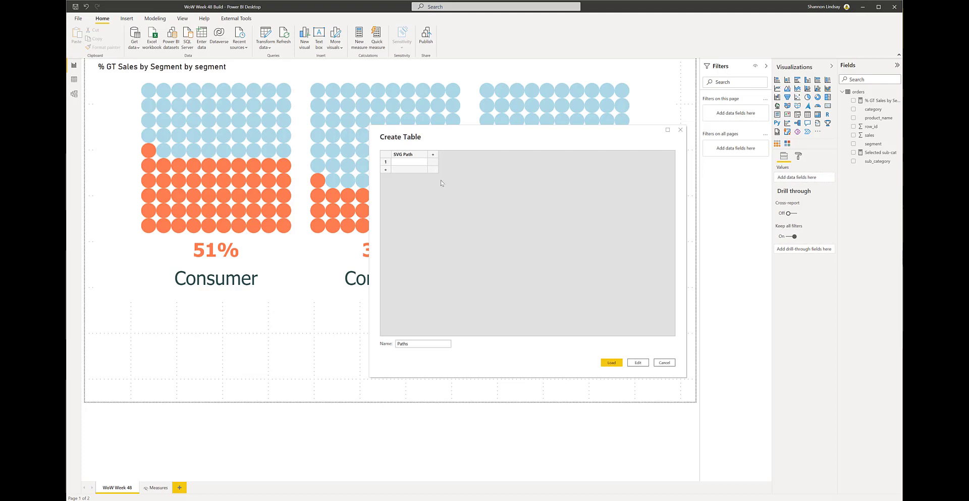
Paste the SVG path into the first row, delete the extra Column1, and load the Paths table into the report.
{"action": "left_click", "coordinate": [407, 163]}
{"action": "key", "text": "ctrl+v"}
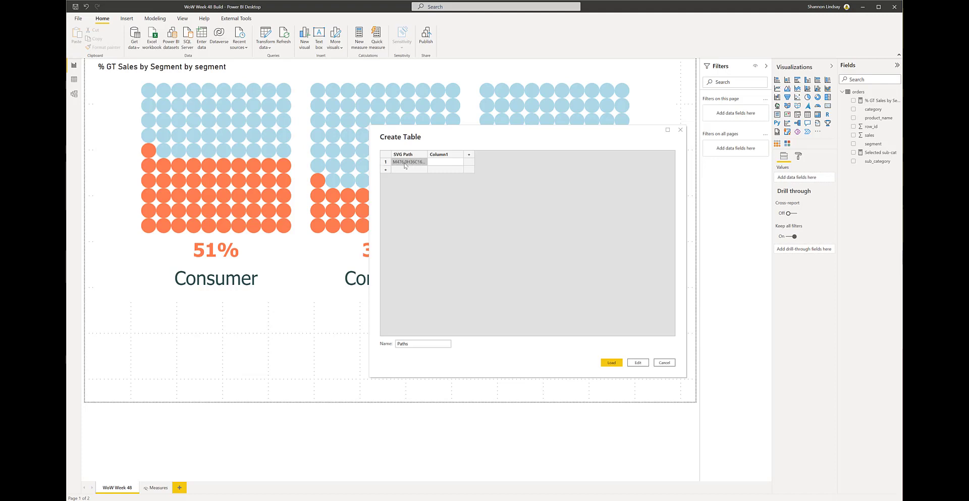
{"action": "right_click", "coordinate": [442, 154]}
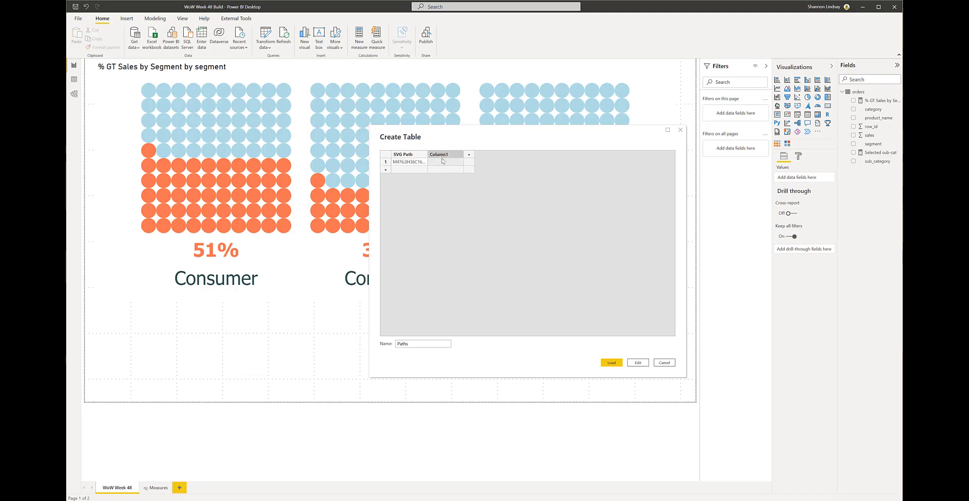
{"action": "left_click", "coordinate": [447, 188]}
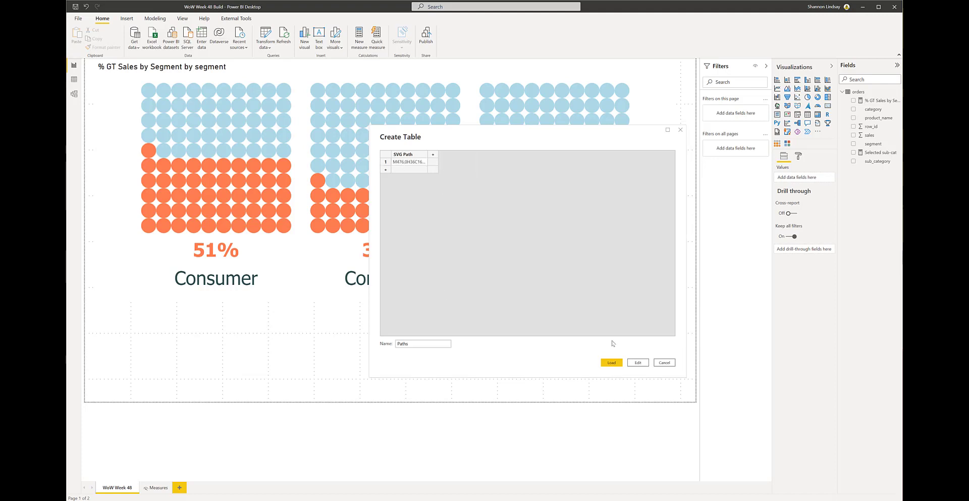
{"action": "left_click", "coordinate": [616, 360]}
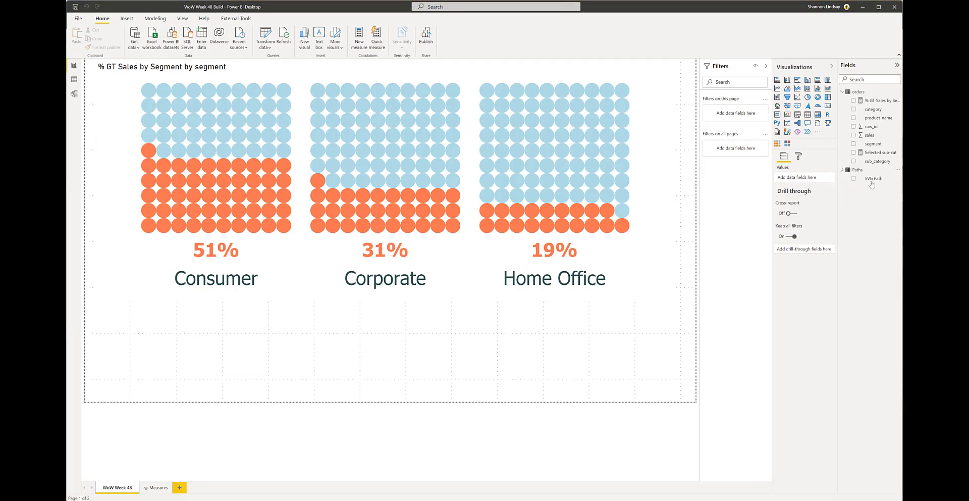
Show the list of page objects, select the waffle chart, assign SVG Path as its Paths field, and nudge the chart slightly.
{"action": "left_click_drag", "start_coordinate": [872, 181], "coordinate": [803, 177]}
{"action": "left_click", "coordinate": [655, 130]}
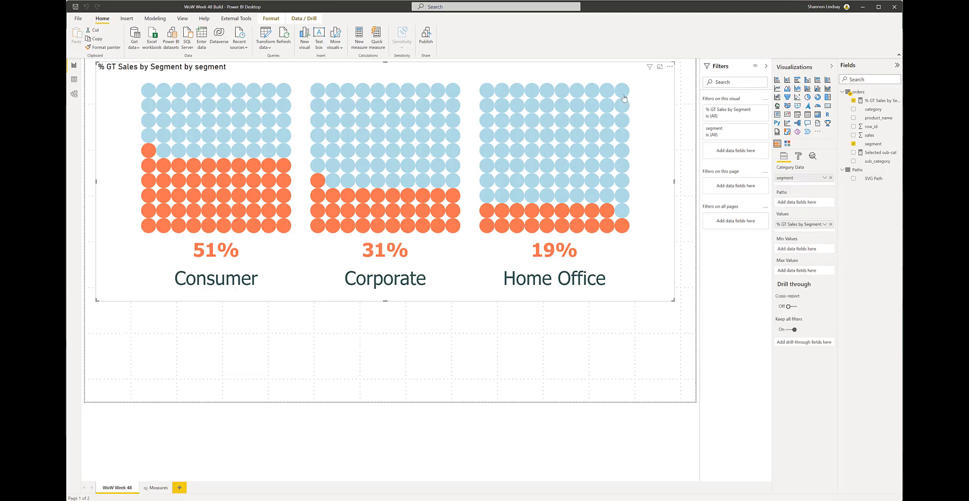
{"action": "left_click", "coordinate": [181, 20]}
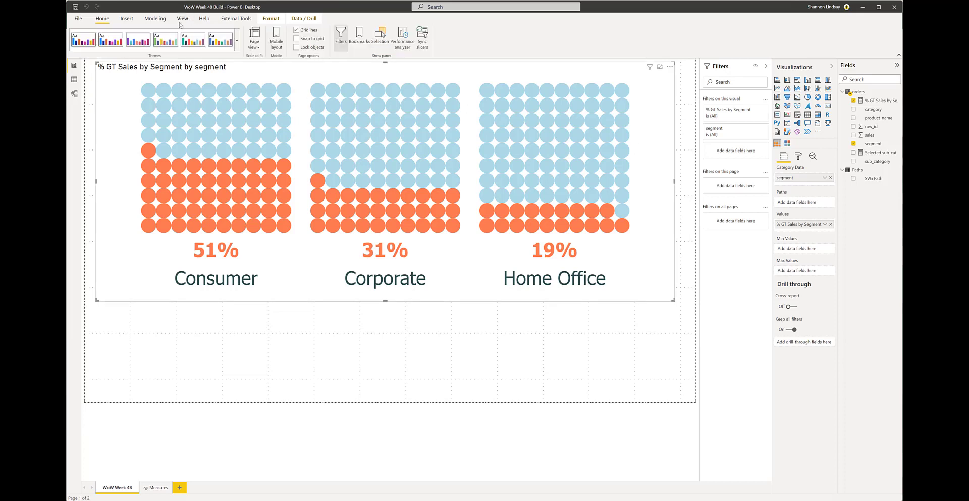
{"action": "left_click", "coordinate": [380, 38]}
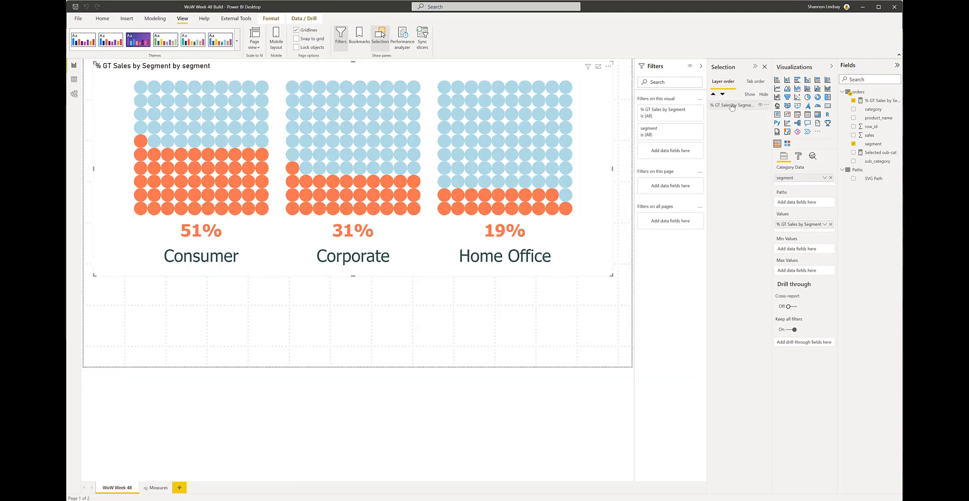
{"action": "left_click", "coordinate": [731, 105]}
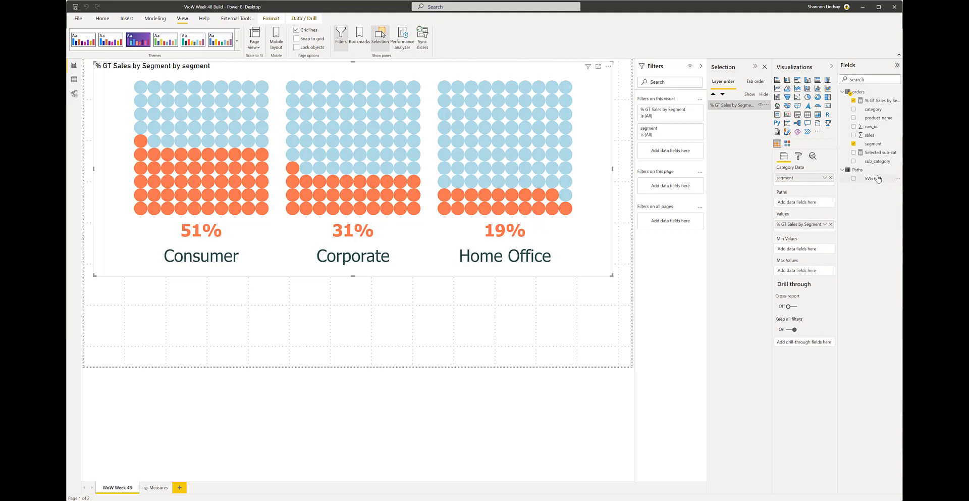
{"action": "left_click_drag", "start_coordinate": [877, 179], "coordinate": [797, 203]}
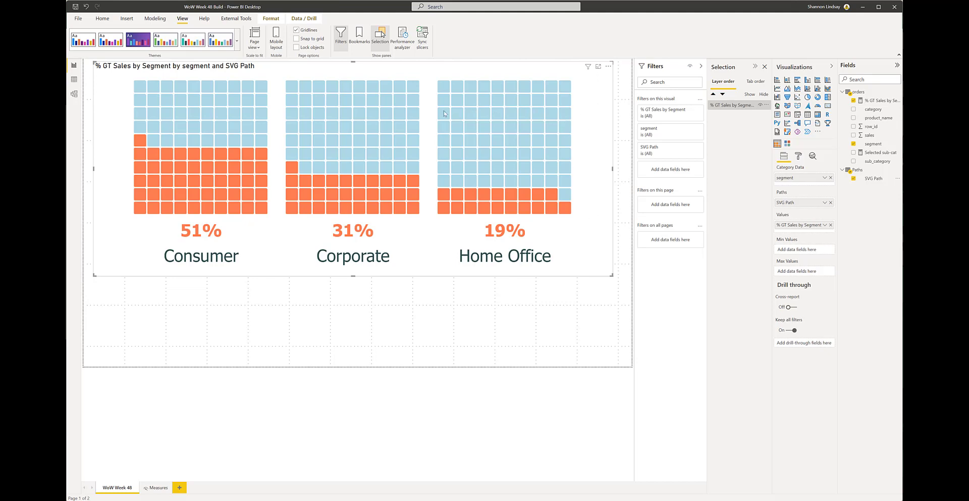
{"action": "left_click_drag", "start_coordinate": [443, 112], "coordinate": [448, 110]}
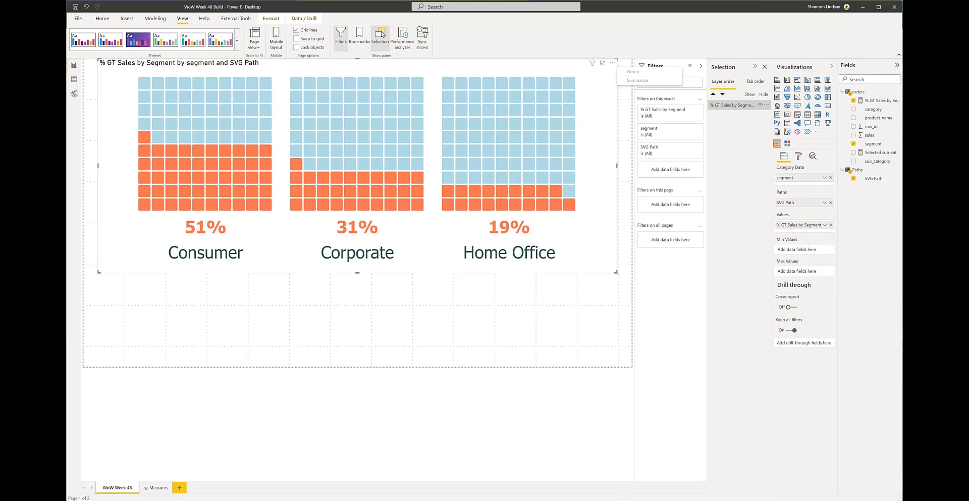
Switch to Colour Contrast Analyser, sample the Corporate label's text color as background colour, copy hex #2F4F4F, and minimize the window.
{"action": "key", "text": "alt+Tab"}
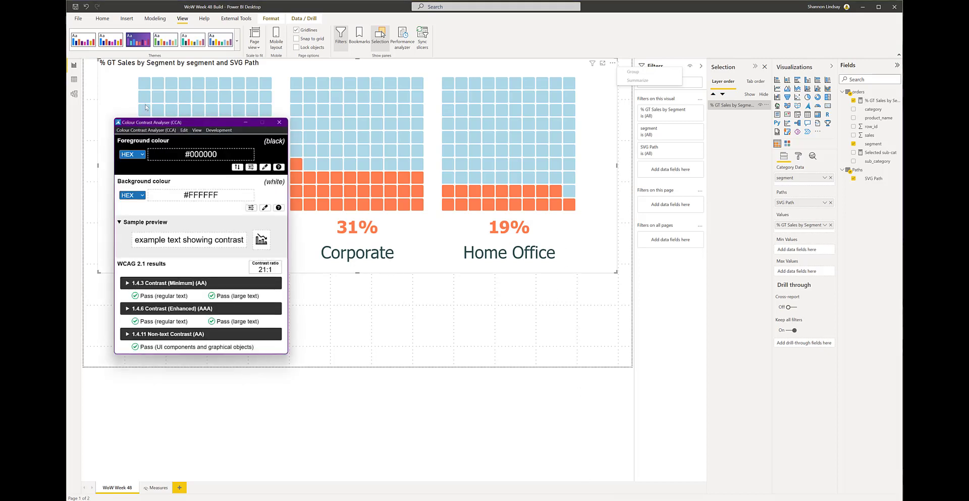
{"action": "left_click_drag", "start_coordinate": [202, 125], "coordinate": [211, 117]}
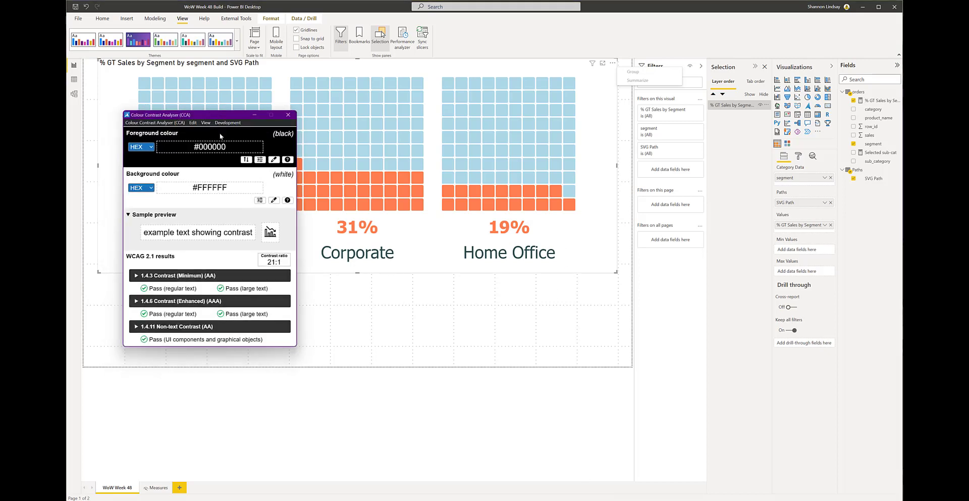
{"action": "left_click", "coordinate": [274, 200]}
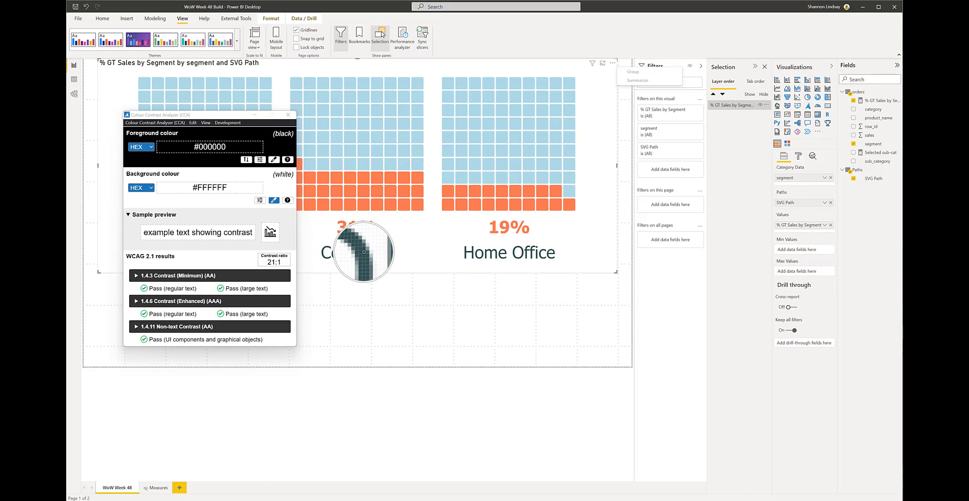
{"action": "left_click", "coordinate": [364, 252]}
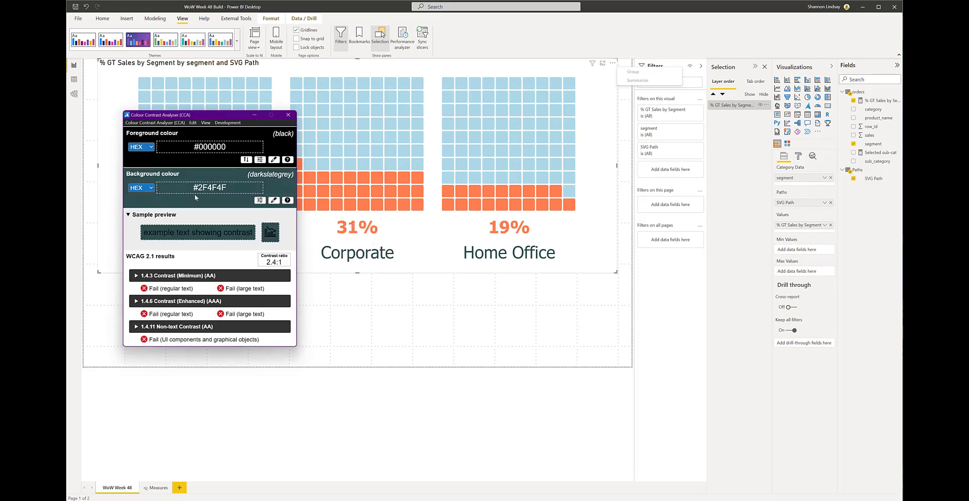
{"action": "left_click", "coordinate": [226, 189]}
{"action": "double_click", "coordinate": [231, 190]}
{"action": "key", "text": "ctrl+c"}
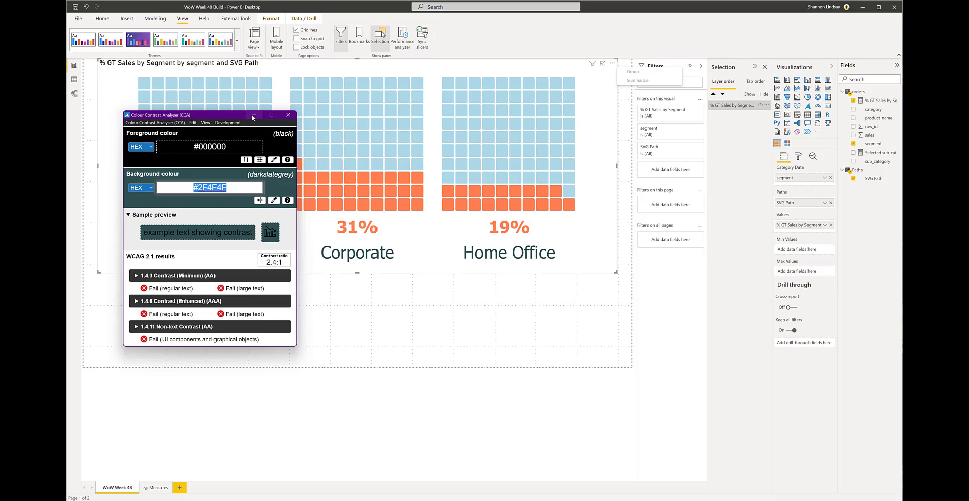
{"action": "left_click", "coordinate": [254, 115]}
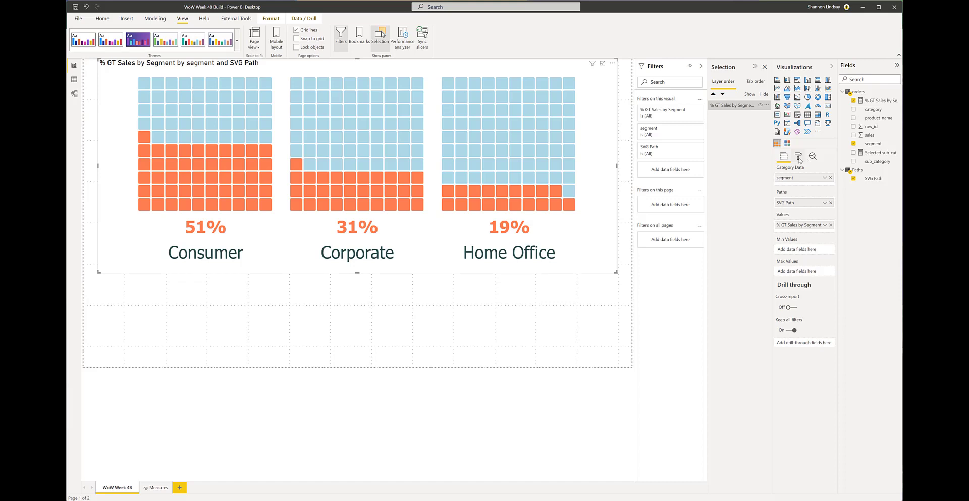
Set the waffle chart's Consumer data point color to custom hex #2F4F4F.
{"action": "left_click", "coordinate": [799, 158]}
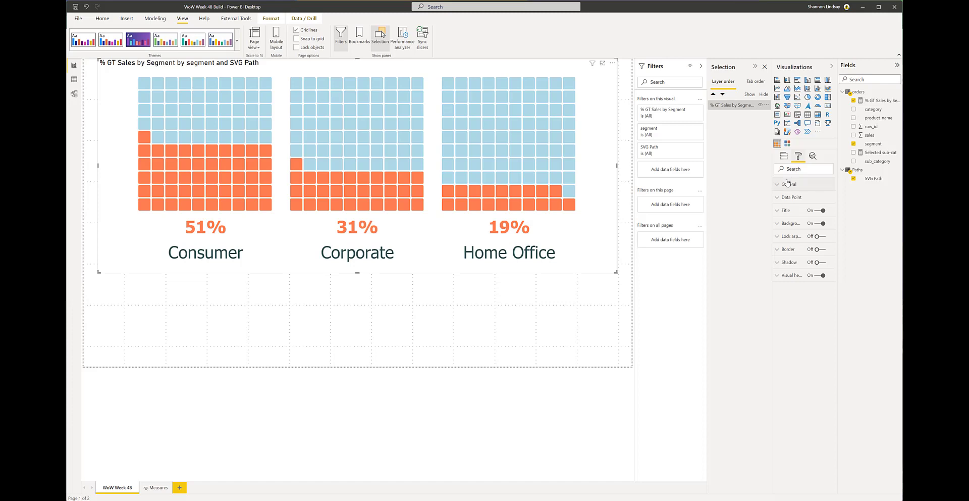
{"action": "left_click", "coordinate": [792, 198]}
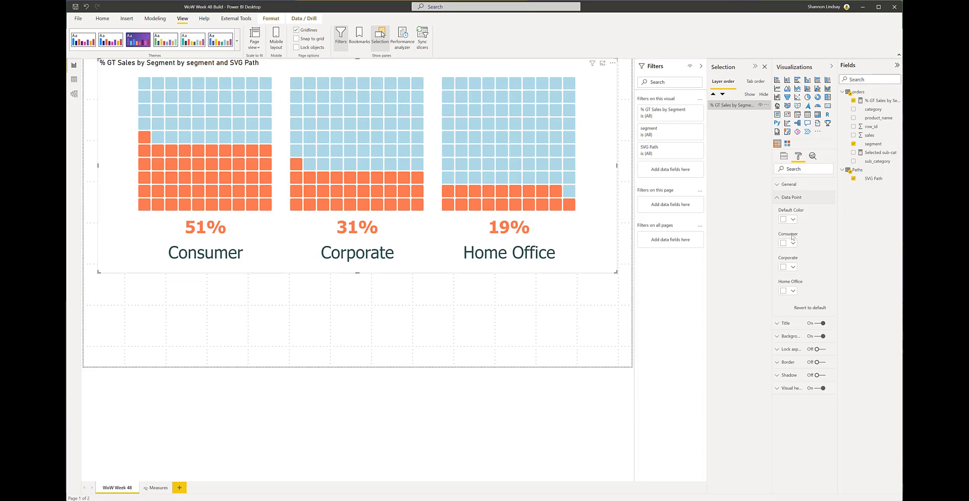
{"action": "left_click", "coordinate": [793, 244]}
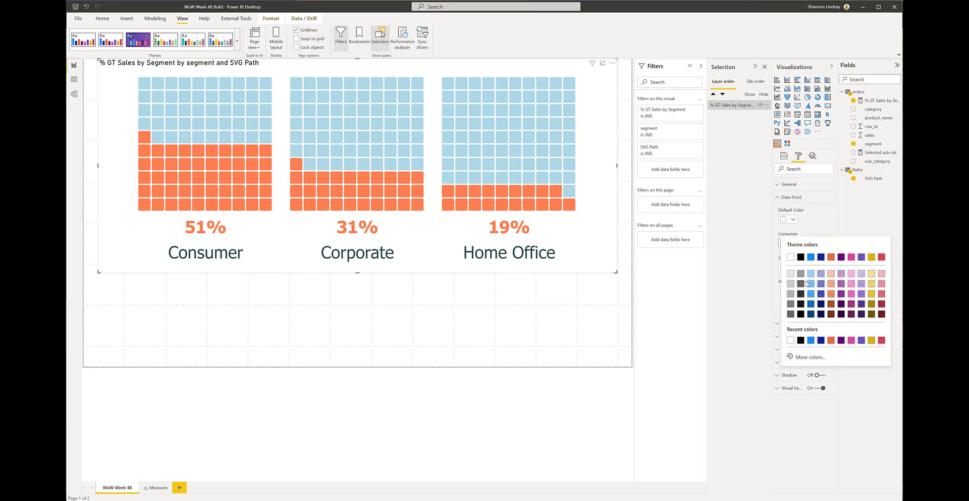
{"action": "left_click", "coordinate": [802, 357]}
{"action": "key", "text": "ctrl+v"}
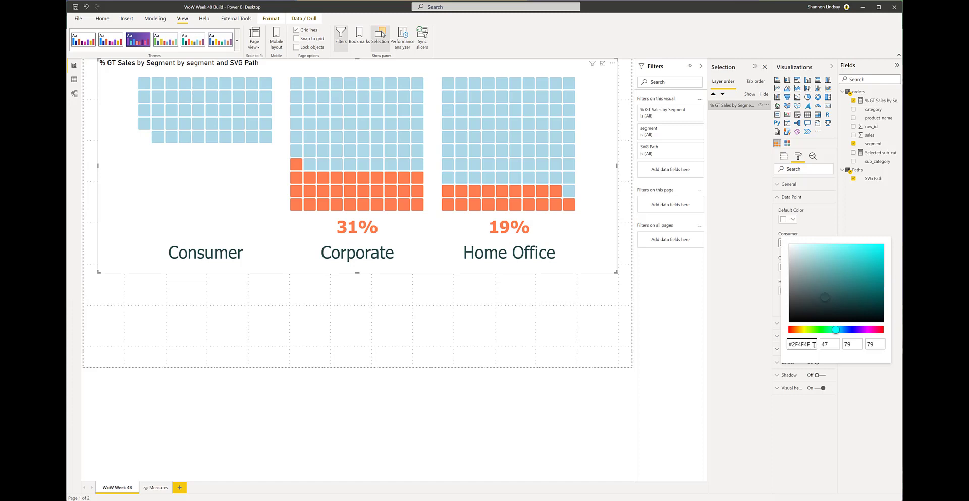
{"action": "left_click", "coordinate": [811, 233]}
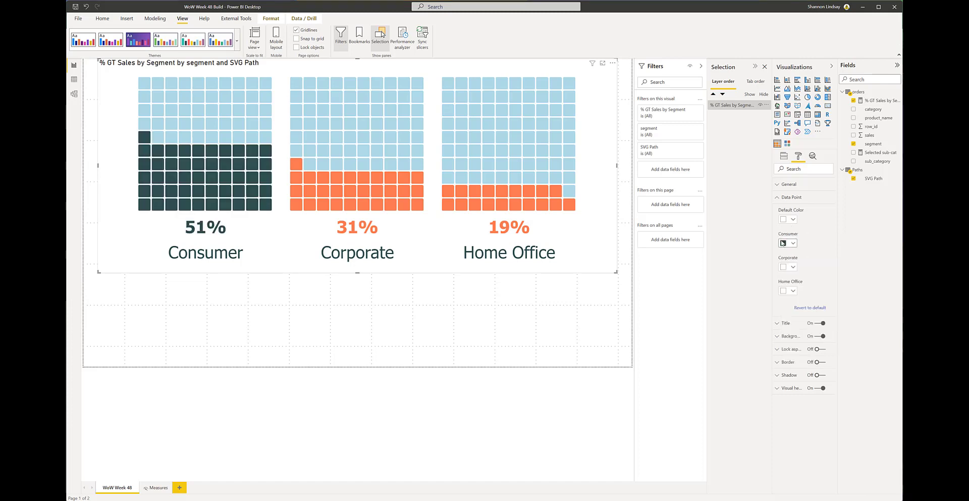
Apply the recently used dark slate color to the Corporate and Home Office data points.
{"action": "left_click", "coordinate": [792, 268]}
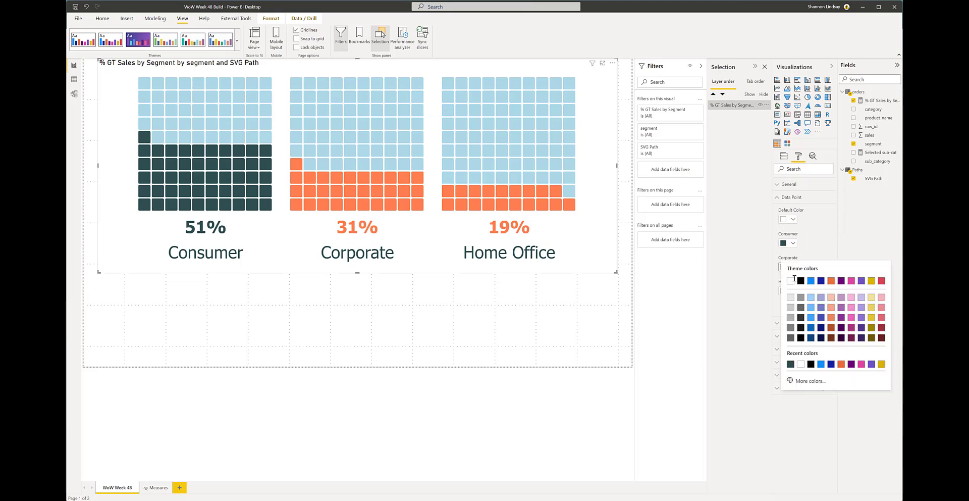
{"action": "left_click", "coordinate": [791, 364]}
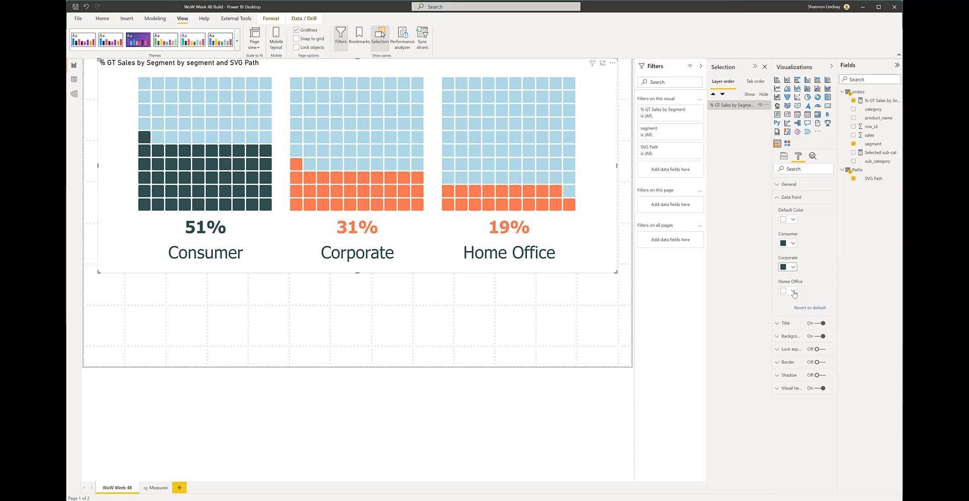
{"action": "left_click", "coordinate": [787, 290]}
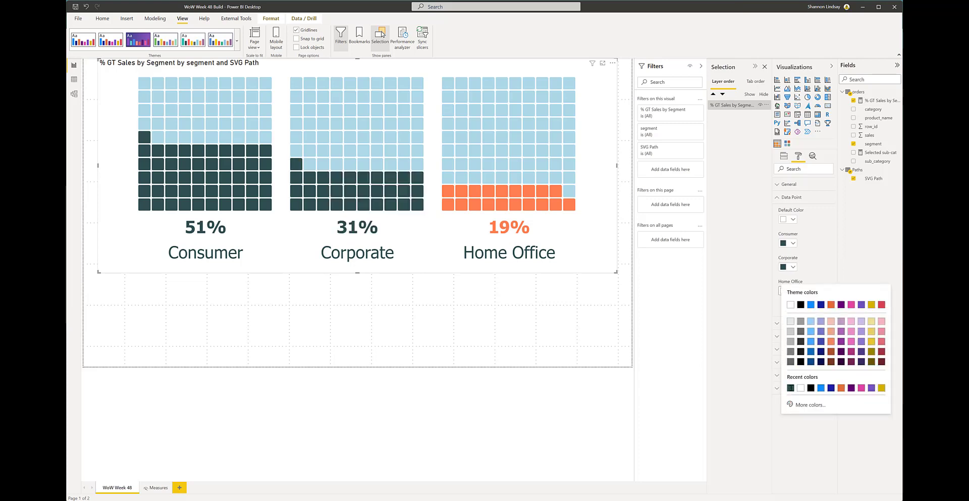
{"action": "left_click", "coordinate": [791, 387]}
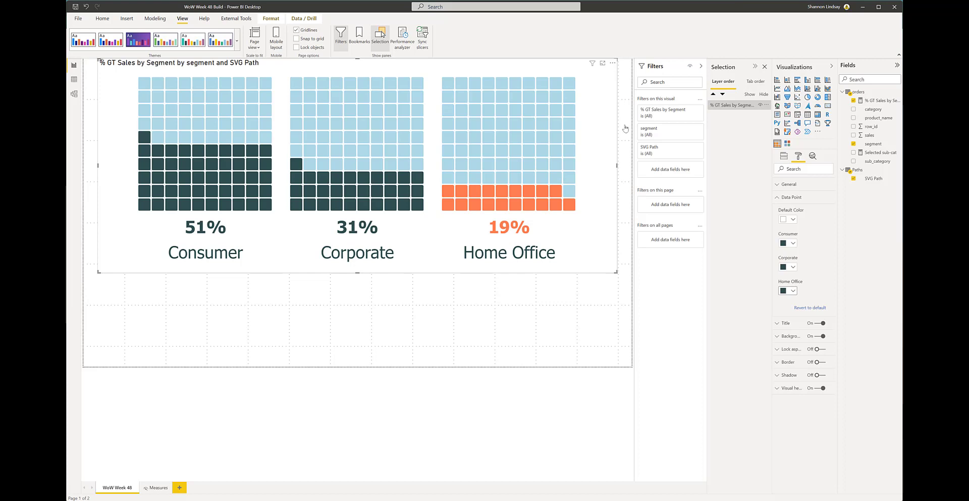
{"action": "key", "text": "ctrl+z"}
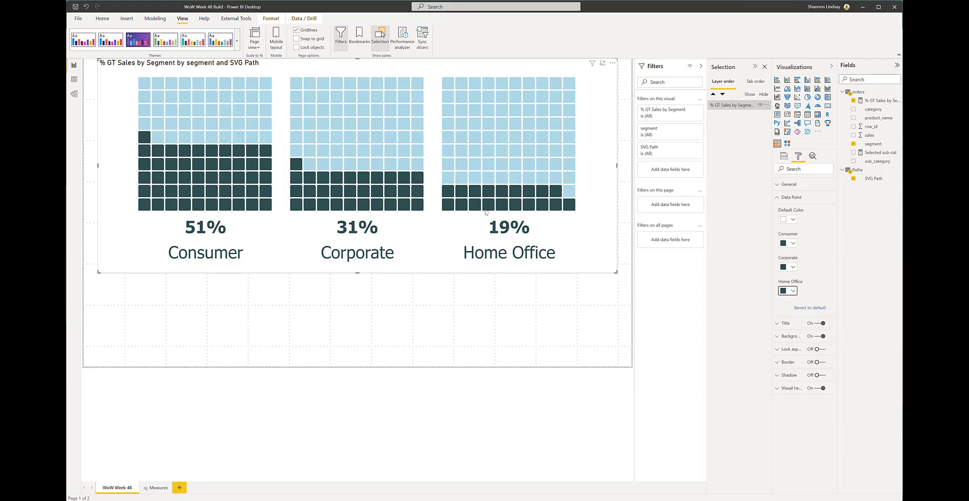
Make the waffle chart narrower and slightly taller, and deselect it.
{"action": "left_click_drag", "start_coordinate": [616, 272], "coordinate": [545, 282]}
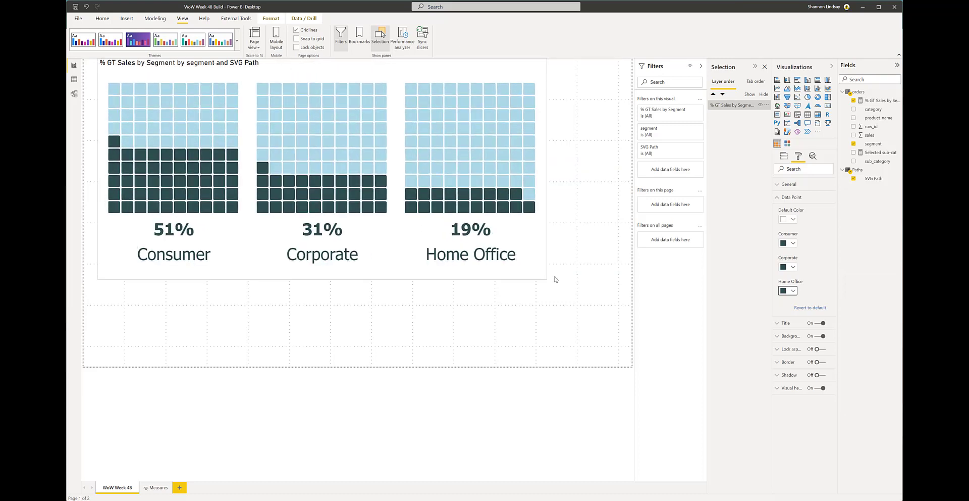
{"action": "left_click", "coordinate": [555, 279]}
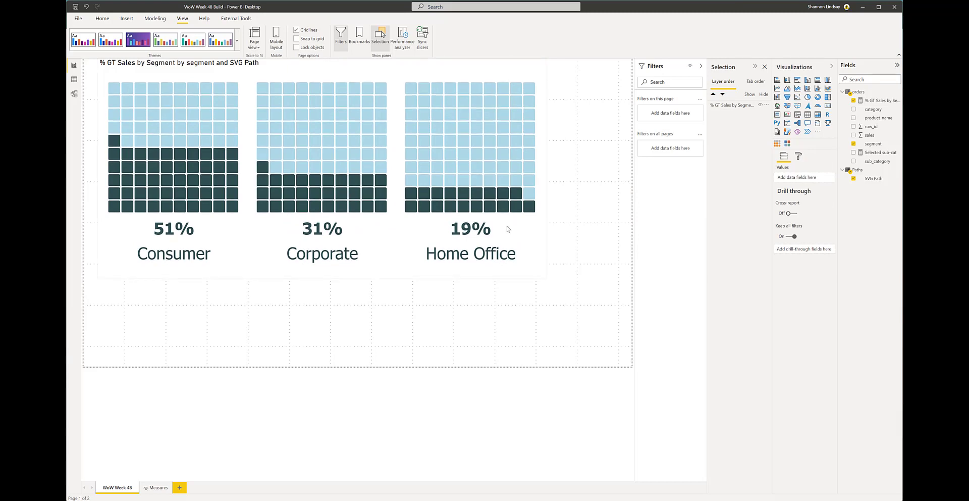
Turn off the waffle chart's visual header and title.
{"action": "left_click", "coordinate": [481, 71]}
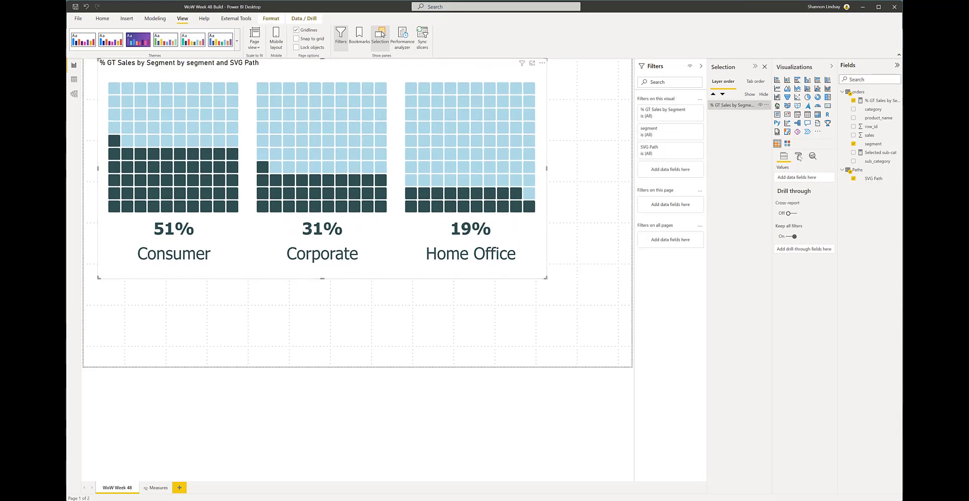
{"action": "left_click", "coordinate": [798, 156]}
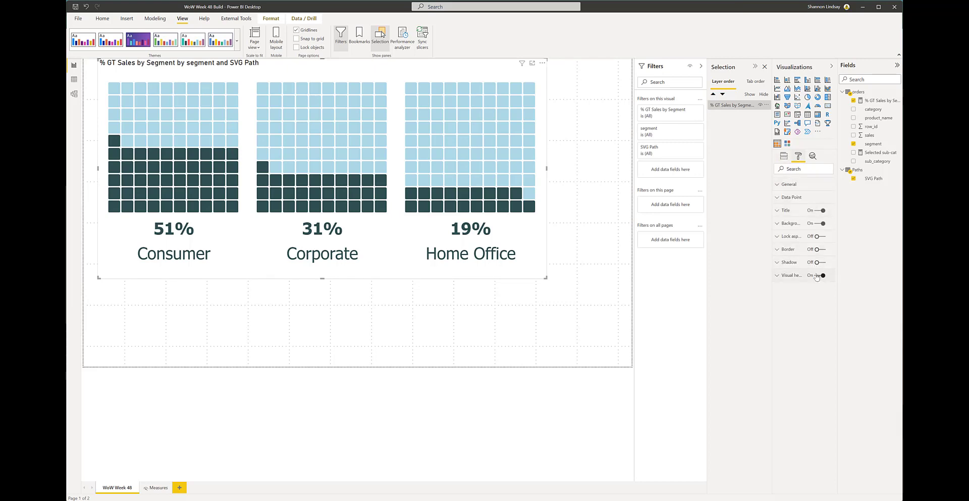
{"action": "left_click", "coordinate": [817, 276]}
{"action": "left_click", "coordinate": [817, 211]}
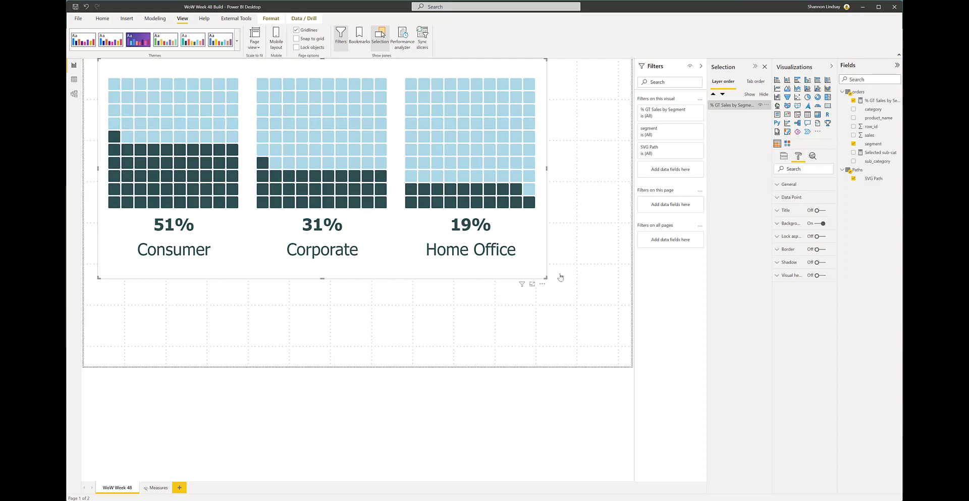
Shrink the waffle chart and shift it away from the page's left and top edges, leaving room for a slicer, and deselect it.
{"action": "left_click_drag", "start_coordinate": [563, 290], "coordinate": [563, 266]}
{"action": "left_click_drag", "start_coordinate": [550, 69], "coordinate": [561, 87]}
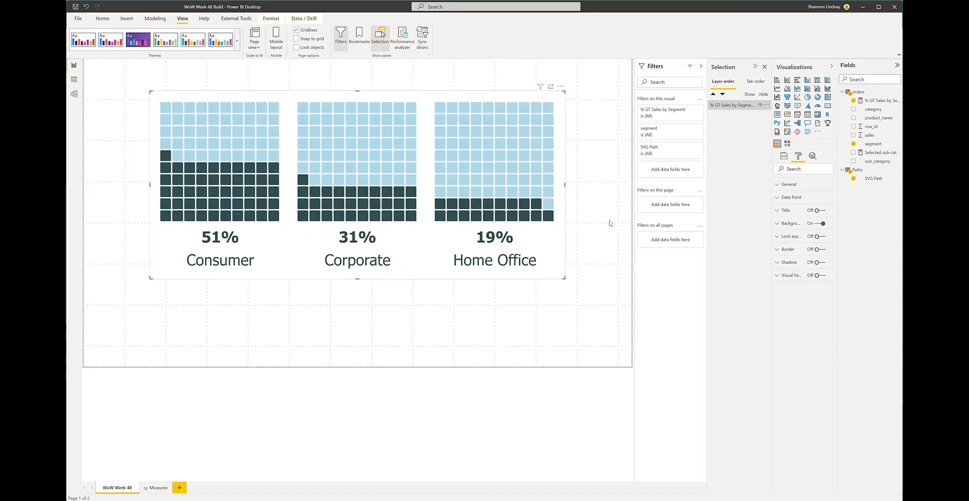
{"action": "left_click", "coordinate": [581, 205]}
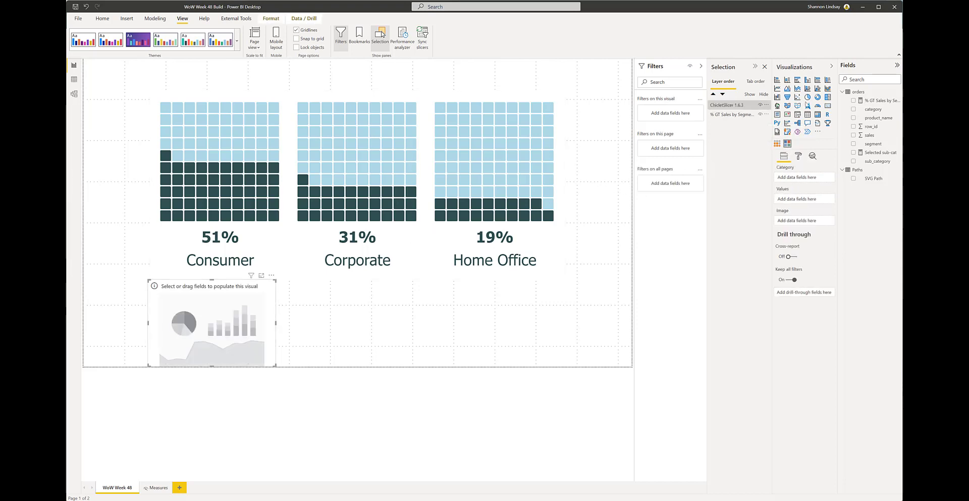
Add sub_category to the chiclet slicer, make it tall and narrow, and place it along the report page's left edge.
{"action": "left_click", "coordinate": [854, 162]}
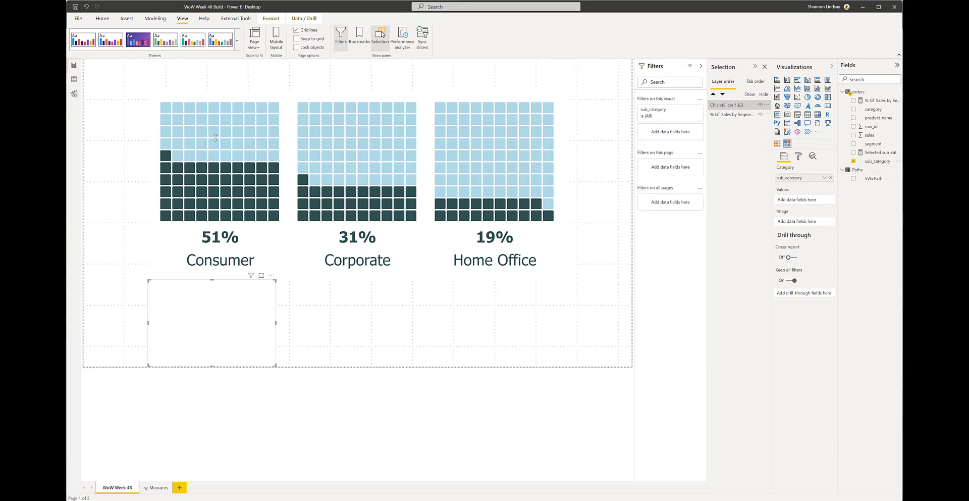
{"action": "left_click_drag", "start_coordinate": [248, 280], "coordinate": [247, 99]}
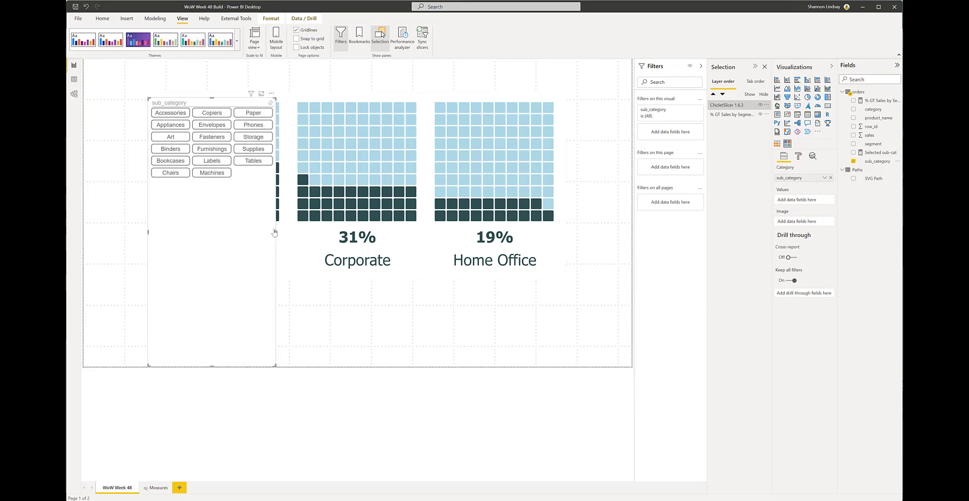
{"action": "left_click_drag", "start_coordinate": [276, 233], "coordinate": [204, 233]}
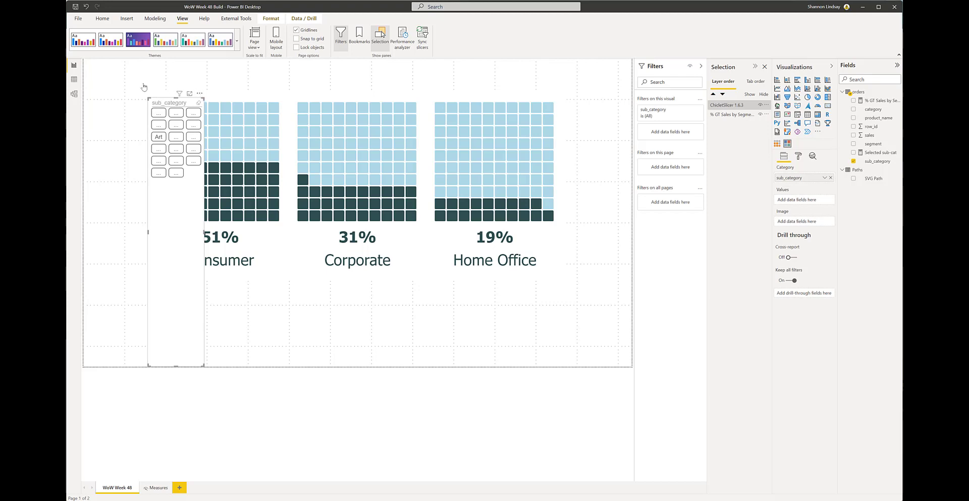
{"action": "left_click_drag", "start_coordinate": [199, 92], "coordinate": [135, 69]}
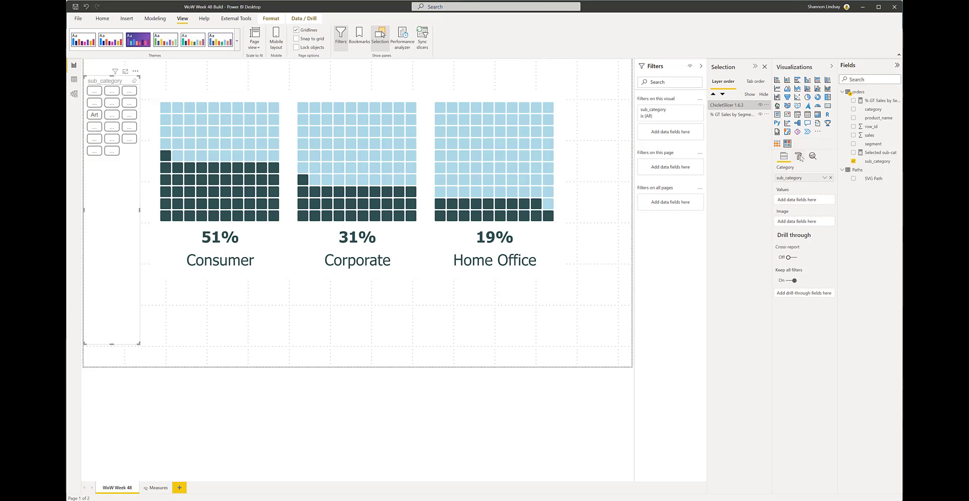
Set the chiclet slicer's general layout to 1 column.
{"action": "left_click", "coordinate": [799, 157]}
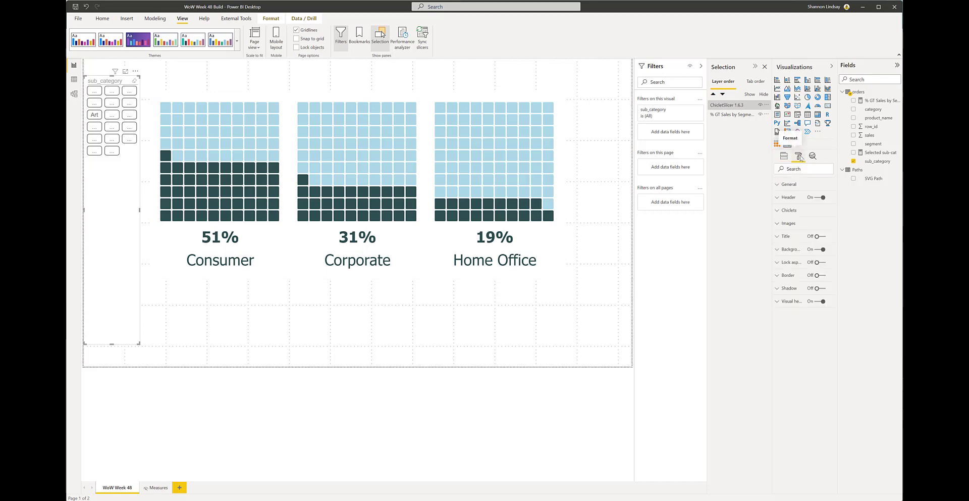
{"action": "left_click", "coordinate": [797, 186]}
{"action": "left_click", "coordinate": [807, 228]}
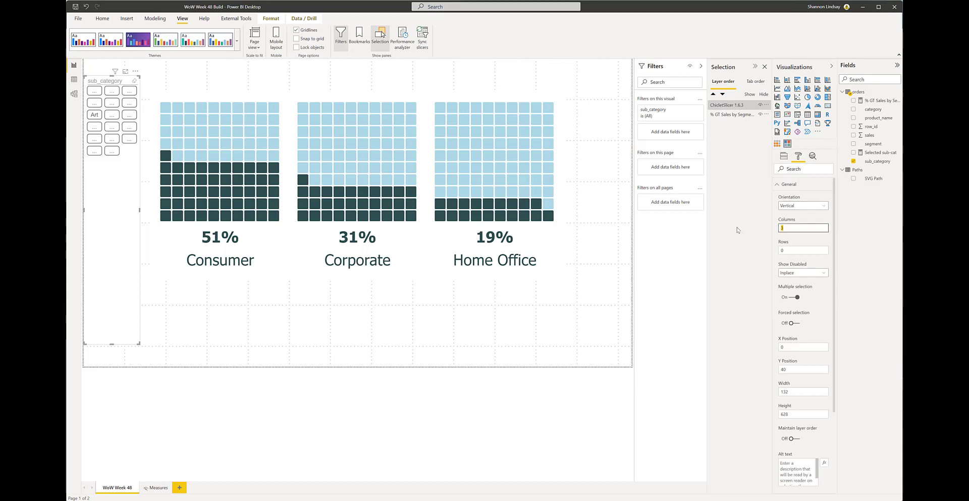
{"action": "type", "text": "1"}
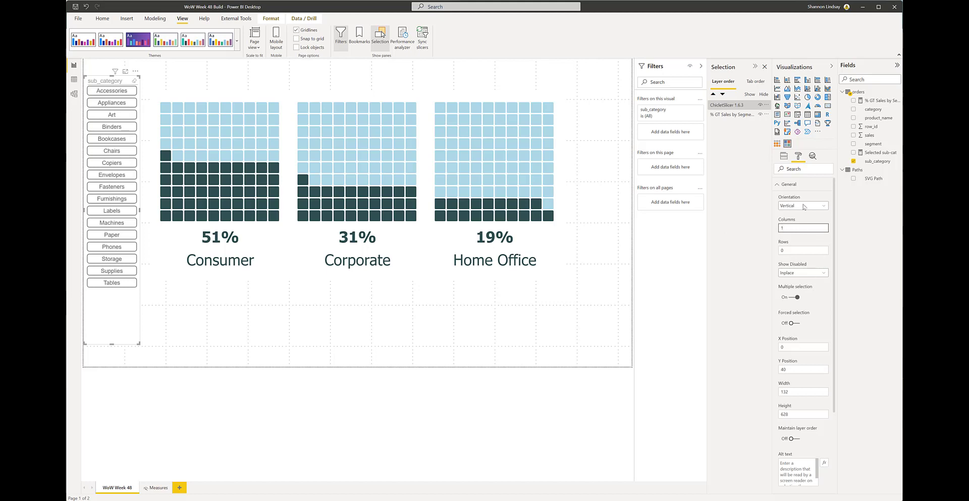
{"action": "left_click", "coordinate": [799, 185]}
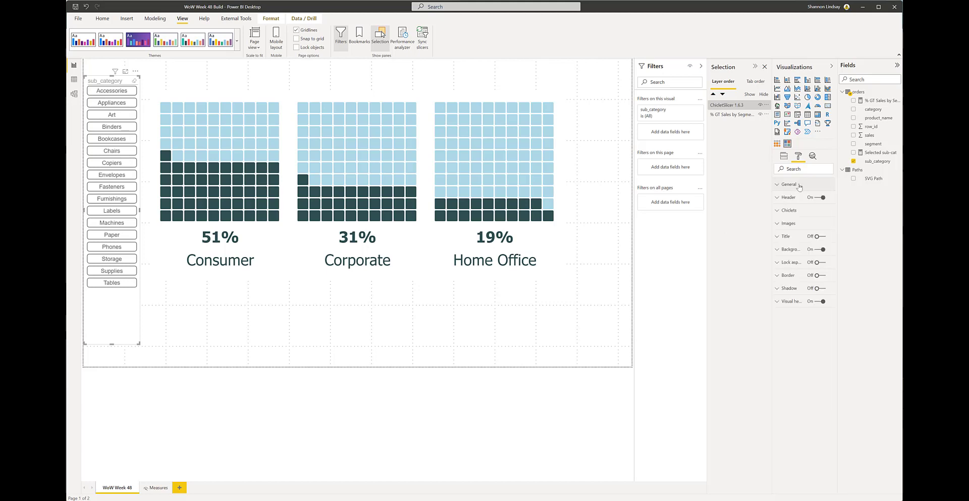
Increase the chiclets' text size to 14 pt.
{"action": "left_click", "coordinate": [796, 212]}
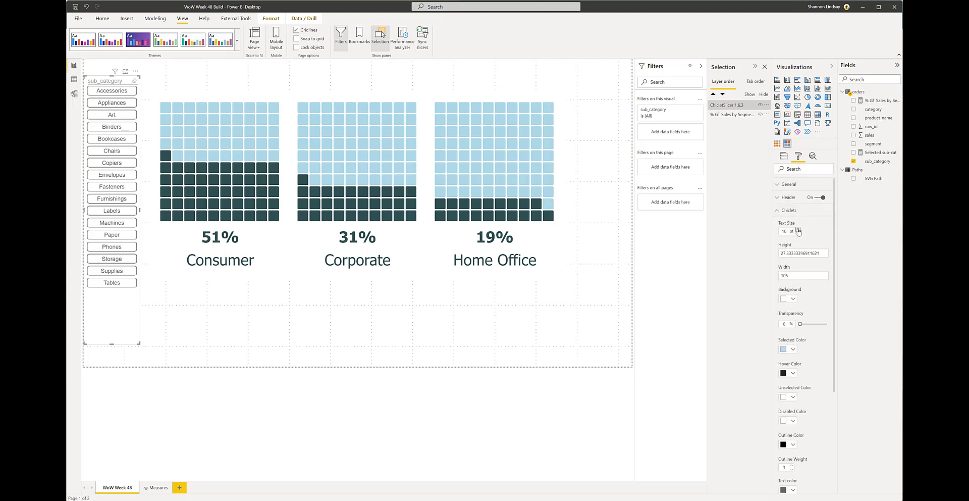
{"action": "left_click", "coordinate": [798, 230]}
{"action": "left_click", "coordinate": [798, 229]}
{"action": "left_click", "coordinate": [798, 229]}
{"action": "left_click", "coordinate": [798, 230]}
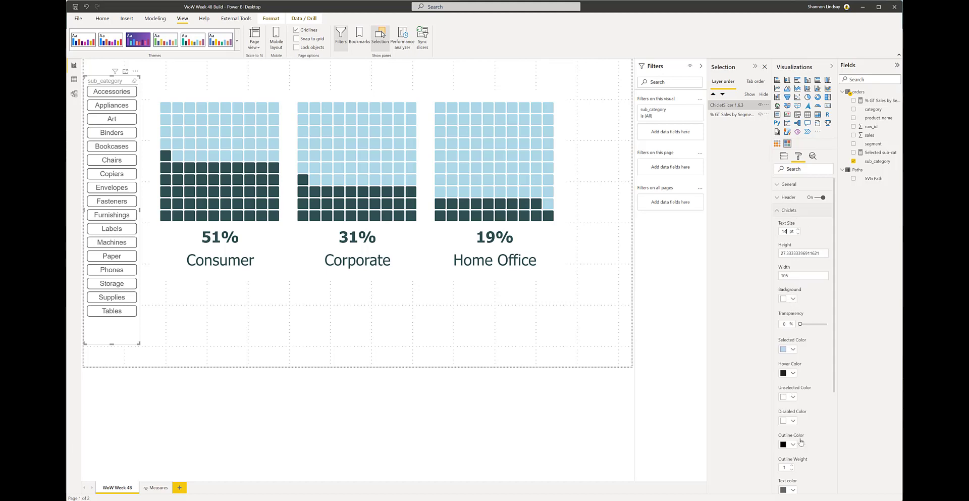
Change the chiclets' outline style to Square and turn off the slicer's background.
{"action": "scroll", "coordinate": [793, 318], "scroll_direction": "down", "scroll_amount": 2}
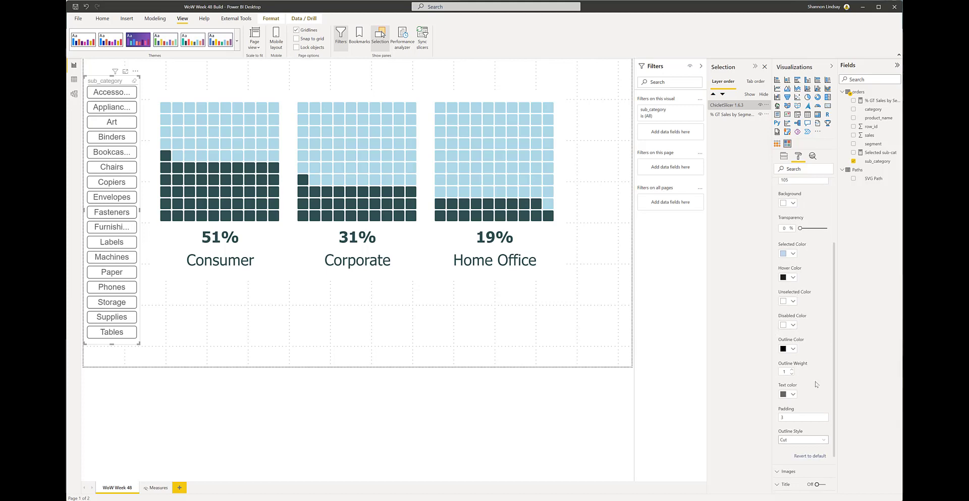
{"action": "left_click", "coordinate": [819, 440]}
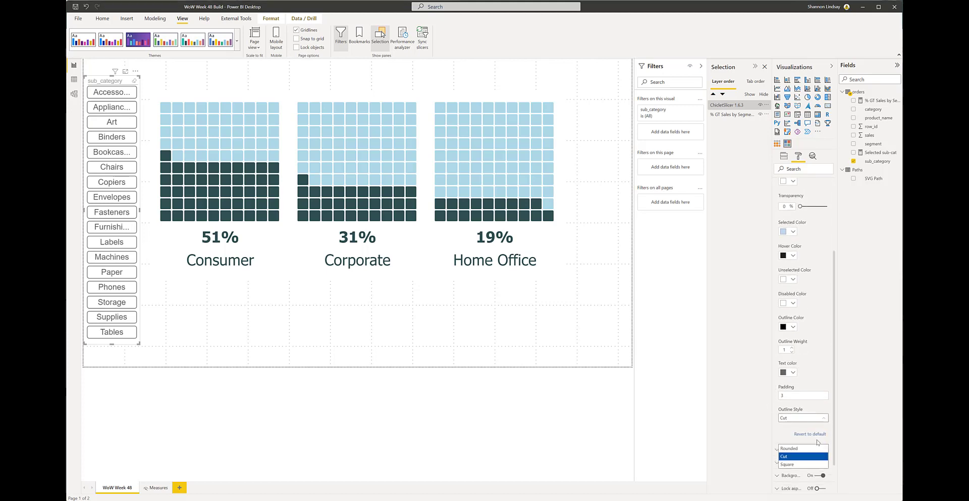
{"action": "left_click", "coordinate": [806, 464]}
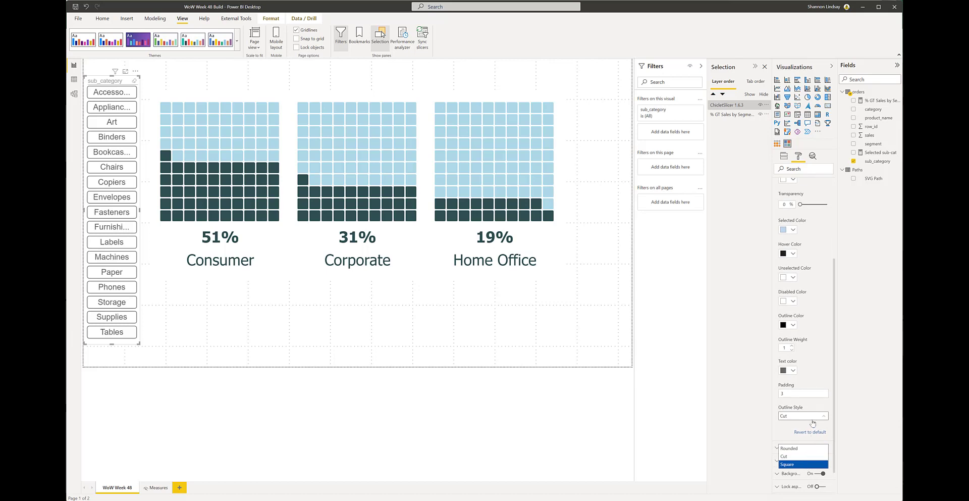
{"action": "left_click", "coordinate": [820, 475]}
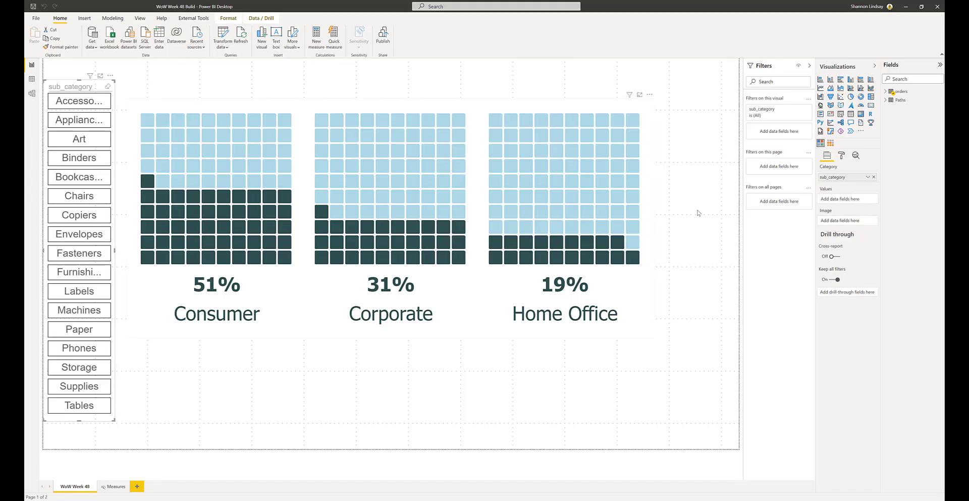
Rename the slicer's sub_category field to "Select a category" for this visual.
{"action": "double_click", "coordinate": [854, 176]}
{"action": "type", "text": "Select a category"}
{"action": "key", "text": "Return"}
Set the chiclets' selected color and outline color to the waffle chart's light blue.
{"action": "left_click", "coordinate": [841, 155]}
{"action": "scroll", "coordinate": [842, 237], "scroll_direction": "down", "scroll_amount": 3}
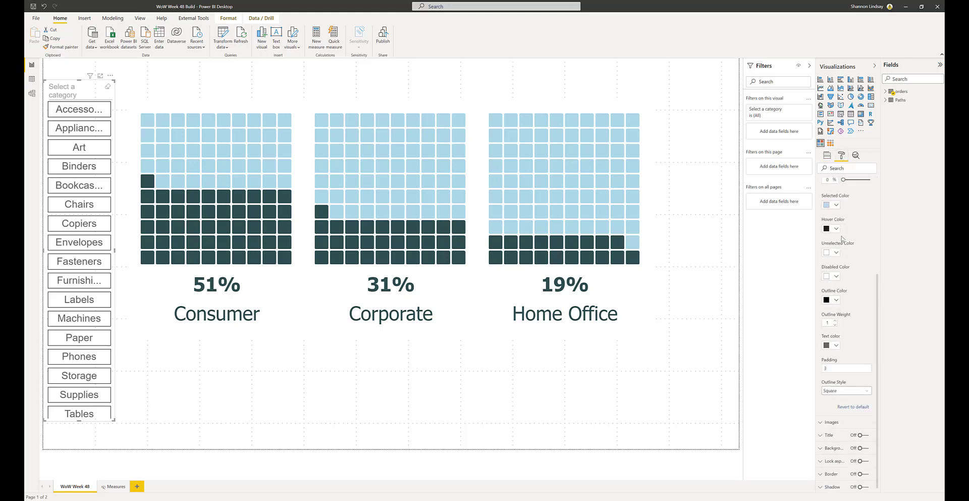
{"action": "left_click", "coordinate": [836, 253]}
{"action": "left_click", "coordinate": [840, 364]}
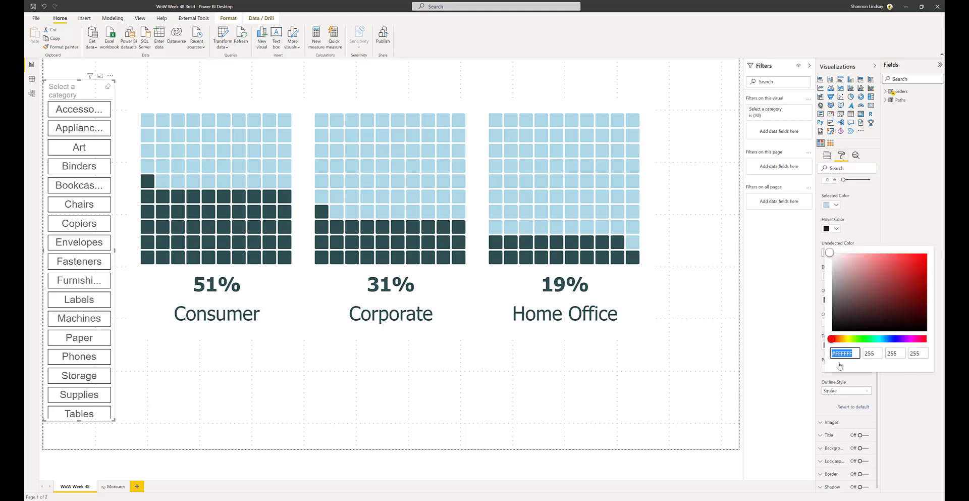
{"action": "left_click", "coordinate": [861, 230]}
{"action": "left_click", "coordinate": [837, 205]}
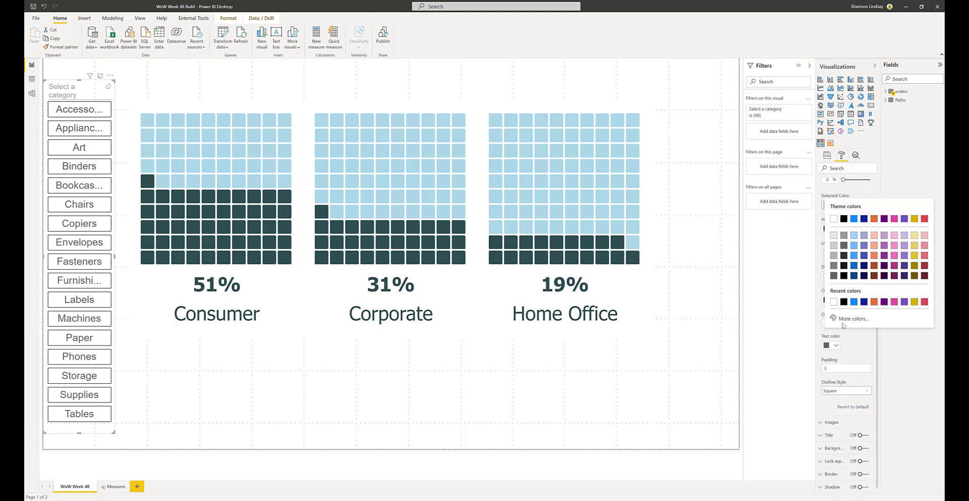
{"action": "left_click", "coordinate": [843, 317]}
{"action": "left_click", "coordinate": [822, 290]}
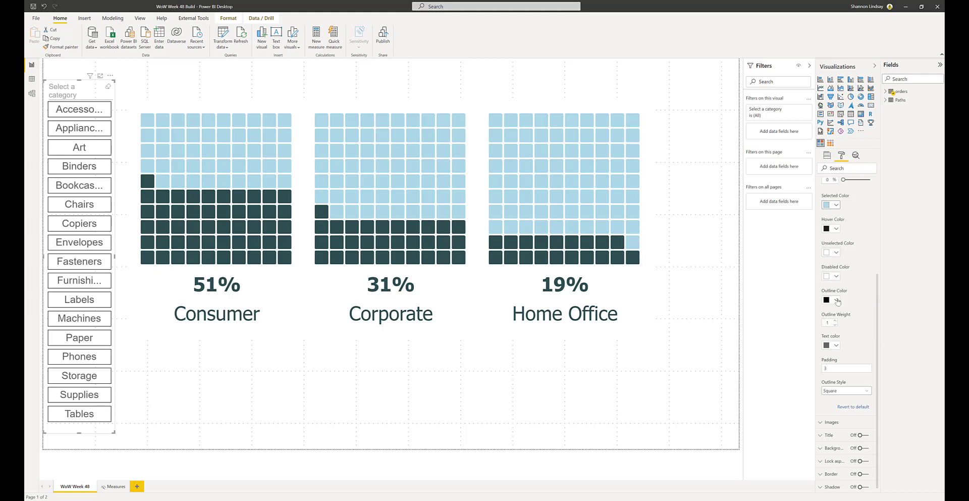
{"action": "left_click", "coordinate": [836, 300]}
{"action": "left_click", "coordinate": [834, 397]}
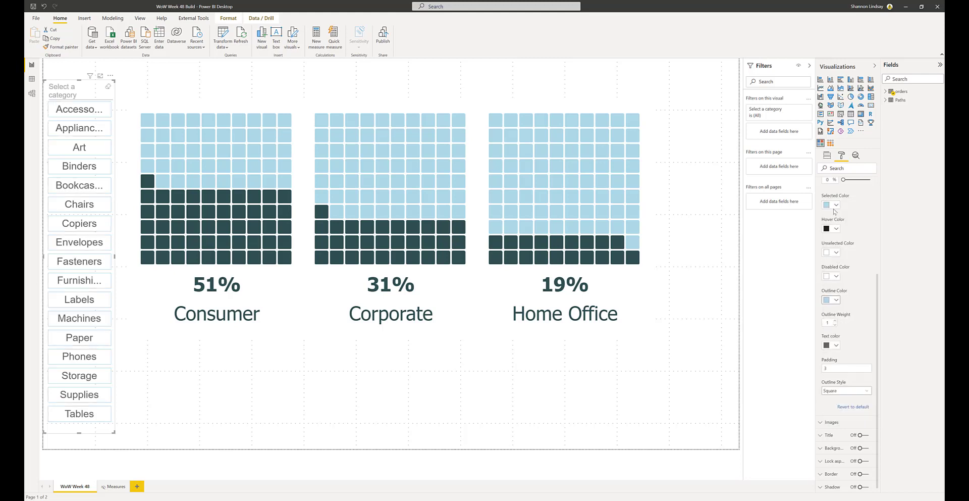
Set the chiclets' unselected color to a very pale blue and match the outline color to it.
{"action": "left_click", "coordinate": [837, 253]}
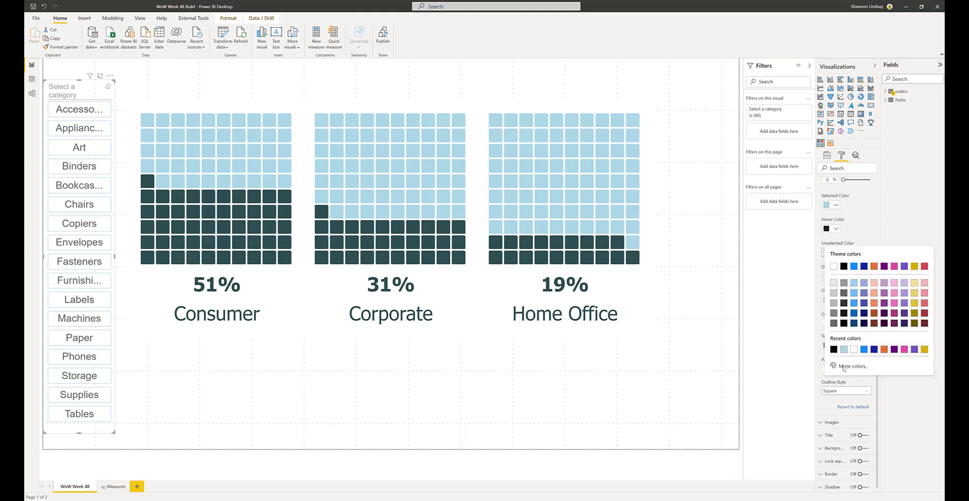
{"action": "left_click", "coordinate": [842, 365]}
{"action": "left_click", "coordinate": [822, 357]}
{"action": "left_click", "coordinate": [837, 300]}
{"action": "left_click", "coordinate": [834, 397]}
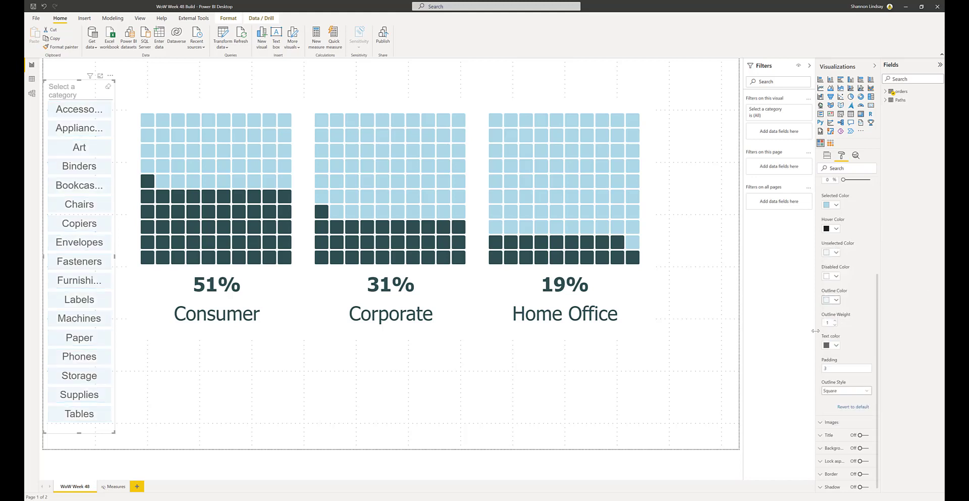
Widen the slicer slightly to fit its full names, and move the waffle chart up and right to line up with the slicer's top.
{"action": "left_click_drag", "start_coordinate": [116, 259], "coordinate": [122, 258]}
{"action": "left_click", "coordinate": [659, 75]}
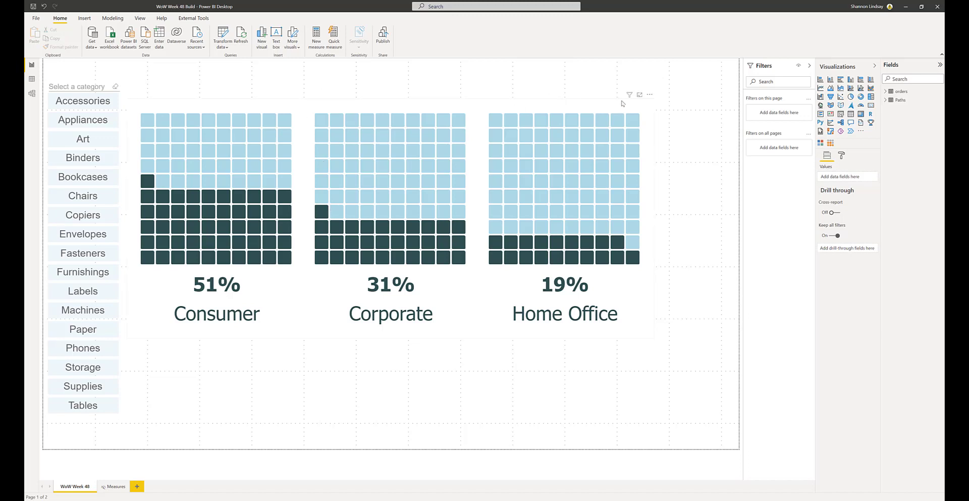
{"action": "left_click", "coordinate": [649, 102]}
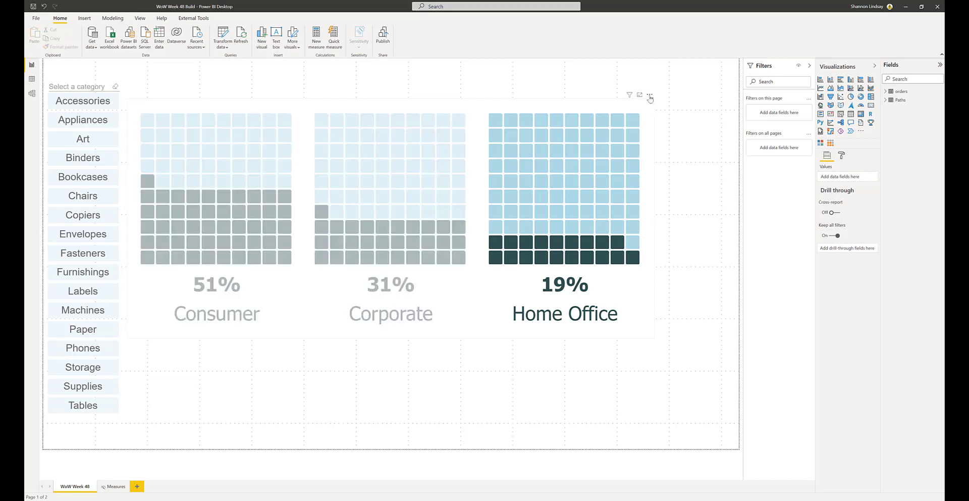
{"action": "left_click", "coordinate": [650, 95]}
{"action": "left_click", "coordinate": [642, 109]}
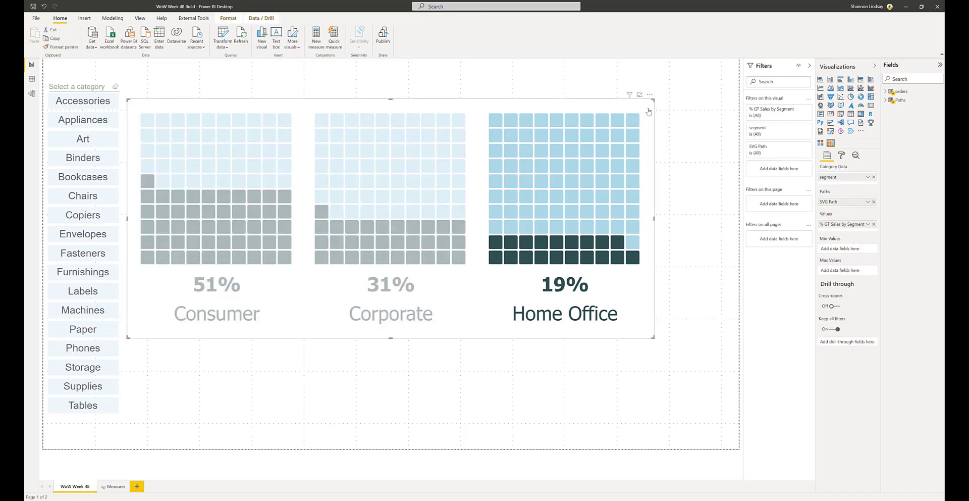
{"action": "left_click_drag", "start_coordinate": [653, 101], "coordinate": [660, 80]}
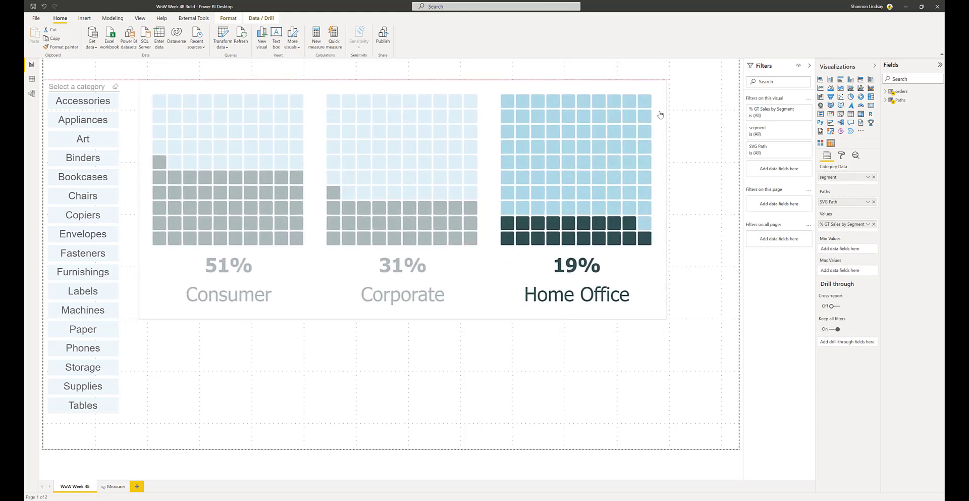
{"action": "left_click", "coordinate": [451, 378]}
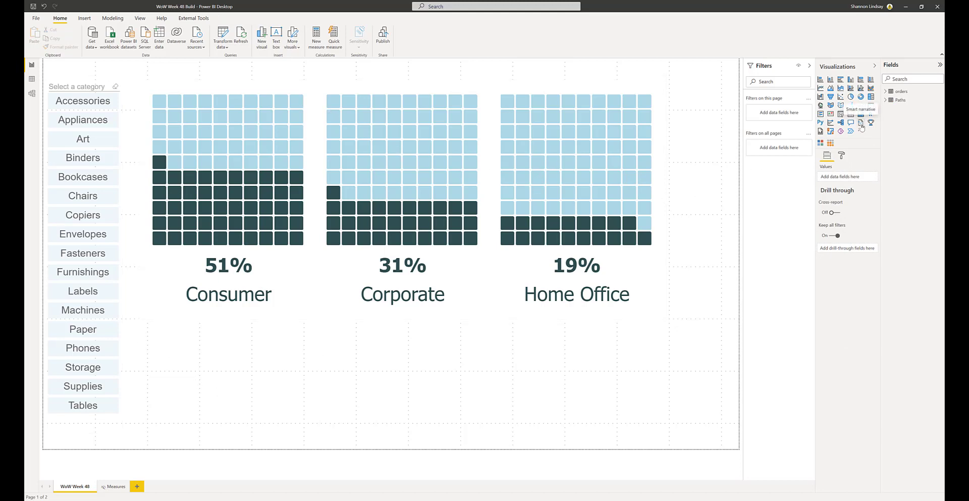
Insert a text box below the waffle chart and start its sentence with "Of".
{"action": "left_click", "coordinate": [274, 48]}
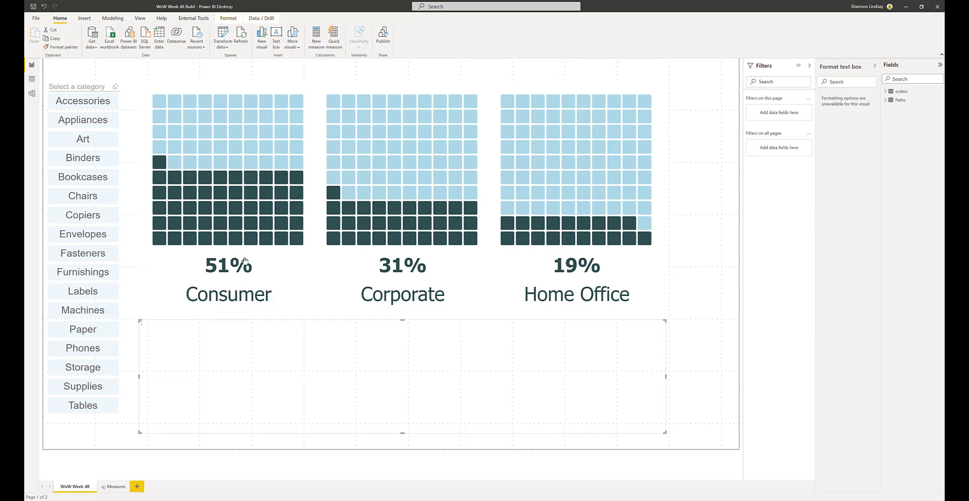
{"action": "left_click", "coordinate": [226, 353]}
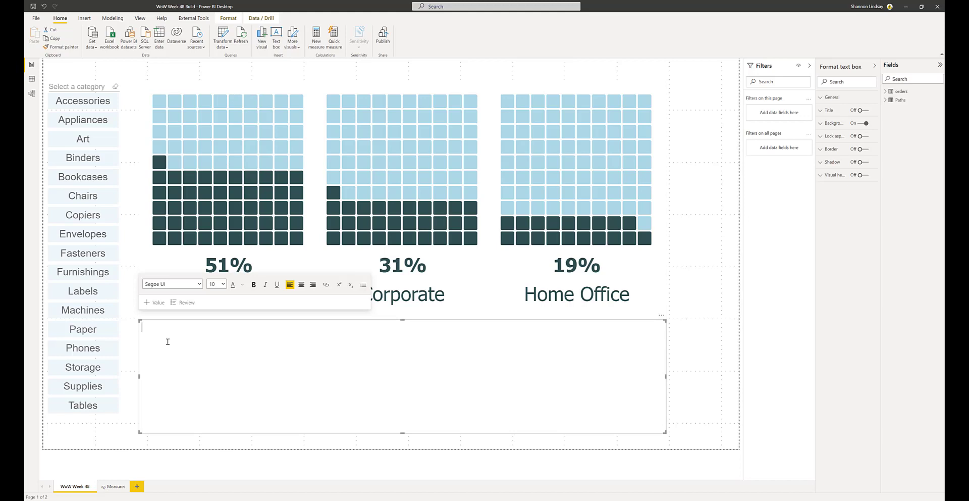
{"action": "type", "text": "Of"}
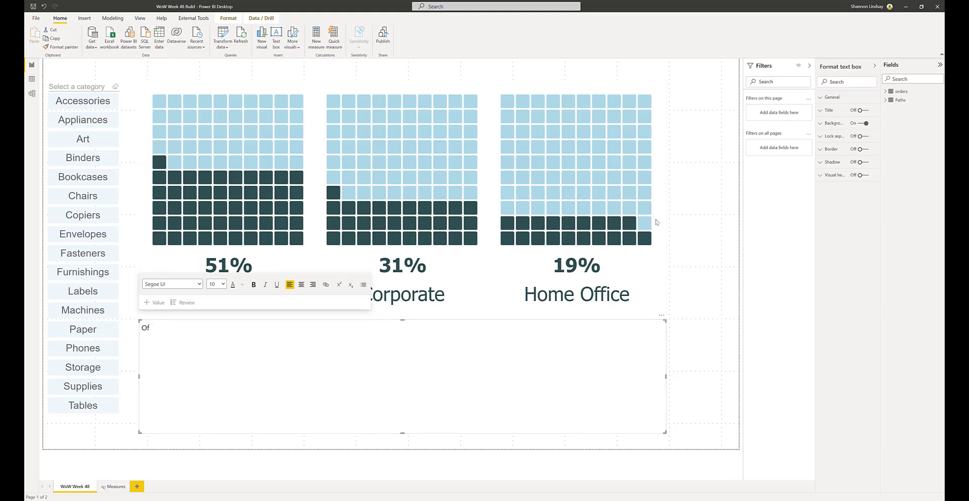
Add a dynamic value after "Of" calculated from the selected sub-cat measure and name it "selected sub-cat".
{"action": "left_click", "coordinate": [887, 101]}
{"action": "left_click", "coordinate": [886, 91]}
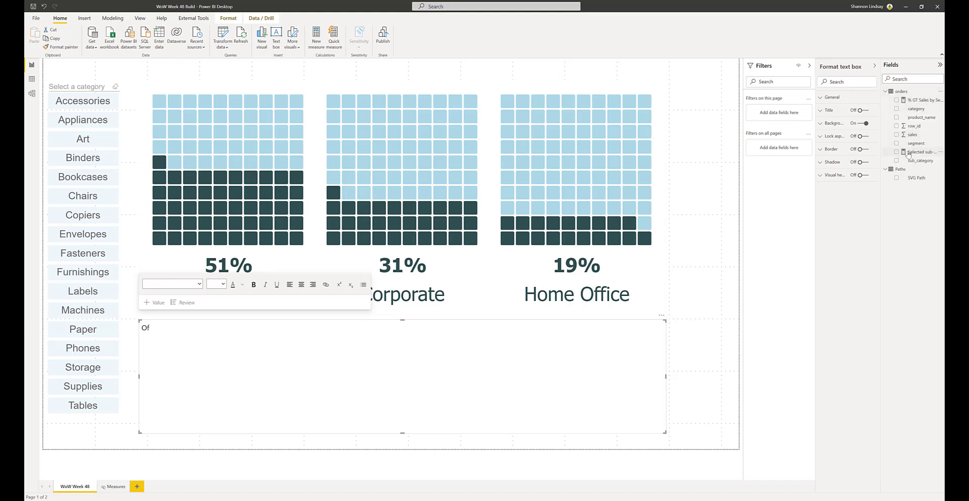
{"action": "left_click", "coordinate": [160, 327]}
{"action": "left_click", "coordinate": [157, 304]}
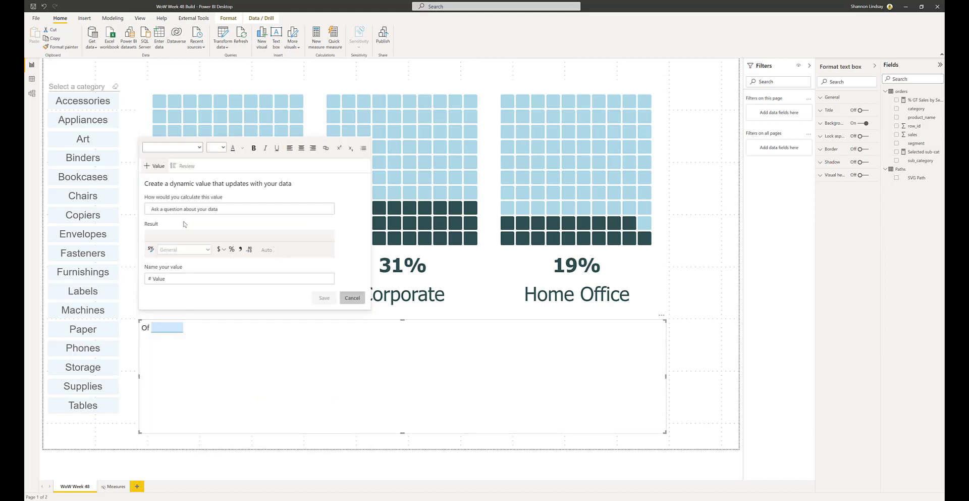
{"action": "type", "text": "selected sub-cat"}
{"action": "left_click", "coordinate": [184, 224]}
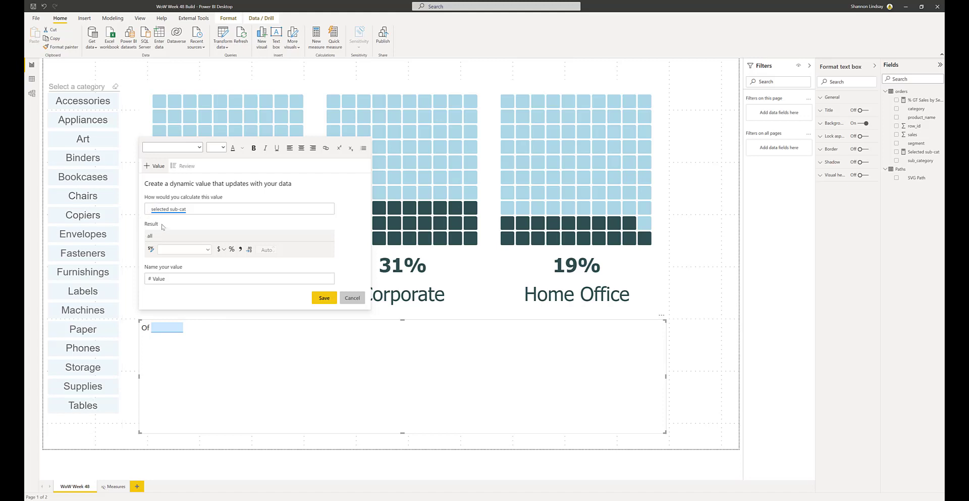
{"action": "left_click_drag", "start_coordinate": [166, 279], "coordinate": [153, 278]}
{"action": "type", "text": "selected sub-cat"}
{"action": "left_click", "coordinate": [323, 298]}
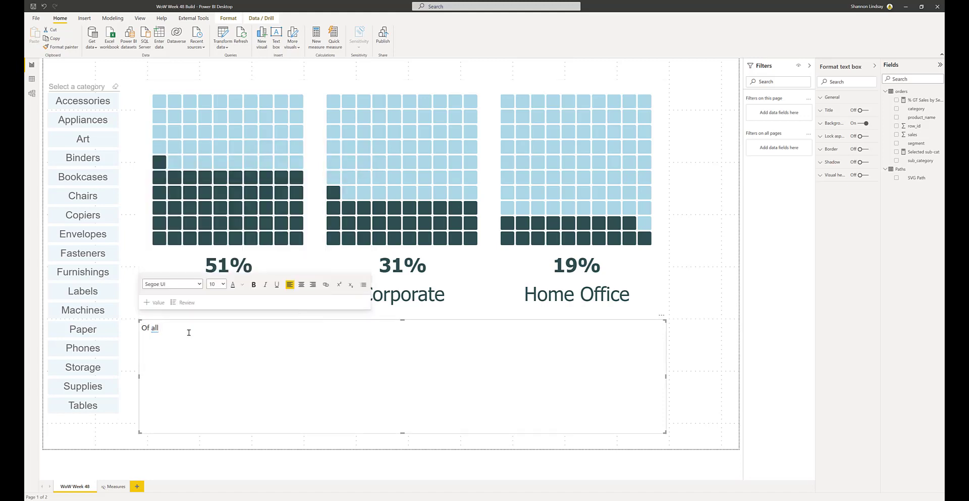
Continue the sentence with "Superstore sales," and add a dynamic value calculated as "% GT sales by segment Consumer".
{"action": "type", "text": "Superstore sales,"}
{"action": "left_click", "coordinate": [155, 302]}
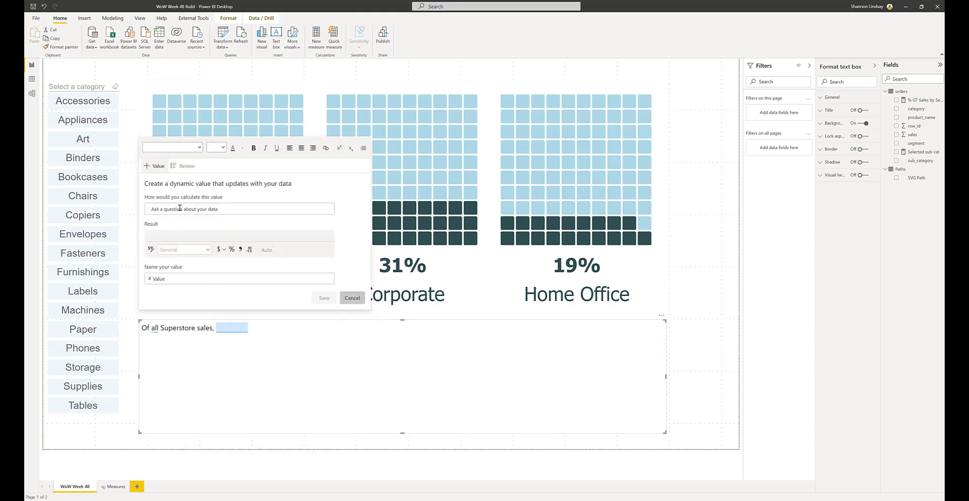
{"action": "type", "text": "% GT Sa"}
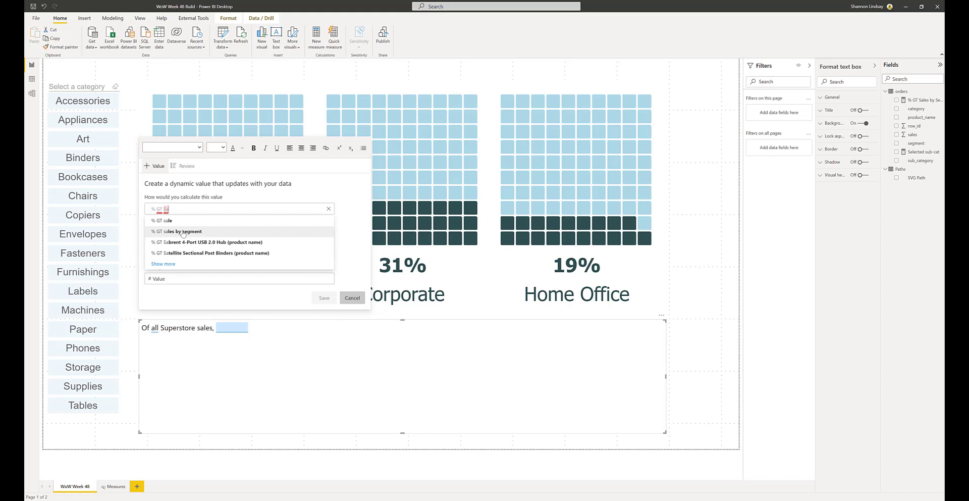
{"action": "left_click", "coordinate": [183, 232]}
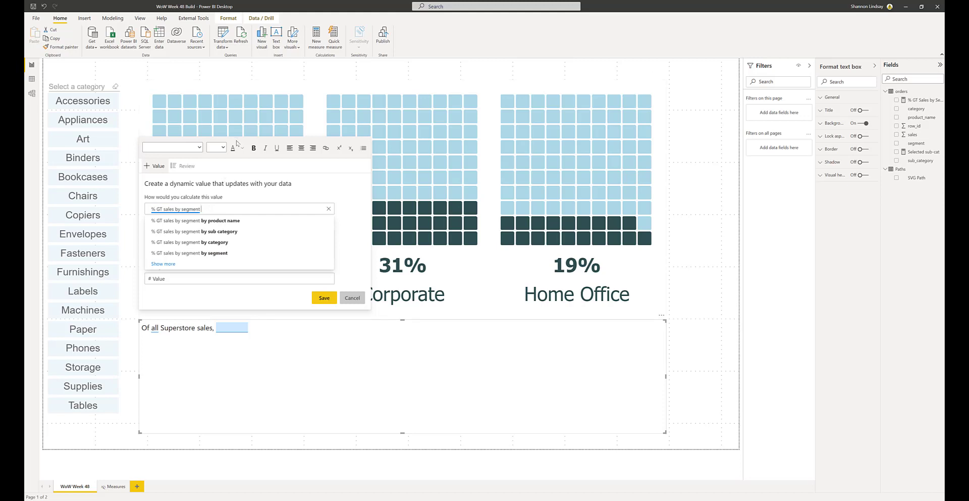
{"action": "left_click", "coordinate": [304, 190]}
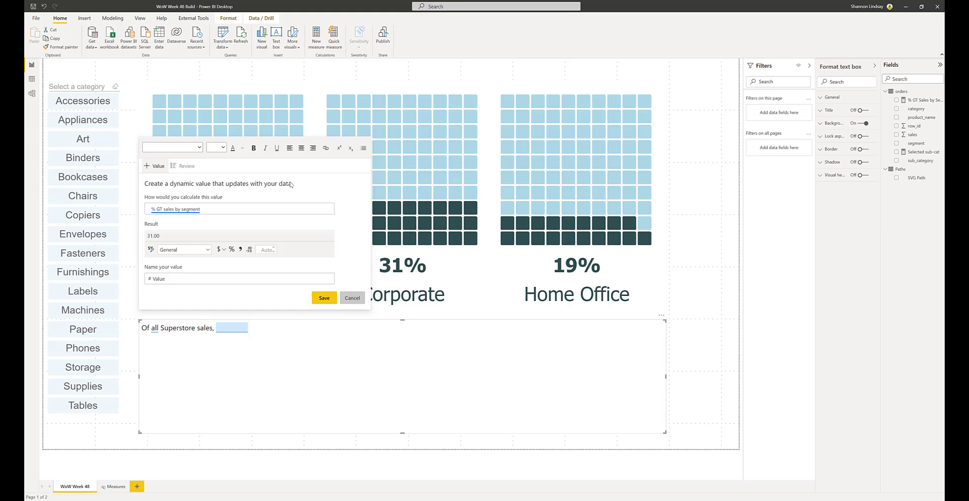
{"action": "left_click", "coordinate": [236, 209]}
{"action": "type", "text": "Con"}
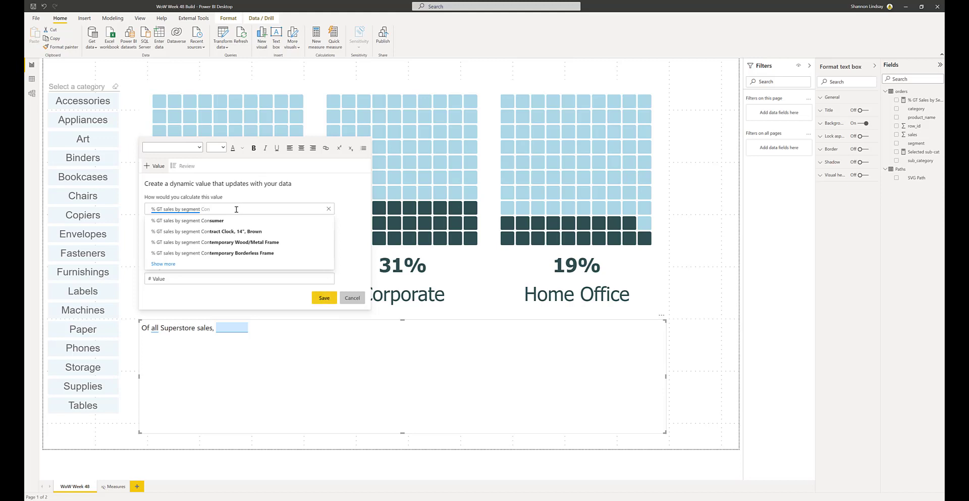
{"action": "left_click", "coordinate": [234, 221]}
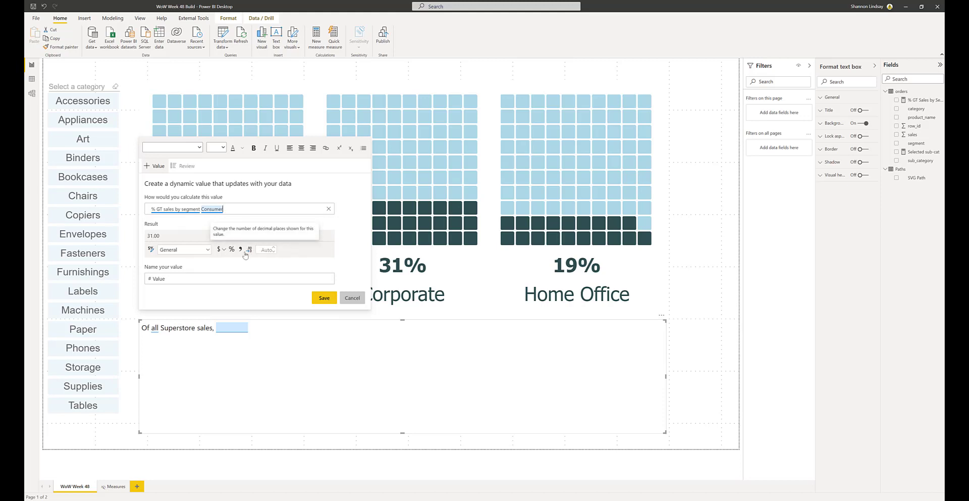
Show the Consumer share value with 0 decimal places and save it as "% GT Consumer".
{"action": "left_click", "coordinate": [266, 251]}
{"action": "type", "text": "0"}
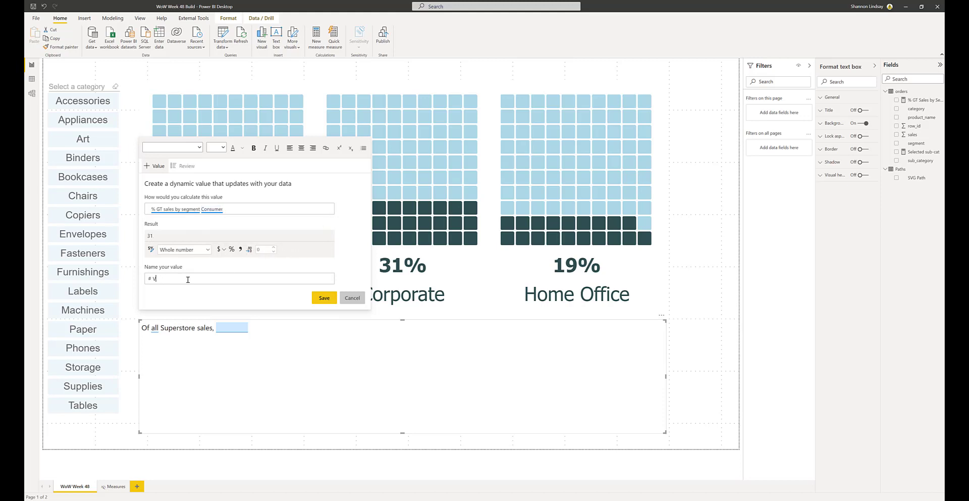
{"action": "key", "text": "BackSpace"}
{"action": "type", "text": "% GT Consumer"}
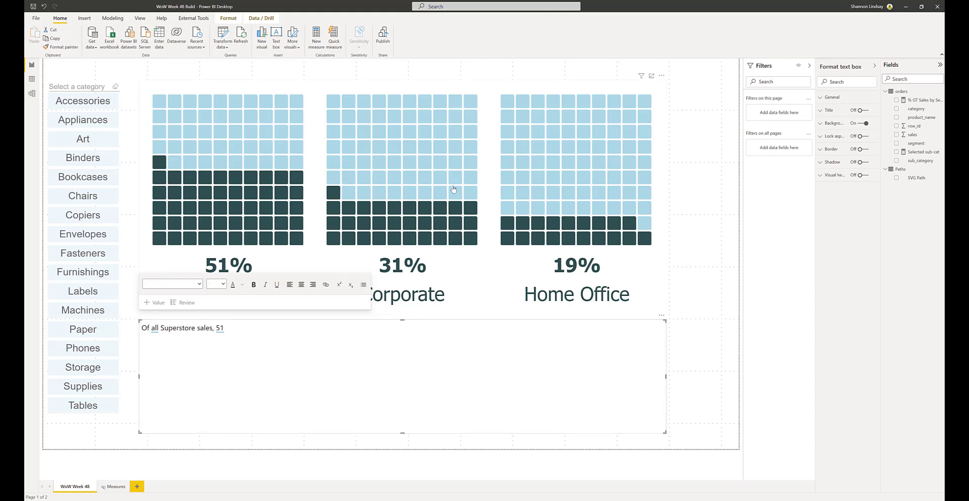
{"action": "left_click", "coordinate": [424, 87]}
Continue the text after the share value with "% of all sales were from the consumer sector, representing".
{"action": "left_click", "coordinate": [243, 335]}
{"action": "type", "text": "% of all sales were from the cons"}
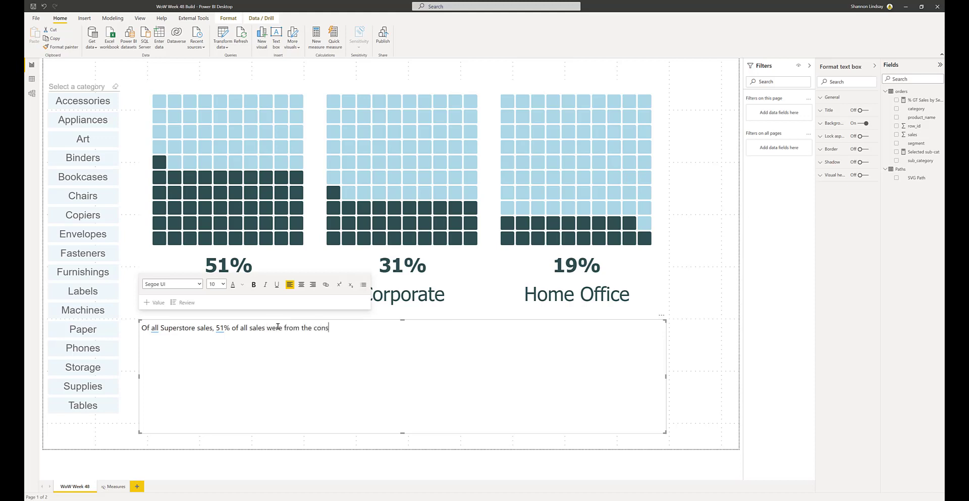
{"action": "type", "text": "umer sector, representing"}
Add a dynamic value after "representing" calculated as "total sales Consumer".
{"action": "left_click", "coordinate": [157, 303]}
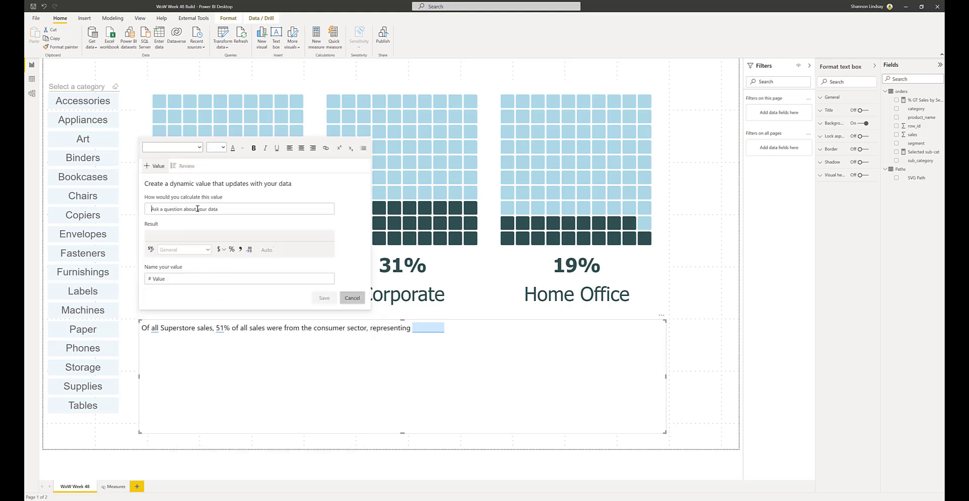
{"action": "type", "text": "total "}
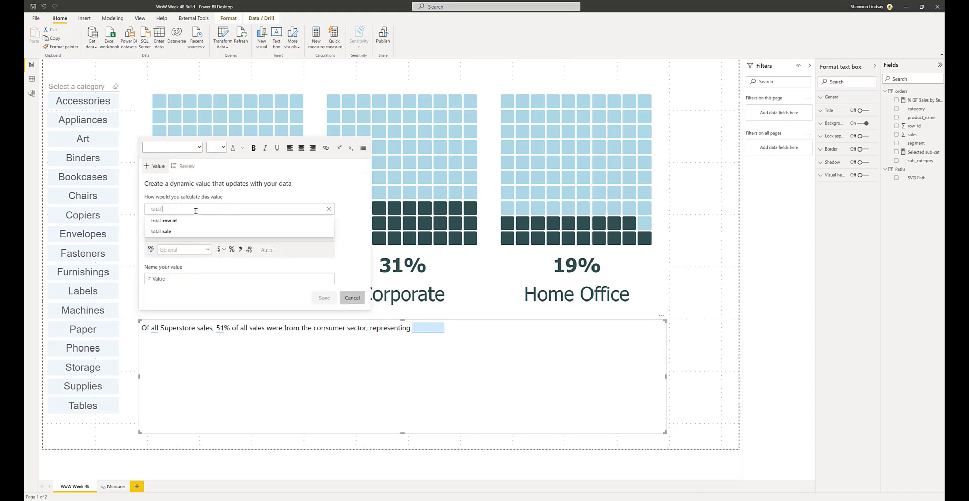
{"action": "type", "text": "sales consu"}
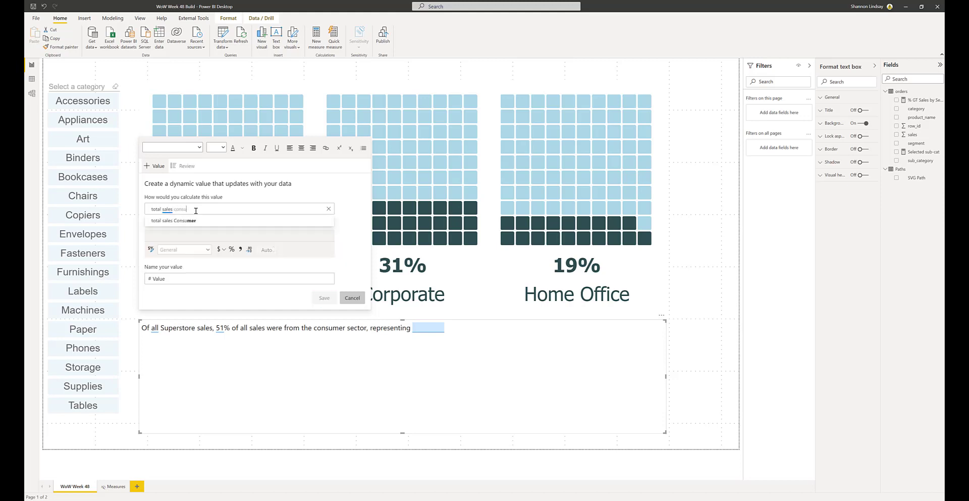
{"action": "left_click", "coordinate": [169, 221]}
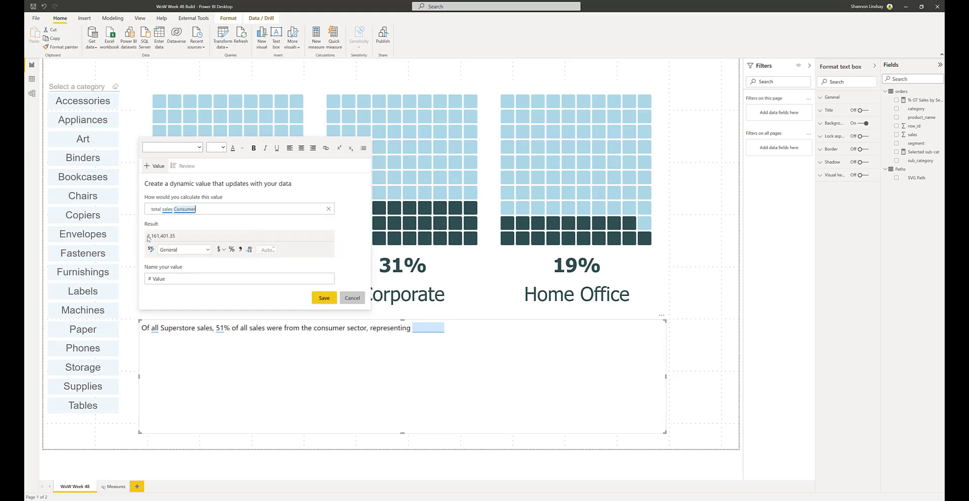
Format the sales value as currency with a thousands separator and 0 decimals, name it "Consumer sales", and end the sentence with a period.
{"action": "left_click", "coordinate": [222, 249]}
{"action": "left_click", "coordinate": [240, 248]}
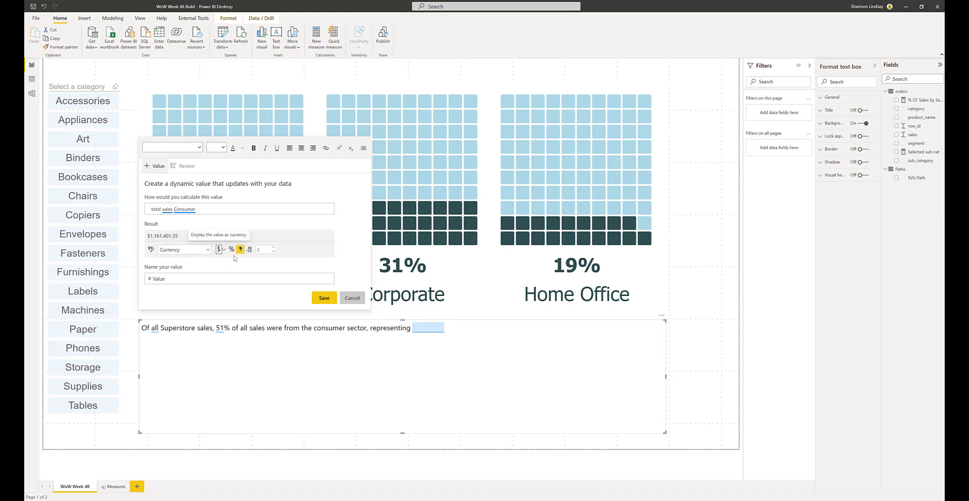
{"action": "left_click", "coordinate": [274, 252]}
{"action": "left_click", "coordinate": [274, 252]}
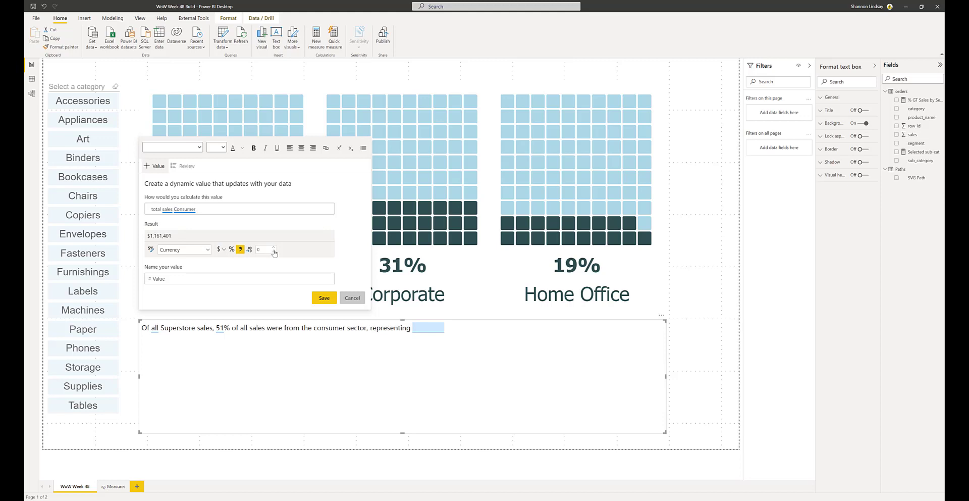
{"action": "double_click", "coordinate": [160, 278]}
{"action": "type", "text": "Consumer sales"}
{"action": "left_click", "coordinate": [323, 298]}
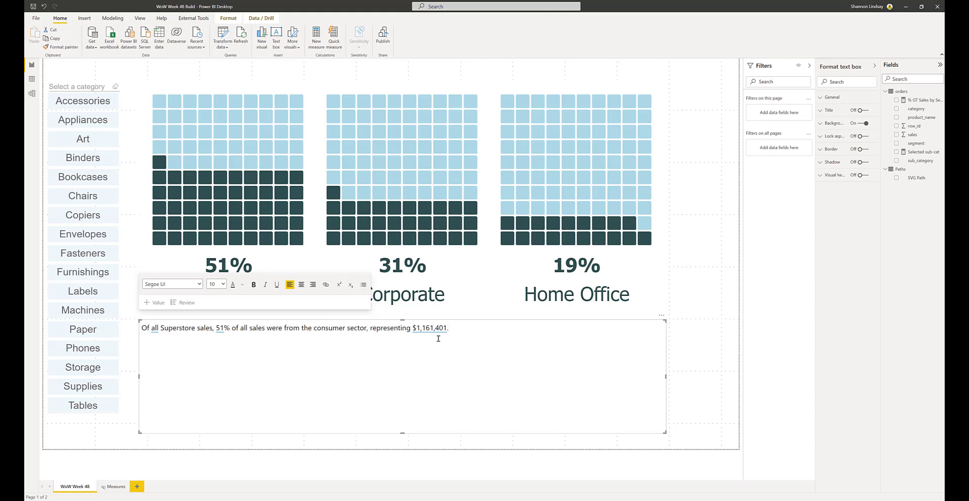
Set the font size of the whole text box sentence to 28.
{"action": "key", "text": "ctrl+a"}
{"action": "left_click", "coordinate": [222, 284]}
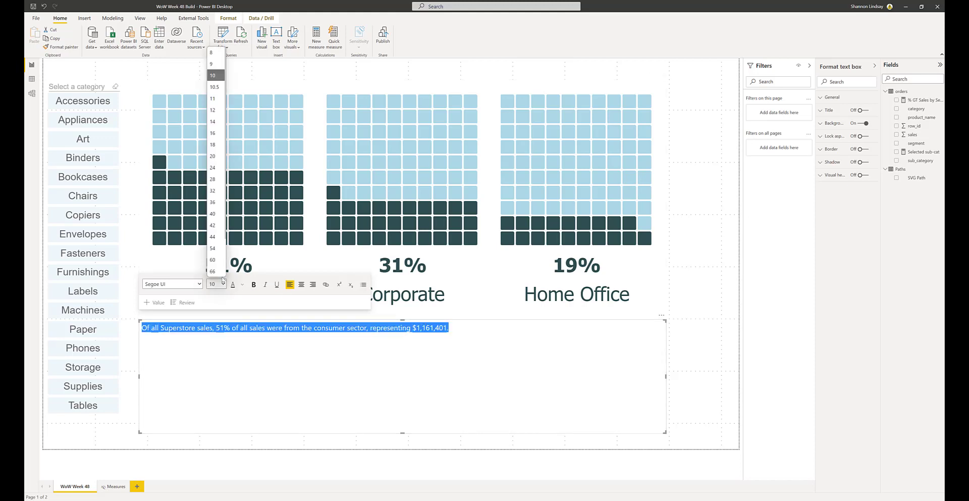
{"action": "left_click", "coordinate": [213, 179]}
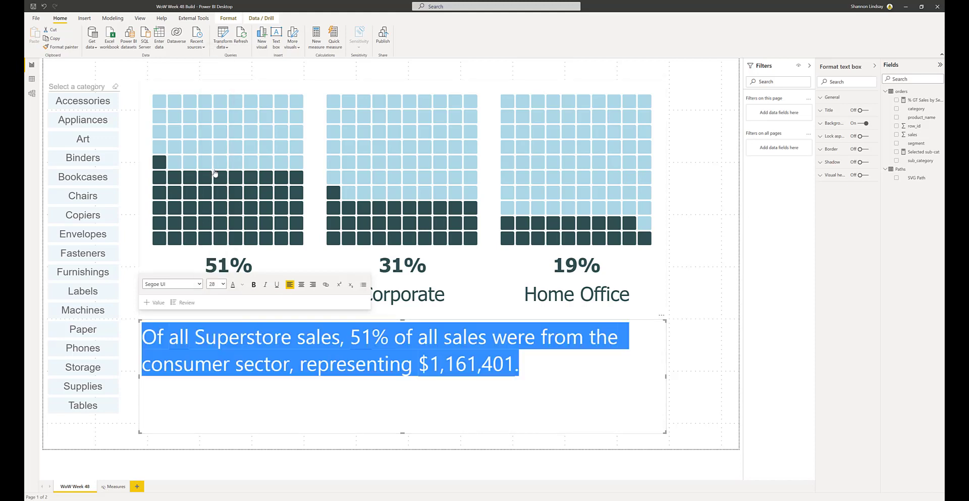
{"action": "left_click", "coordinate": [535, 367]}
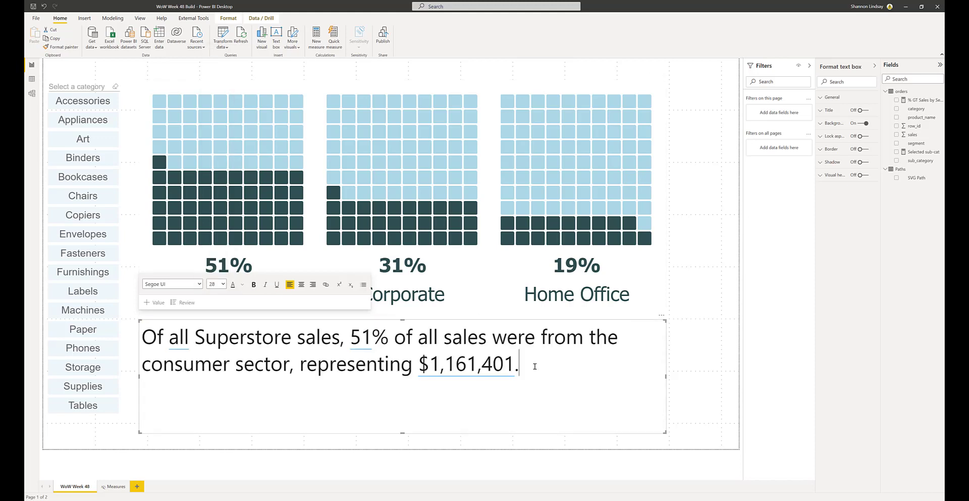
Make the Consumer percentage value in the sentence bold.
{"action": "double_click", "coordinate": [372, 341]}
{"action": "key", "text": "ctrl+b"}
{"action": "left_click", "coordinate": [537, 365]}
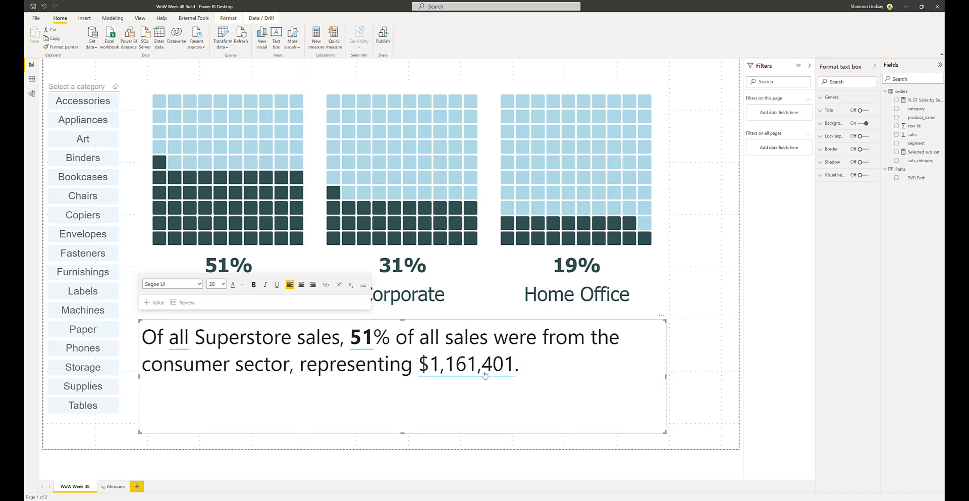
Review the text box's dynamic values and check which filters and slicers affect the Consumer value.
{"action": "left_click", "coordinate": [185, 302]}
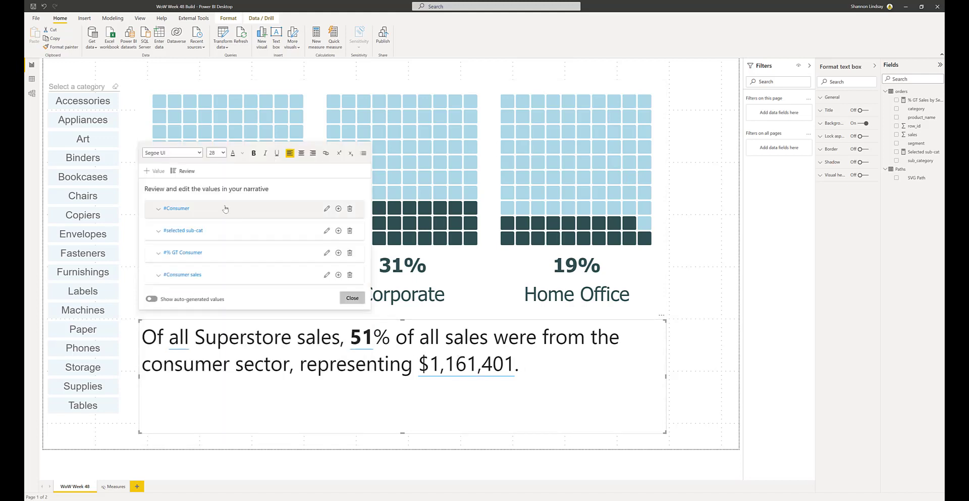
{"action": "left_click", "coordinate": [160, 211]}
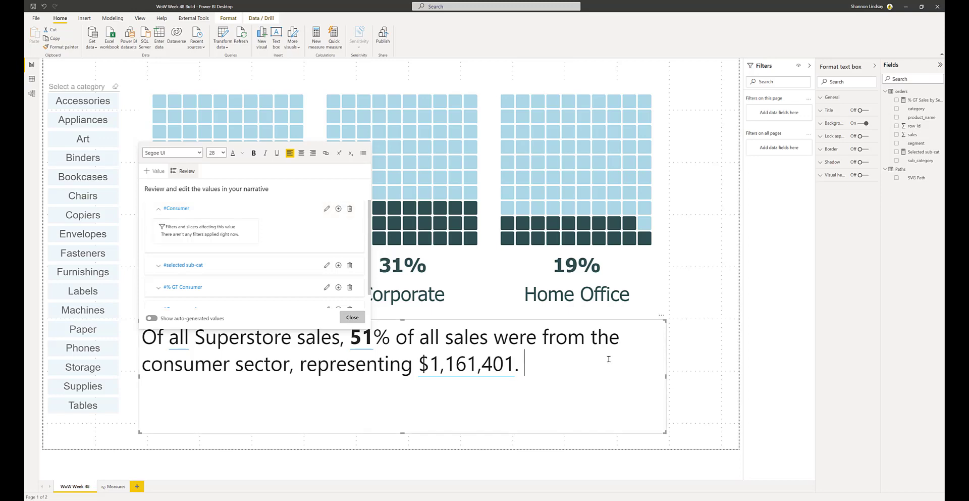
{"action": "left_click", "coordinate": [724, 376]}
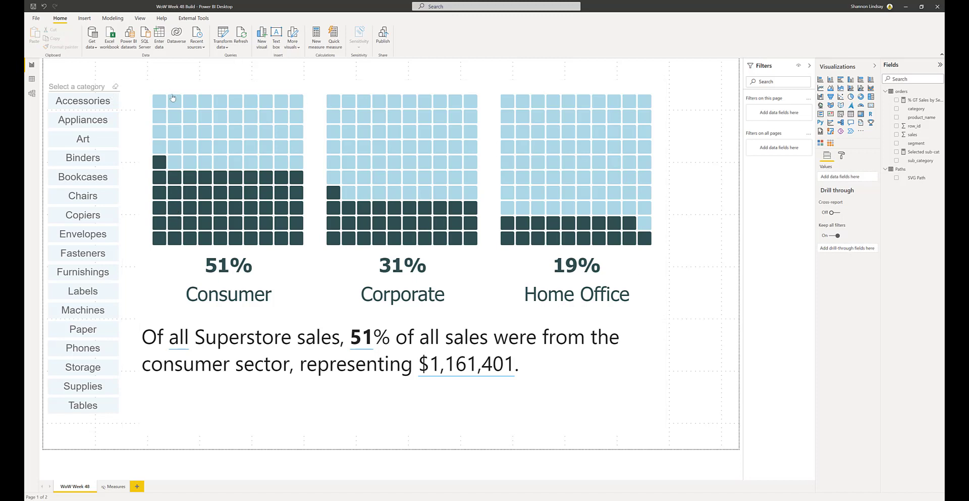
Move the category slicer slightly right and down, closer to the waffle chart.
{"action": "left_click", "coordinate": [193, 91]}
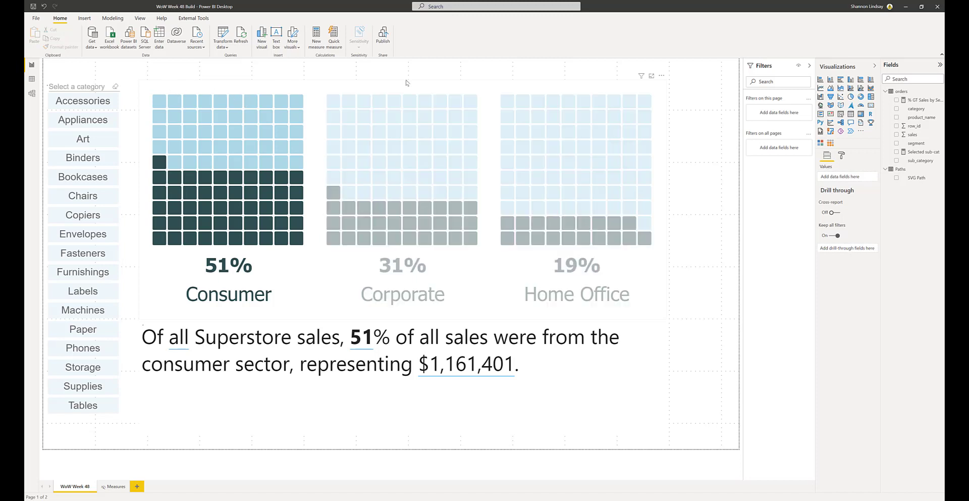
{"action": "left_click", "coordinate": [240, 93]}
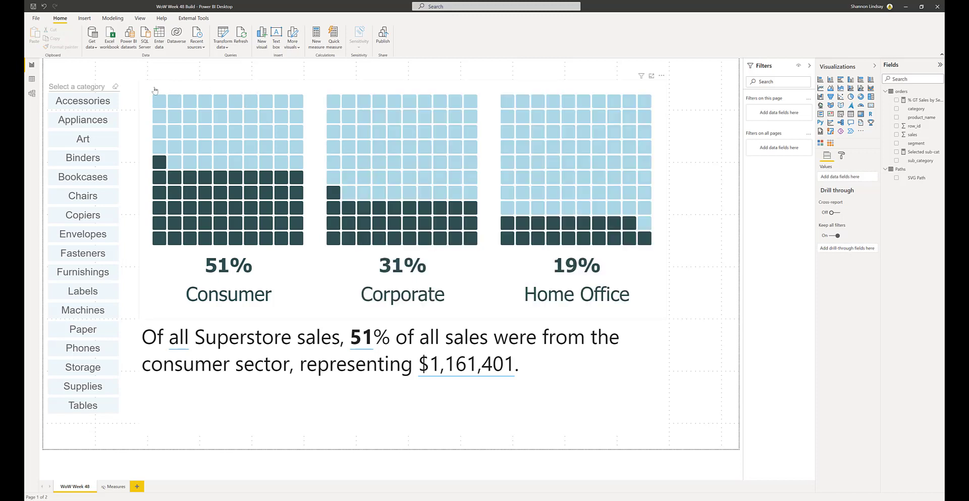
{"action": "left_click", "coordinate": [116, 83]}
{"action": "mouse_move", "coordinate": [117, 78]}
{"action": "left_mouse_down"}
{"action": "mouse_move", "coordinate": [123, 90]}
{"action": "mouse_move", "coordinate": [127, 81]}
{"action": "left_mouse_up"}
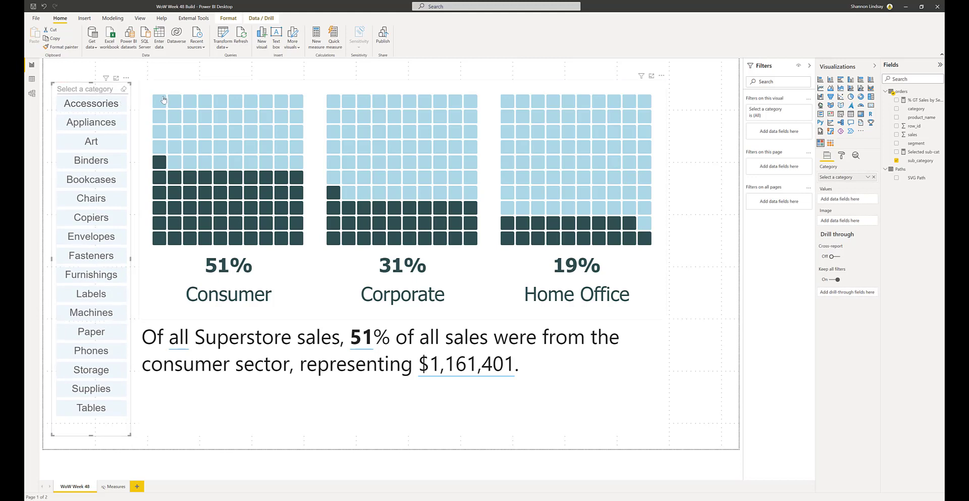
Insert a rectangle shape on the report page.
{"action": "left_click", "coordinate": [85, 60]}
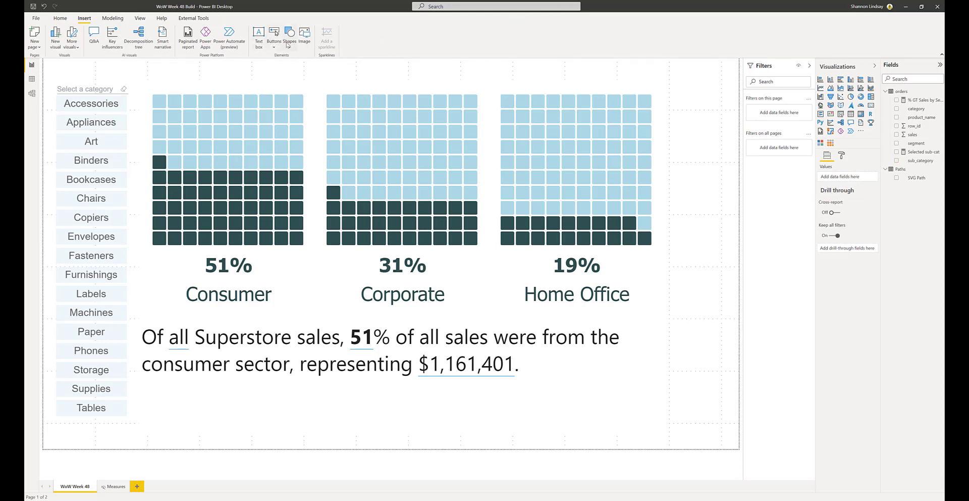
{"action": "left_click", "coordinate": [289, 46]}
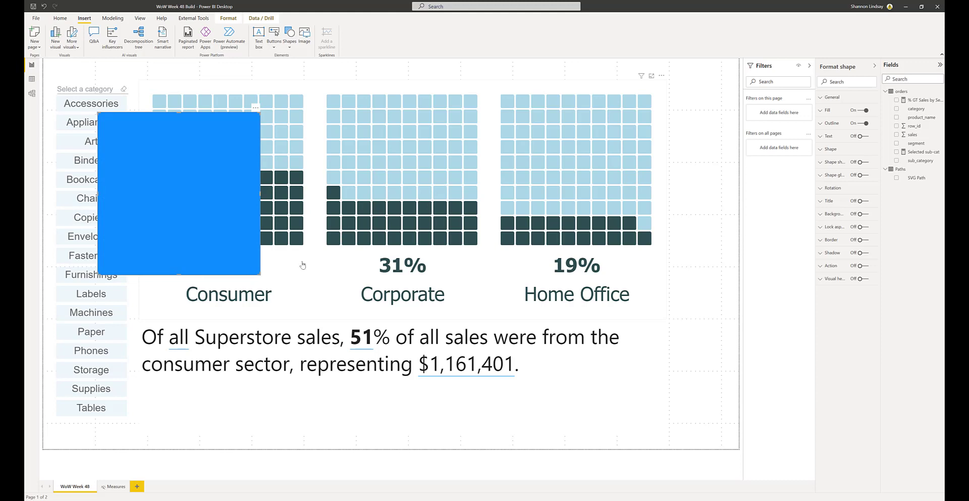
Resize the rectangle into a thin horizontal band and place it along the page's upper edge, spanning the full page width.
{"action": "left_click_drag", "start_coordinate": [255, 275], "coordinate": [736, 132]}
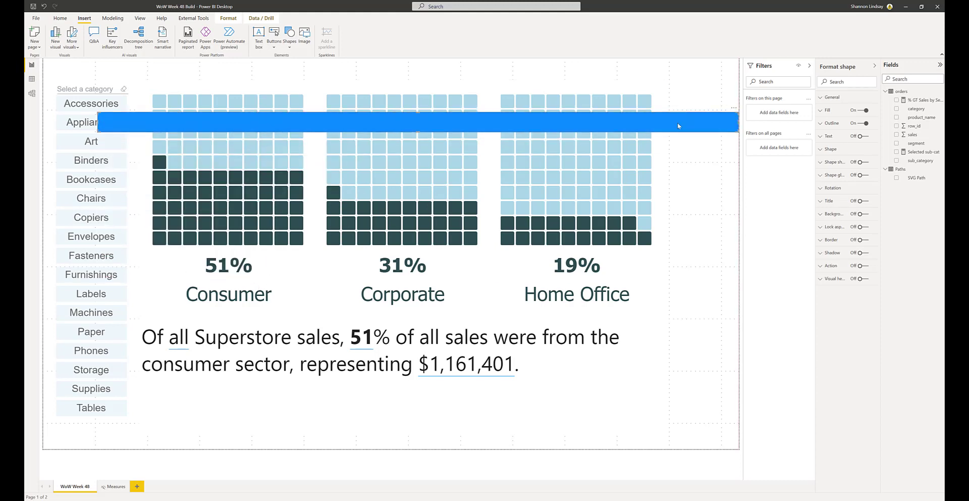
{"action": "left_click_drag", "start_coordinate": [677, 123], "coordinate": [623, 69]}
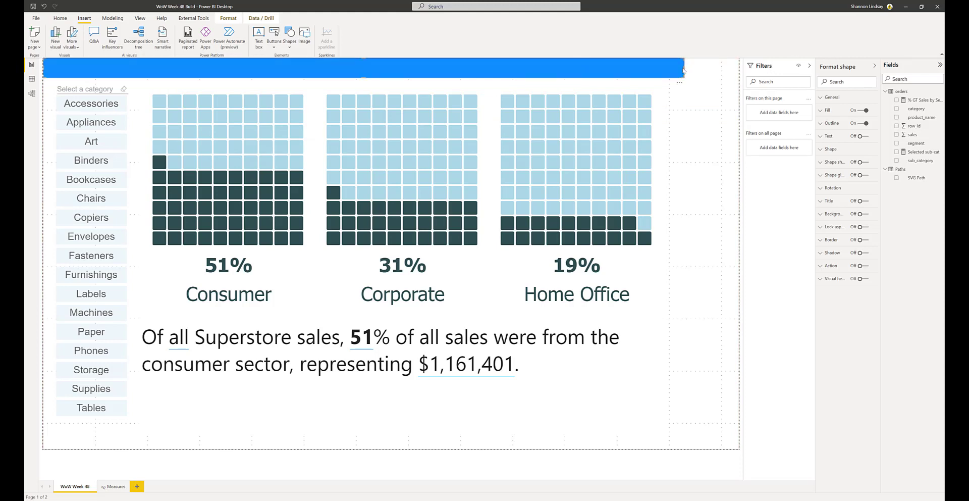
{"action": "left_click", "coordinate": [684, 70]}
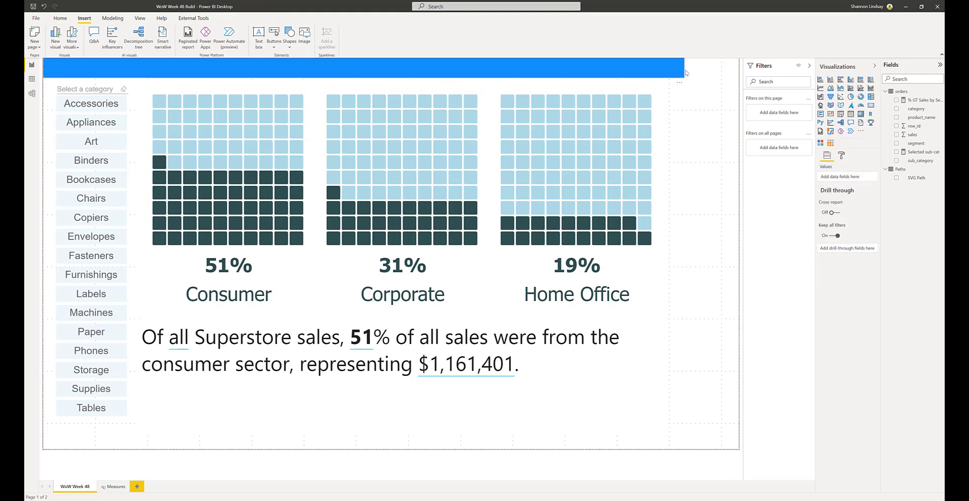
{"action": "left_click", "coordinate": [684, 70]}
{"action": "left_click_drag", "start_coordinate": [685, 71], "coordinate": [748, 71]}
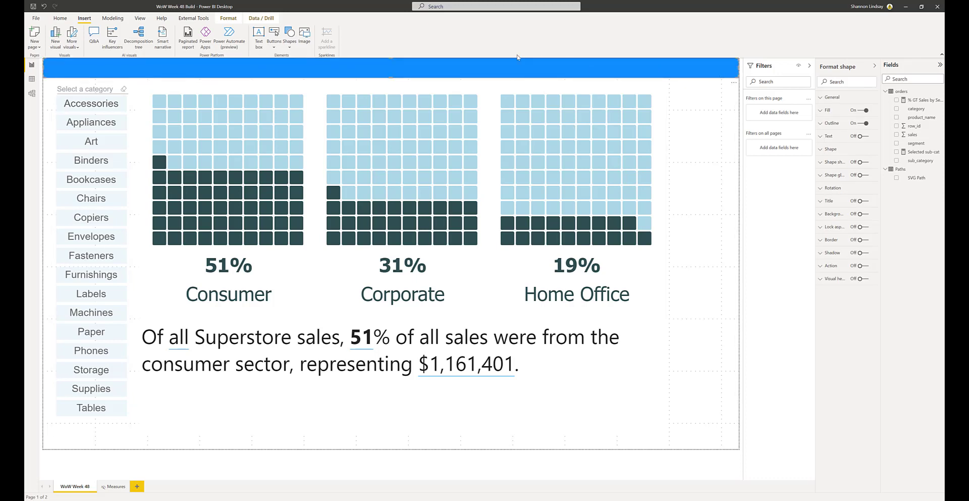
Fill the header band with the very pale blue from the recent colors and turn its outline off.
{"action": "left_click", "coordinate": [830, 110]}
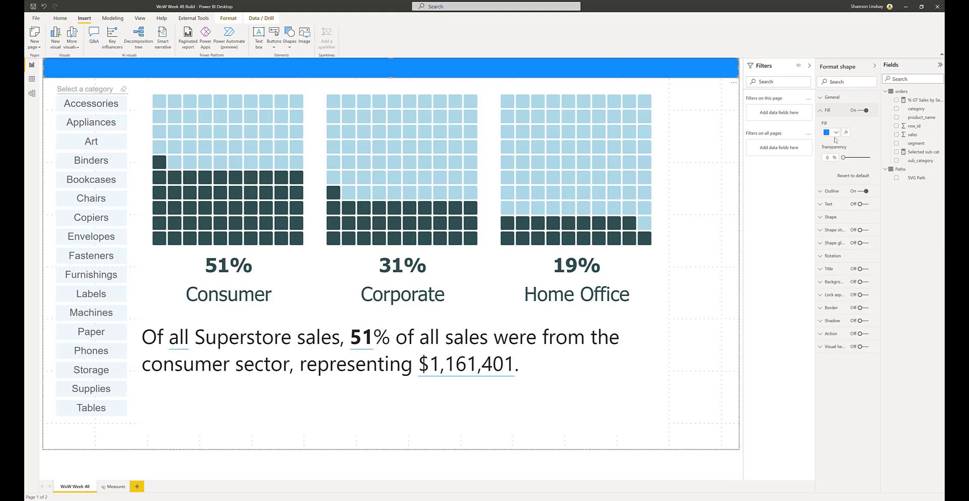
{"action": "left_click", "coordinate": [836, 133]}
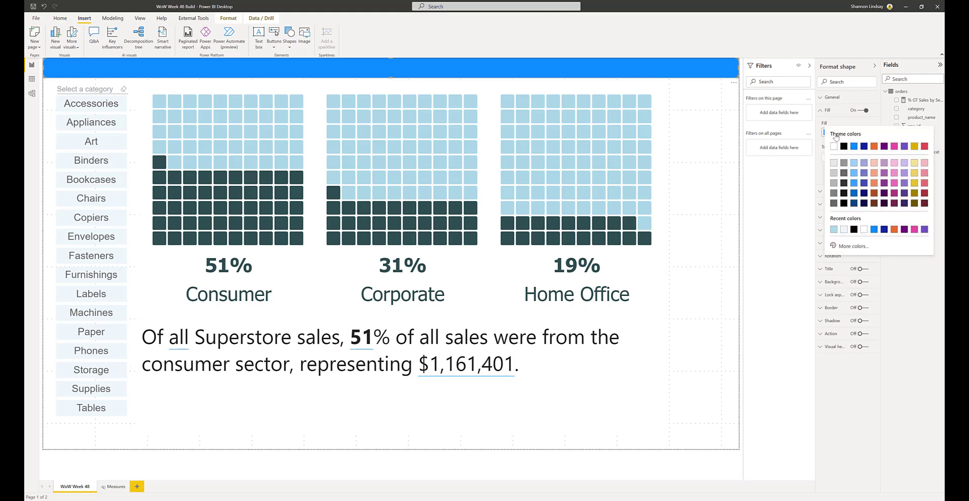
{"action": "left_click", "coordinate": [844, 230]}
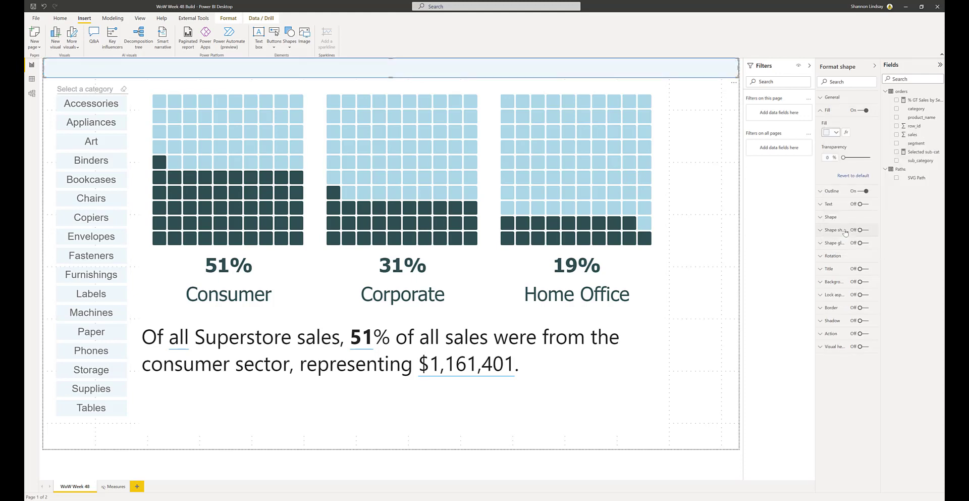
{"action": "left_click", "coordinate": [863, 191]}
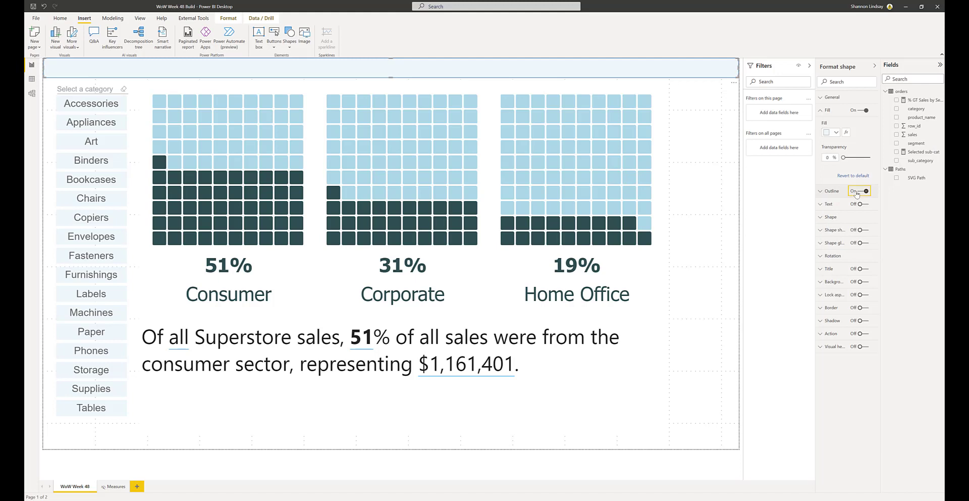
Duplicate the pale blue header band and place the copy along the page's lower edge as a matching footer.
{"action": "left_click", "coordinate": [734, 83]}
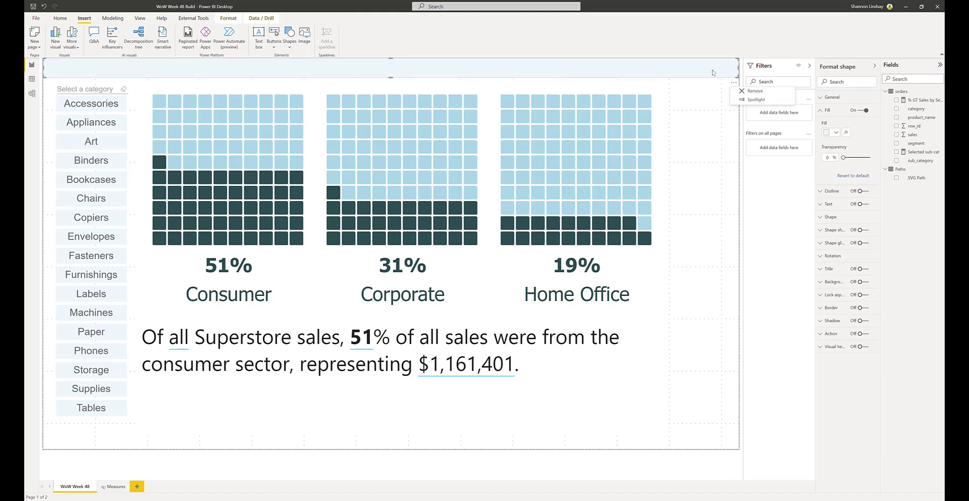
{"action": "left_click", "coordinate": [713, 73]}
{"action": "key", "text": "ctrl+v"}
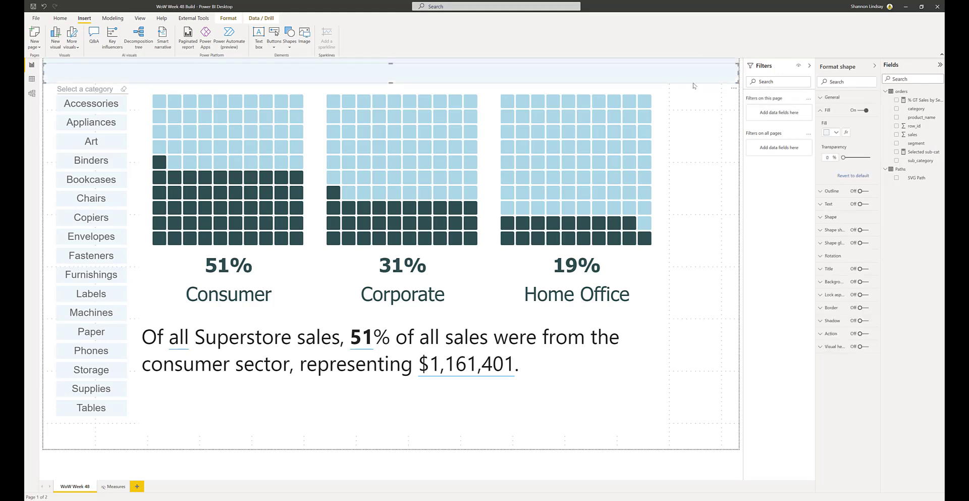
{"action": "left_click_drag", "start_coordinate": [689, 76], "coordinate": [652, 443]}
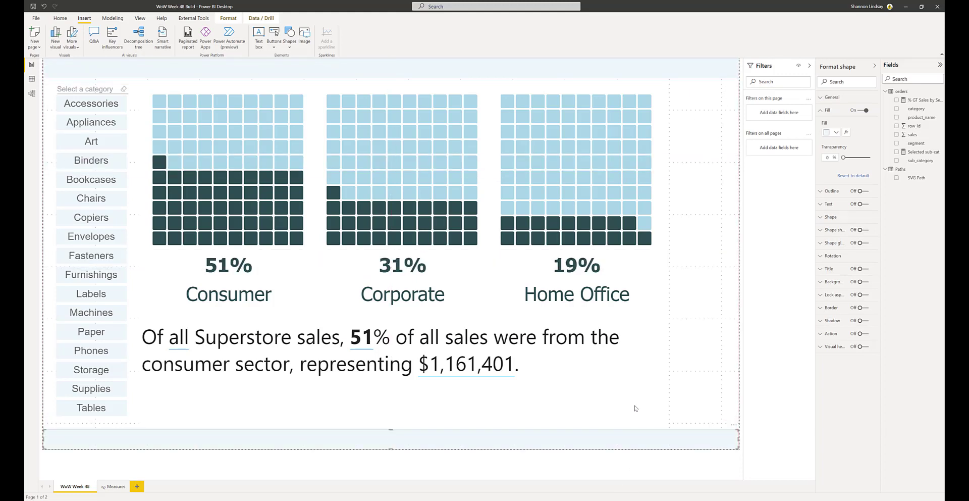
{"action": "left_click", "coordinate": [443, 91]}
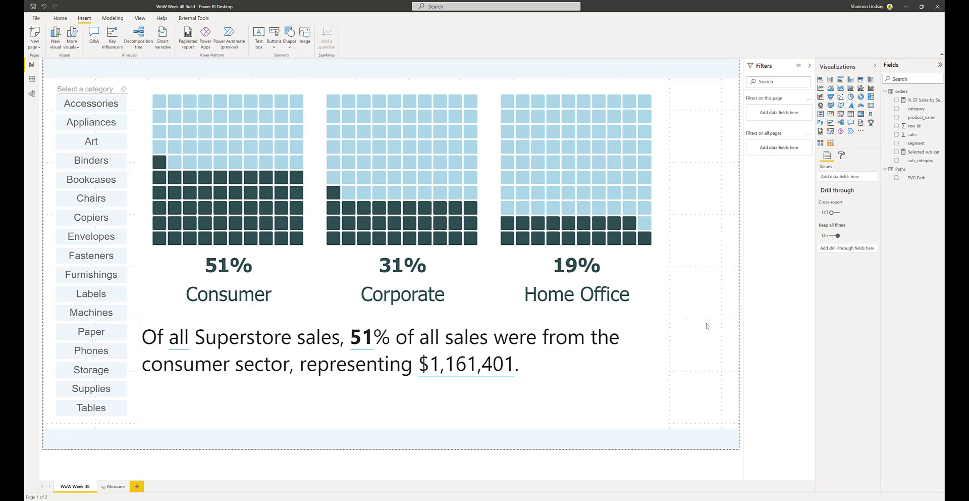
Test the category slicer with Chairs alone and with Chairs and Copiers together, then clear both selections.
{"action": "left_click", "coordinate": [93, 200]}
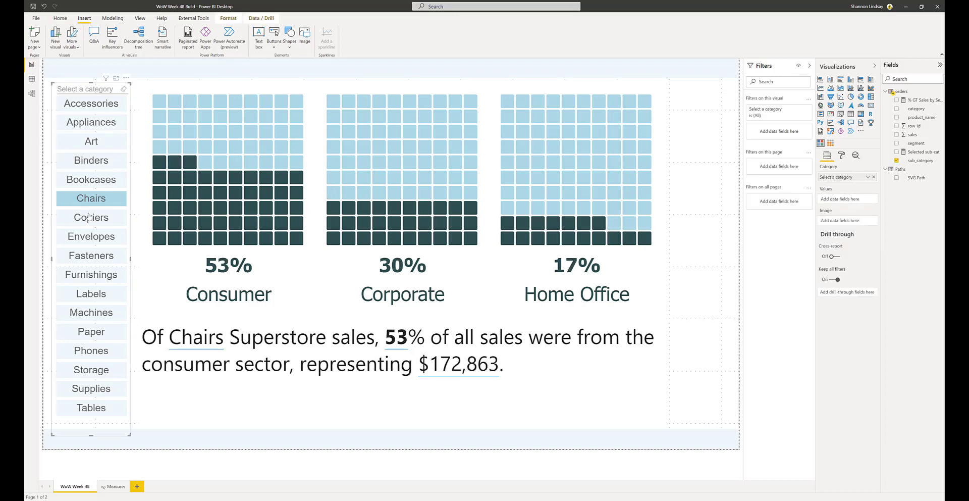
{"action": "left_click", "coordinate": [89, 216]}
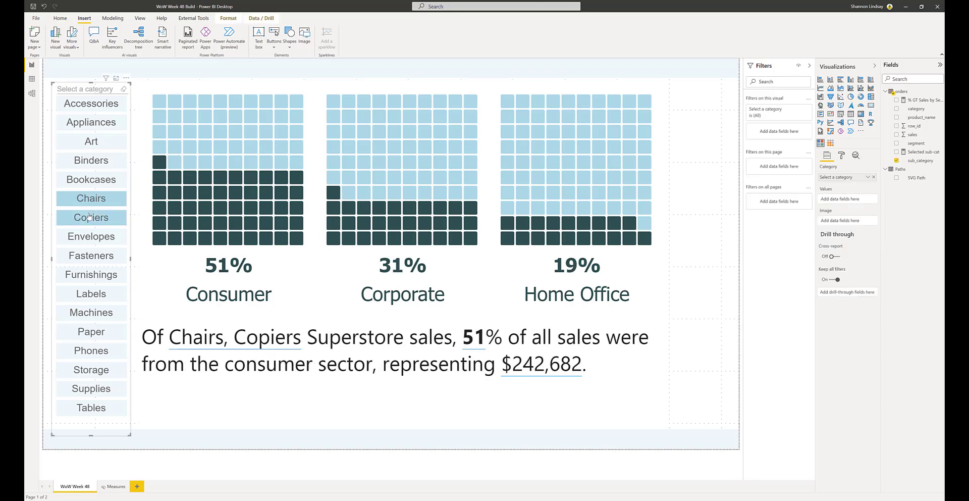
{"action": "left_click", "coordinate": [90, 216]}
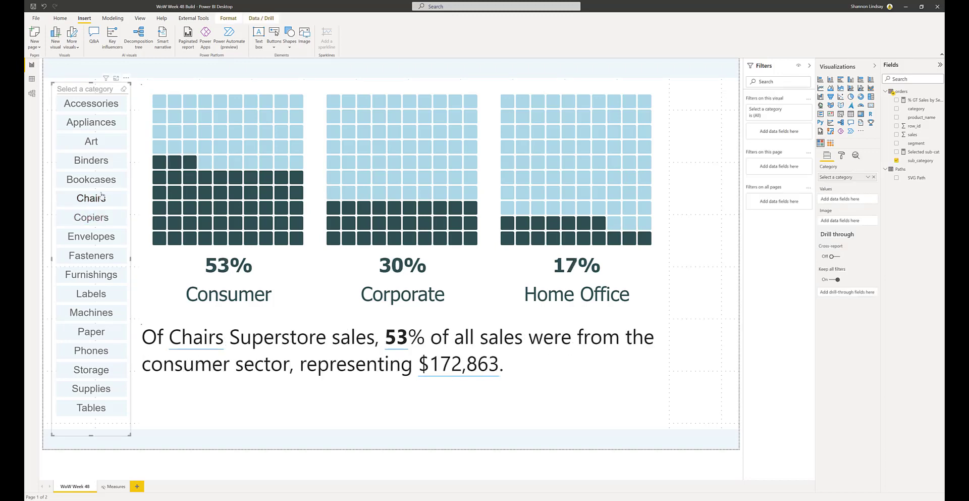
{"action": "left_click", "coordinate": [100, 197]}
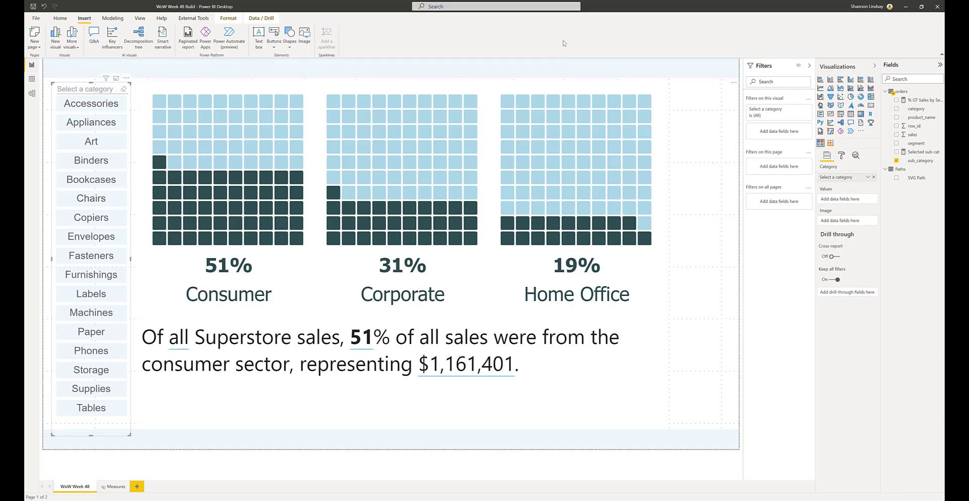